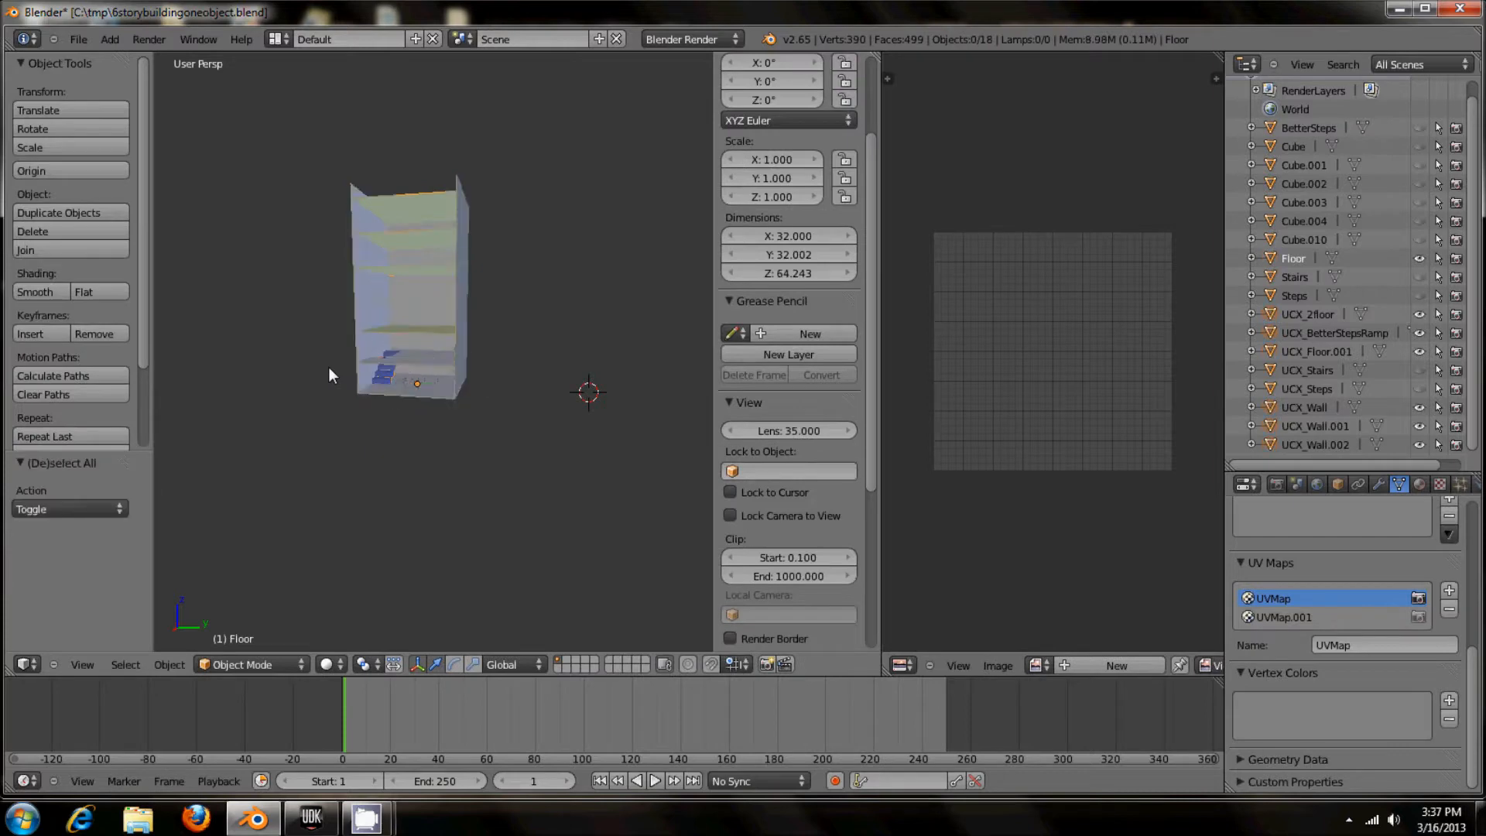
Open the recent file 6storybuilding.blend.
{"action": "scroll", "coordinate": [291, 393], "scroll_direction": "up", "scroll_amount": 4}
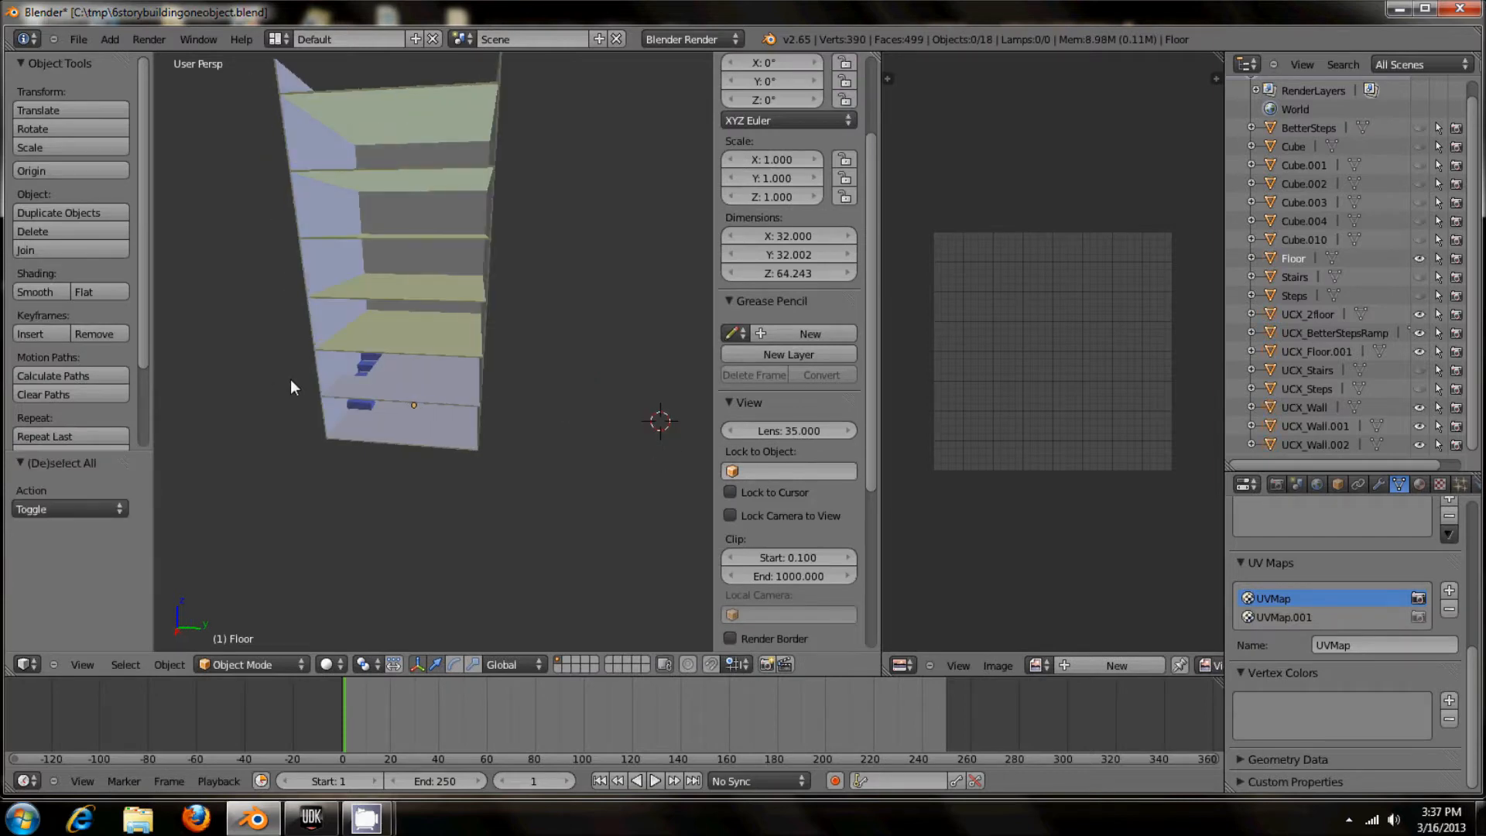
{"action": "left_click", "coordinate": [78, 39]}
{"action": "mouse_move", "coordinate": [114, 98]}
{"action": "left_click", "coordinate": [297, 120]}
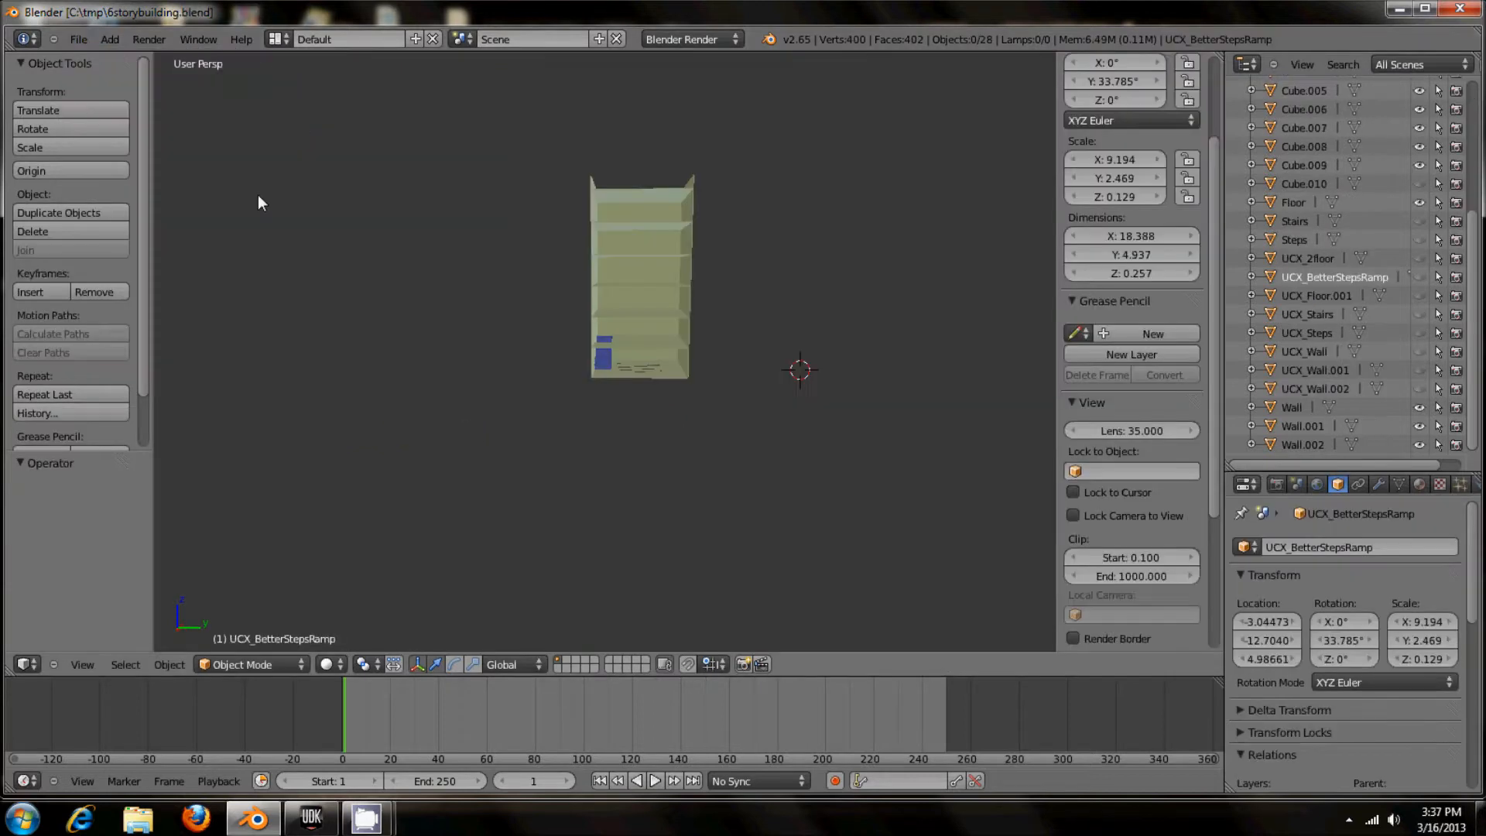
Select the building's floor slabs one after another to check that each is a separate object.
{"action": "middle_click_drag", "start_coordinate": [258, 193], "coordinate": [381, 309]}
{"action": "scroll", "coordinate": [554, 397], "scroll_direction": "up", "scroll_amount": 4}
{"action": "middle_click_drag", "start_coordinate": [591, 349], "coordinate": [591, 375]}
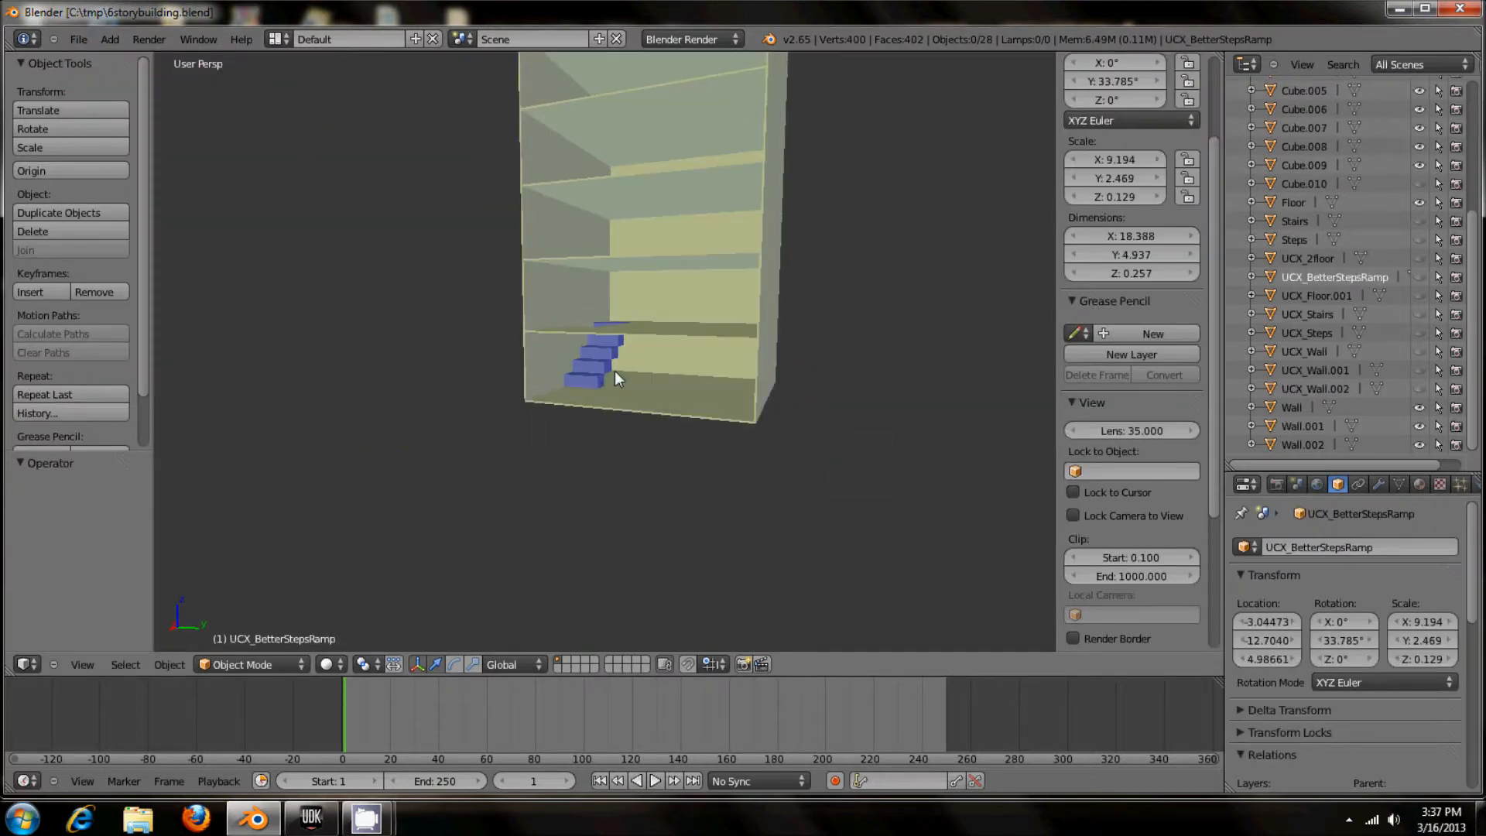
{"action": "right_click", "coordinate": [591, 375]}
{"action": "right_click", "coordinate": [661, 321]}
{"action": "right_click", "coordinate": [662, 267]}
{"action": "right_click", "coordinate": [665, 198]}
{"action": "right_click", "coordinate": [661, 98]}
{"action": "middle_click_drag", "start_coordinate": [763, 331], "coordinate": [666, 382]}
{"action": "scroll", "coordinate": [724, 439], "scroll_direction": "down", "scroll_amount": 4}
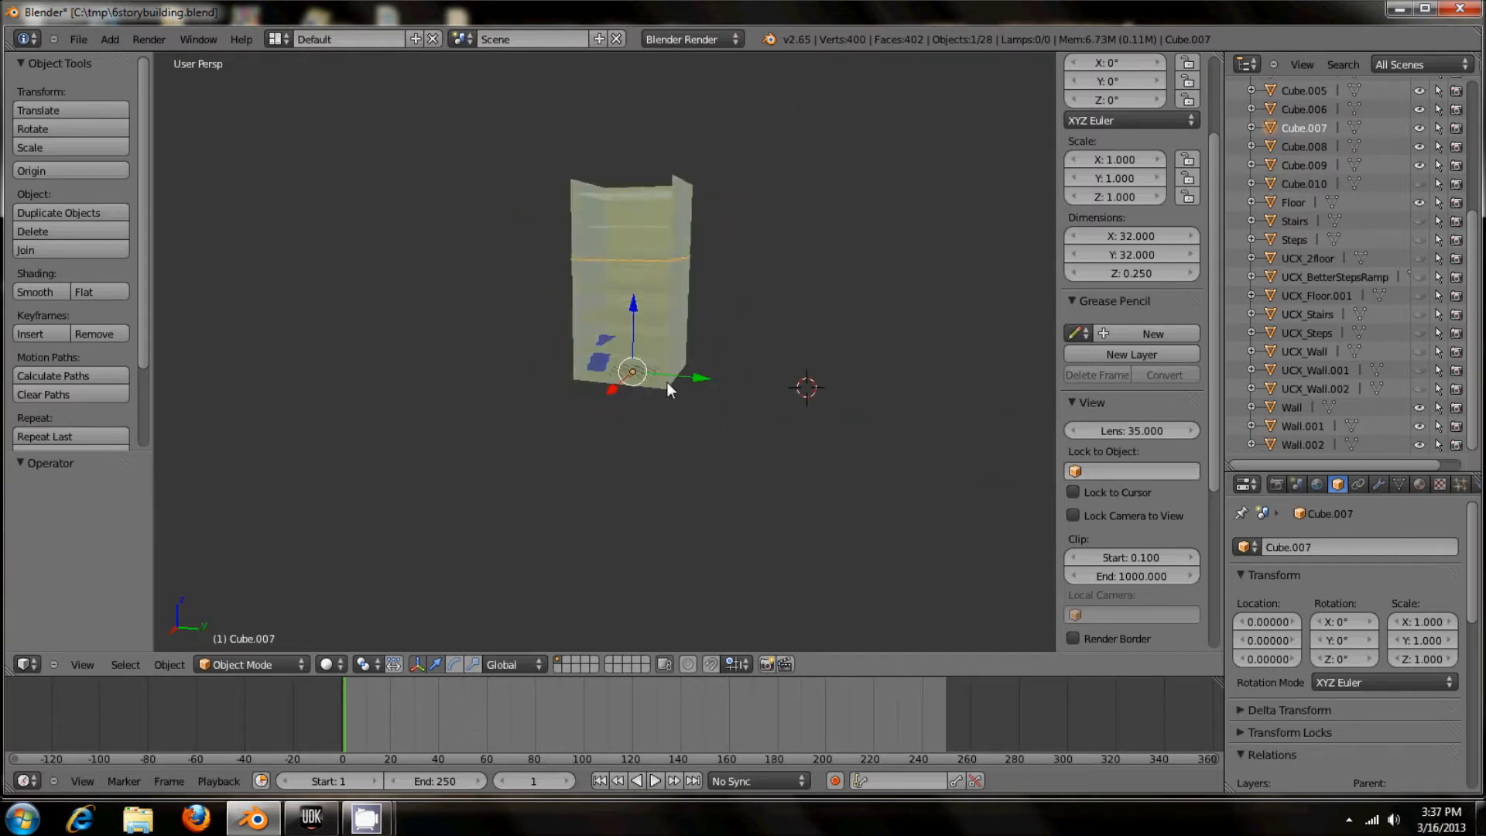
Select the building's side wall object and examine the stairs and storeys from several angles.
{"action": "scroll", "coordinate": [666, 382], "scroll_direction": "up", "scroll_amount": 5}
{"action": "middle_click_drag", "start_coordinate": [868, 344], "coordinate": [782, 350]}
{"action": "right_click", "coordinate": [771, 350]}
{"action": "middle_click_drag", "start_coordinate": [607, 441], "coordinate": [661, 434]}
{"action": "scroll", "coordinate": [612, 385], "scroll_direction": "up", "scroll_amount": 8}
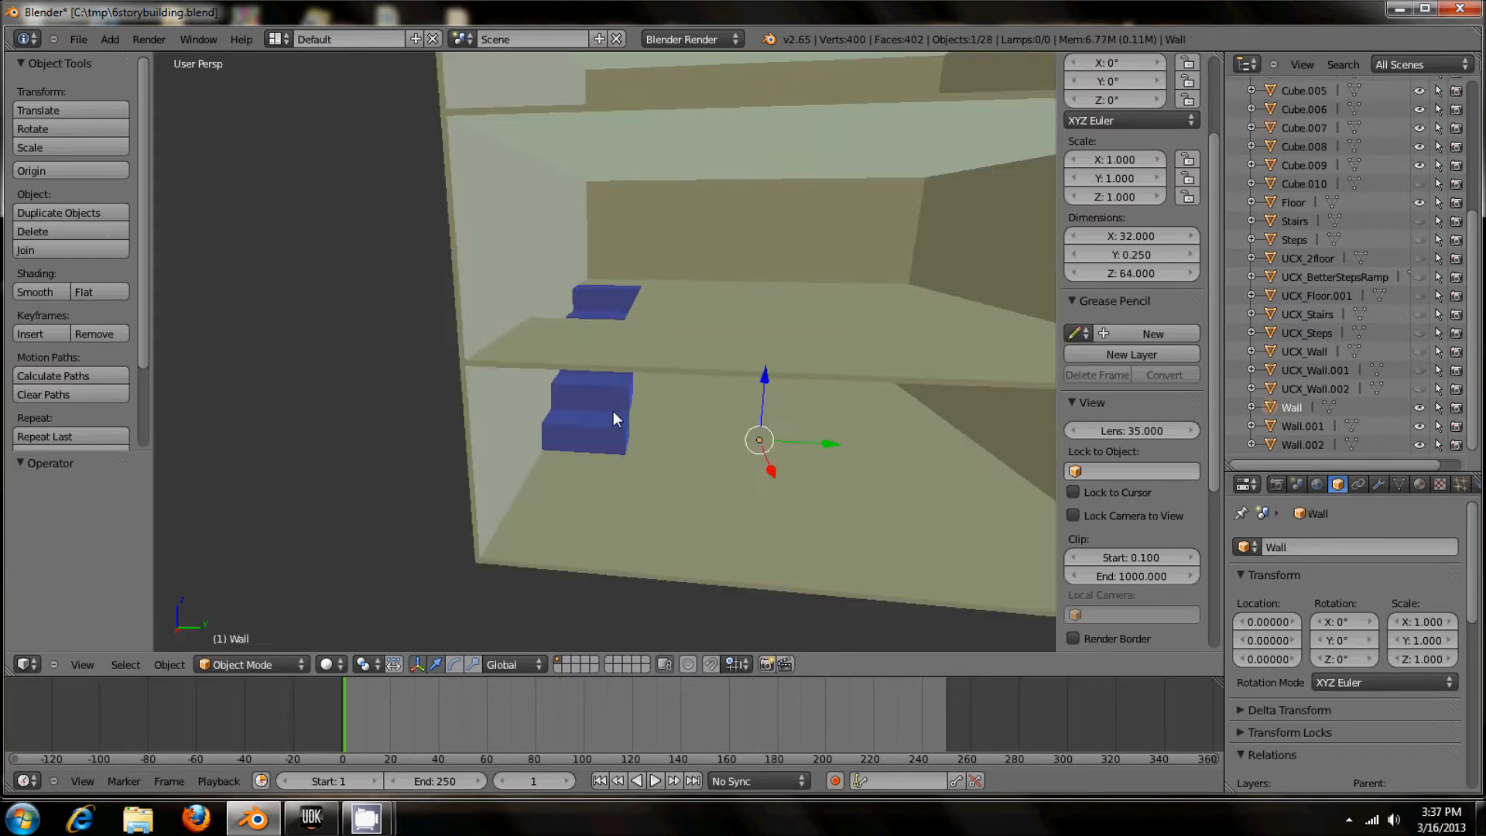
{"action": "scroll", "coordinate": [578, 401], "scroll_direction": "down", "scroll_amount": 8}
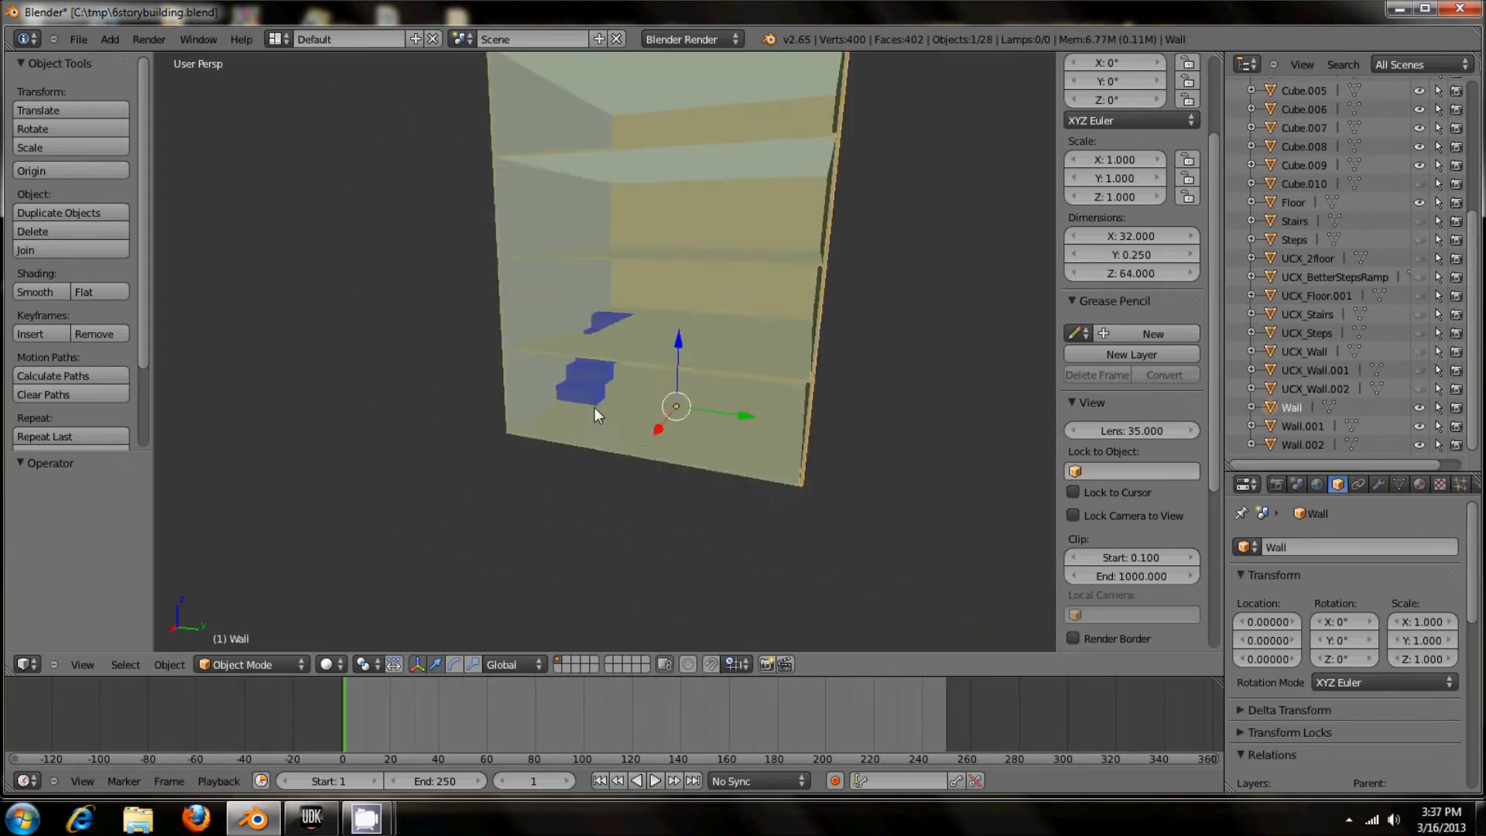
{"action": "middle_click_drag", "start_coordinate": [595, 406], "coordinate": [591, 396]}
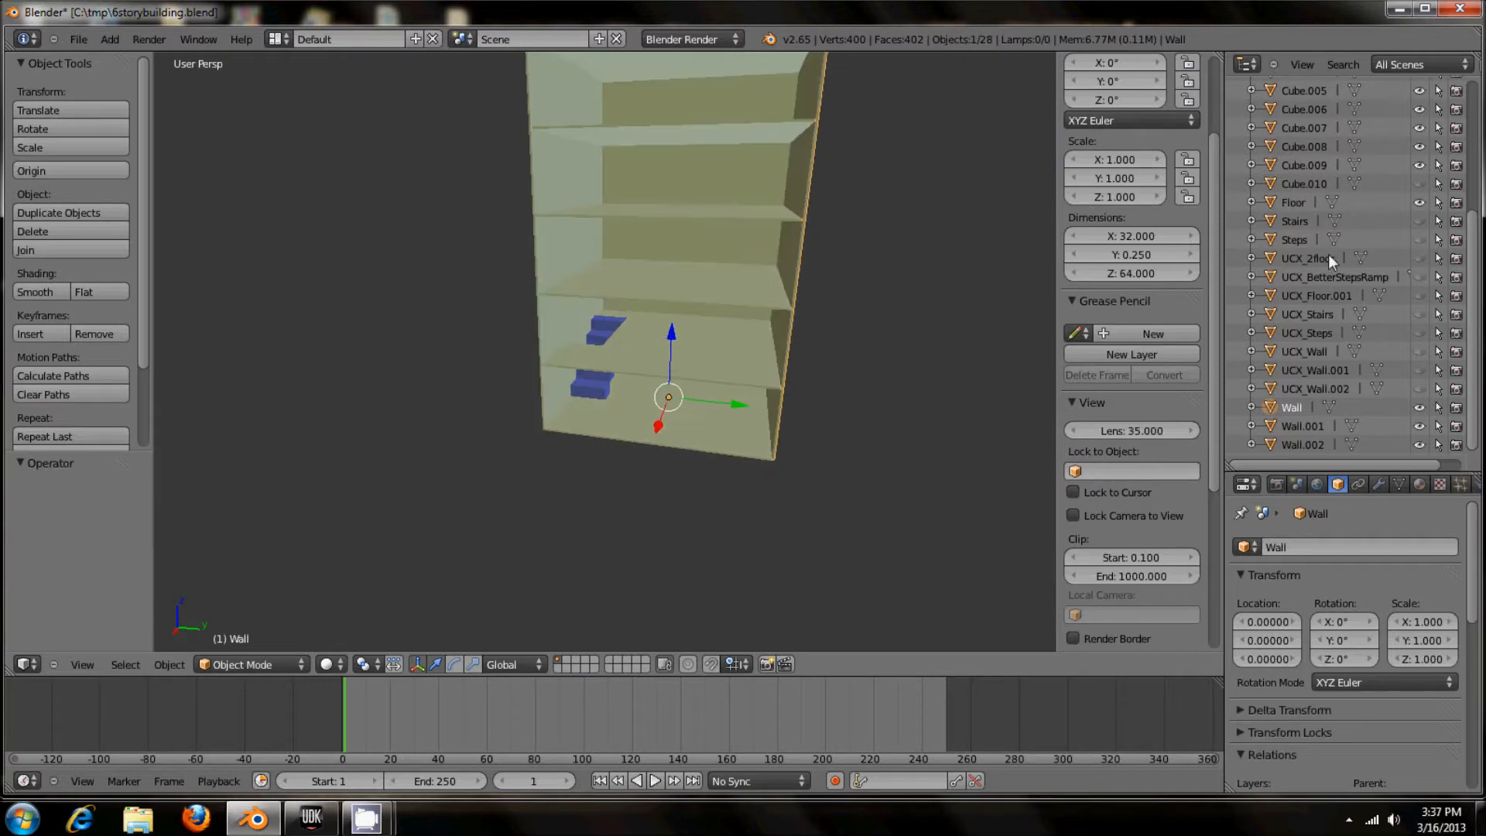
{"action": "scroll", "coordinate": [865, 286], "scroll_direction": "down", "scroll_amount": 2}
{"action": "middle_click_drag", "start_coordinate": [863, 287], "coordinate": [794, 263]}
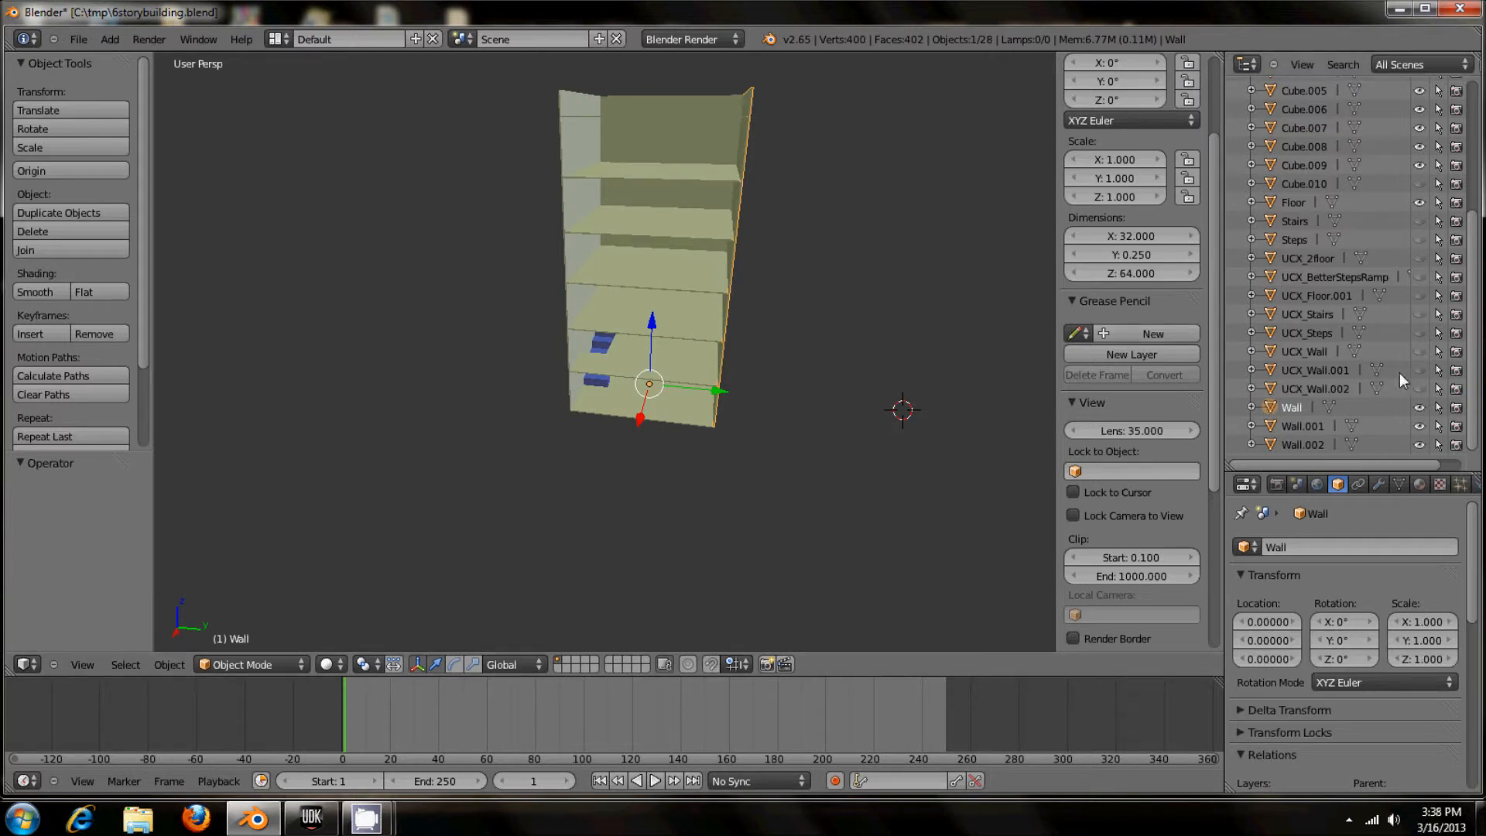
Select each UCX_ collision object in turn, from UCX_2floor through UCX_Wall.002, to review the collision pieces.
{"action": "left_click", "coordinate": [1312, 258]}
{"action": "left_click", "coordinate": [1298, 277]}
{"action": "left_click", "coordinate": [1297, 295]}
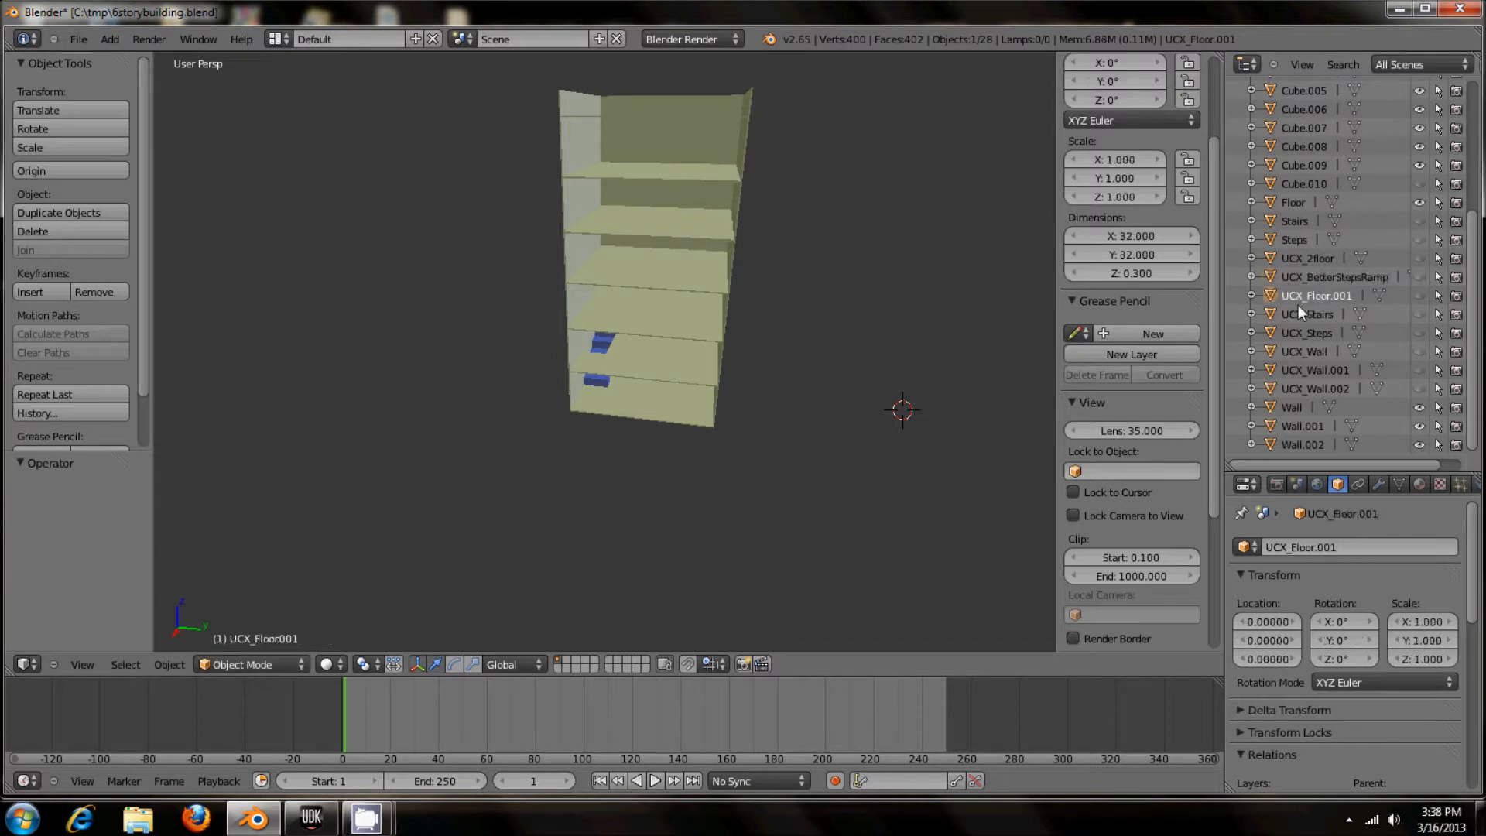
{"action": "left_click", "coordinate": [1298, 314]}
{"action": "left_click", "coordinate": [1298, 333]}
{"action": "left_click", "coordinate": [1299, 352]}
{"action": "left_click", "coordinate": [1298, 369]}
{"action": "left_click", "coordinate": [1298, 388]}
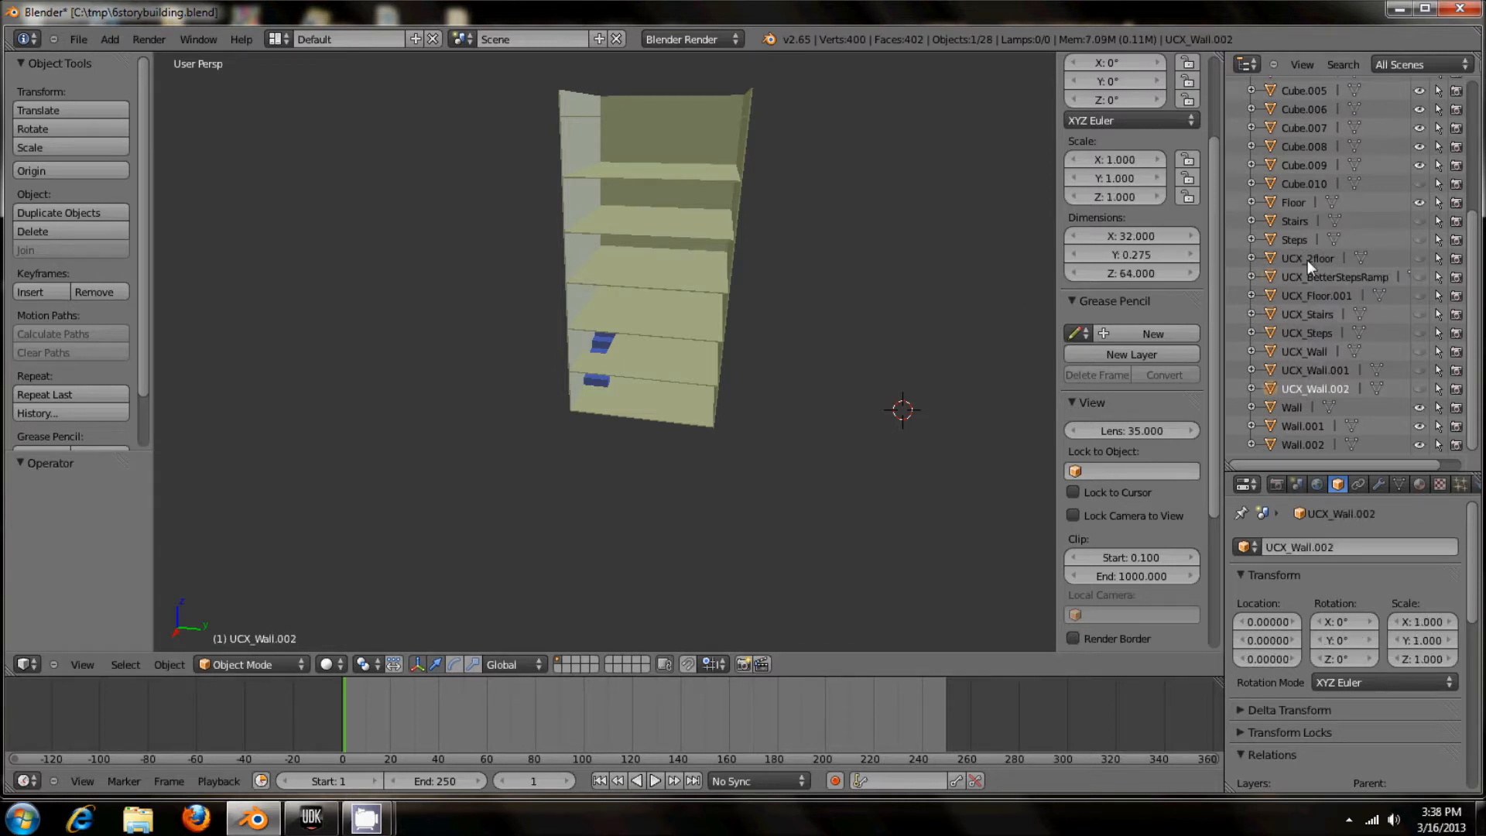
Snap the 3D cursor to the scene center.
{"action": "left_click", "coordinate": [668, 406]}
{"action": "scroll", "coordinate": [678, 441], "scroll_direction": "up", "scroll_amount": 5}
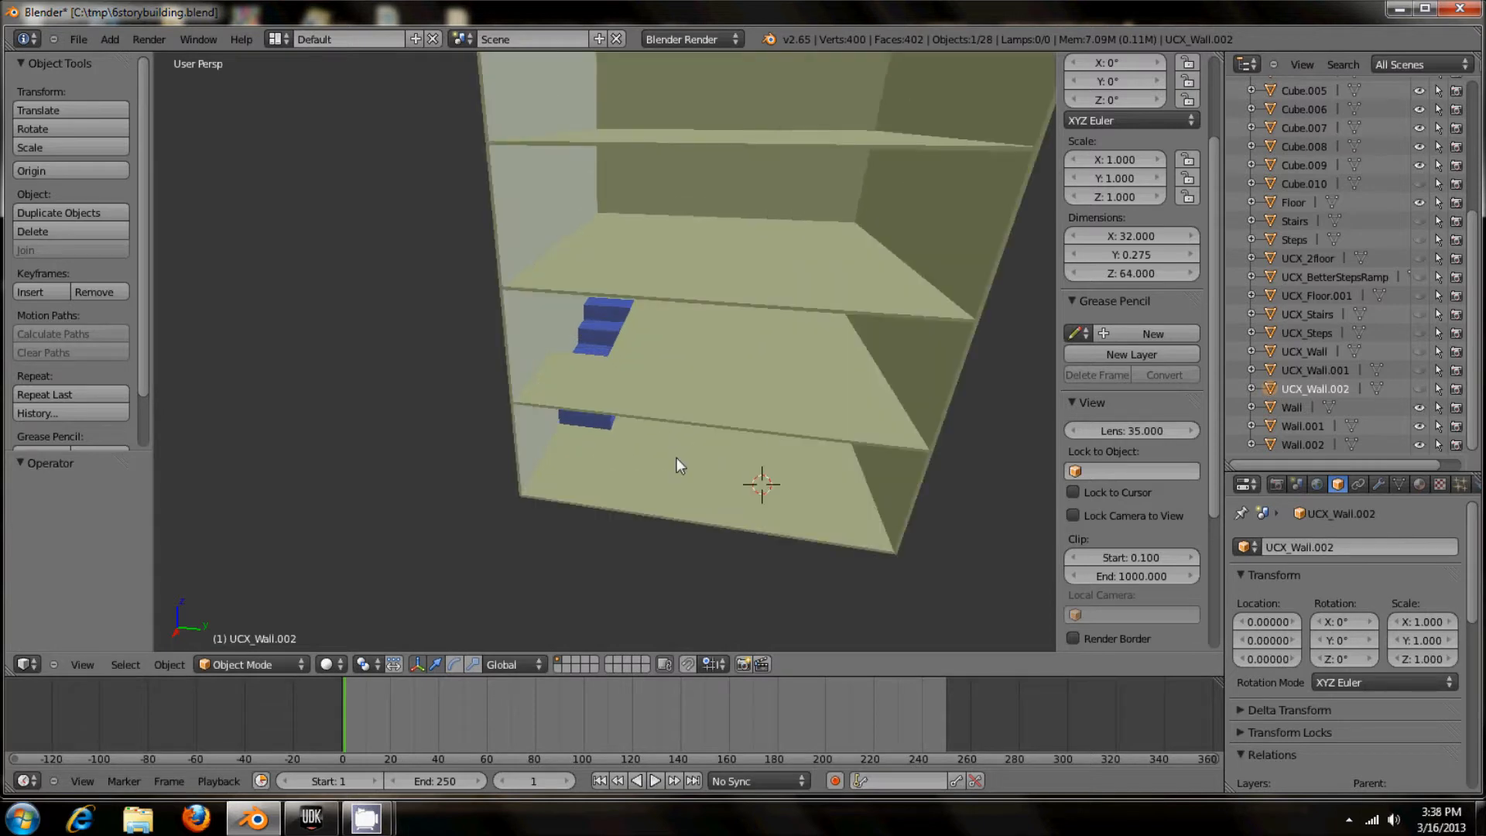
{"action": "scroll", "coordinate": [681, 449], "scroll_direction": "up", "scroll_amount": 3}
{"action": "key", "text": "shift+s"}
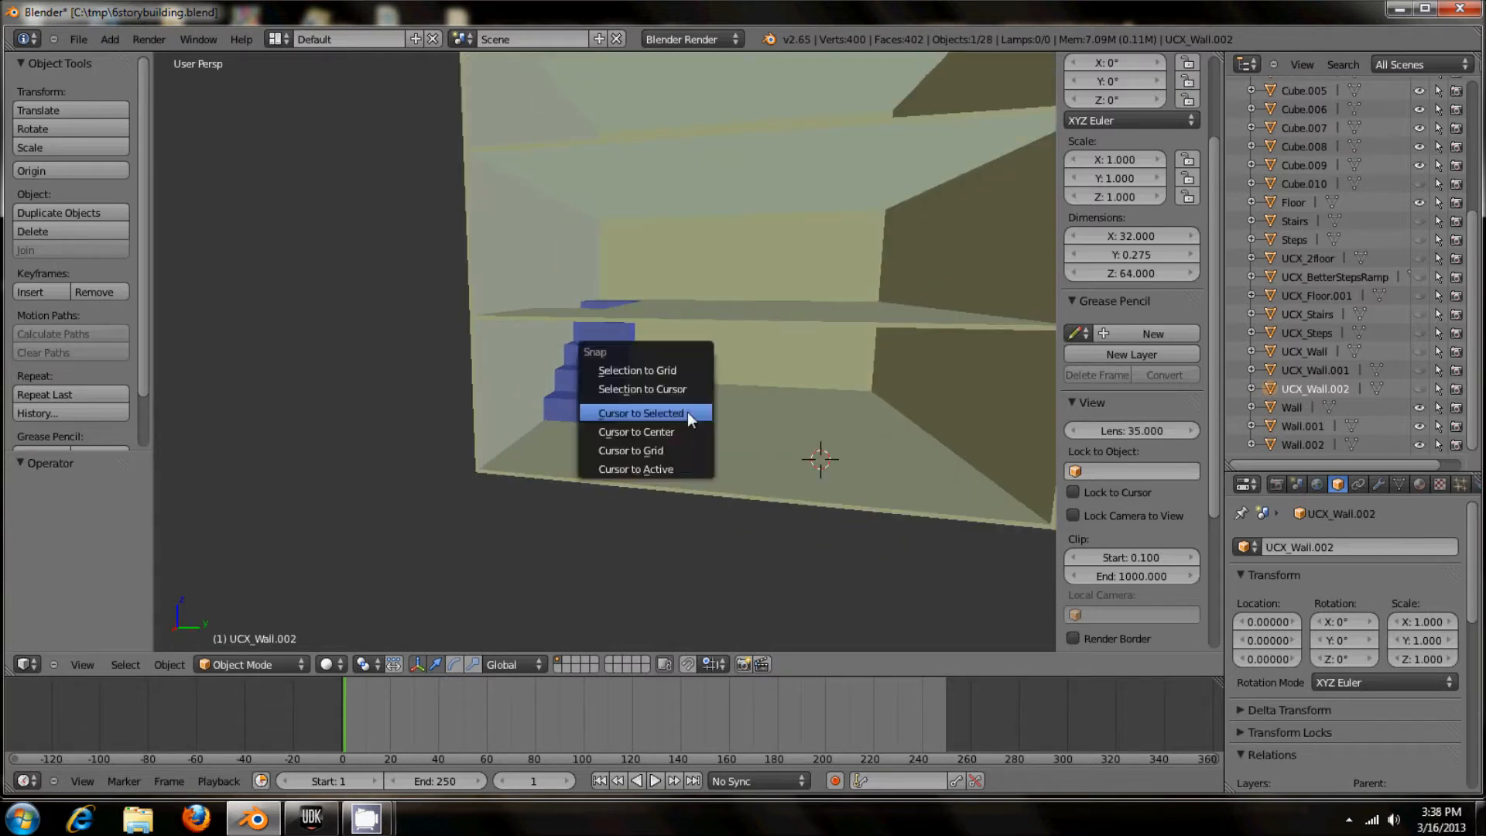
{"action": "left_click", "coordinate": [666, 434]}
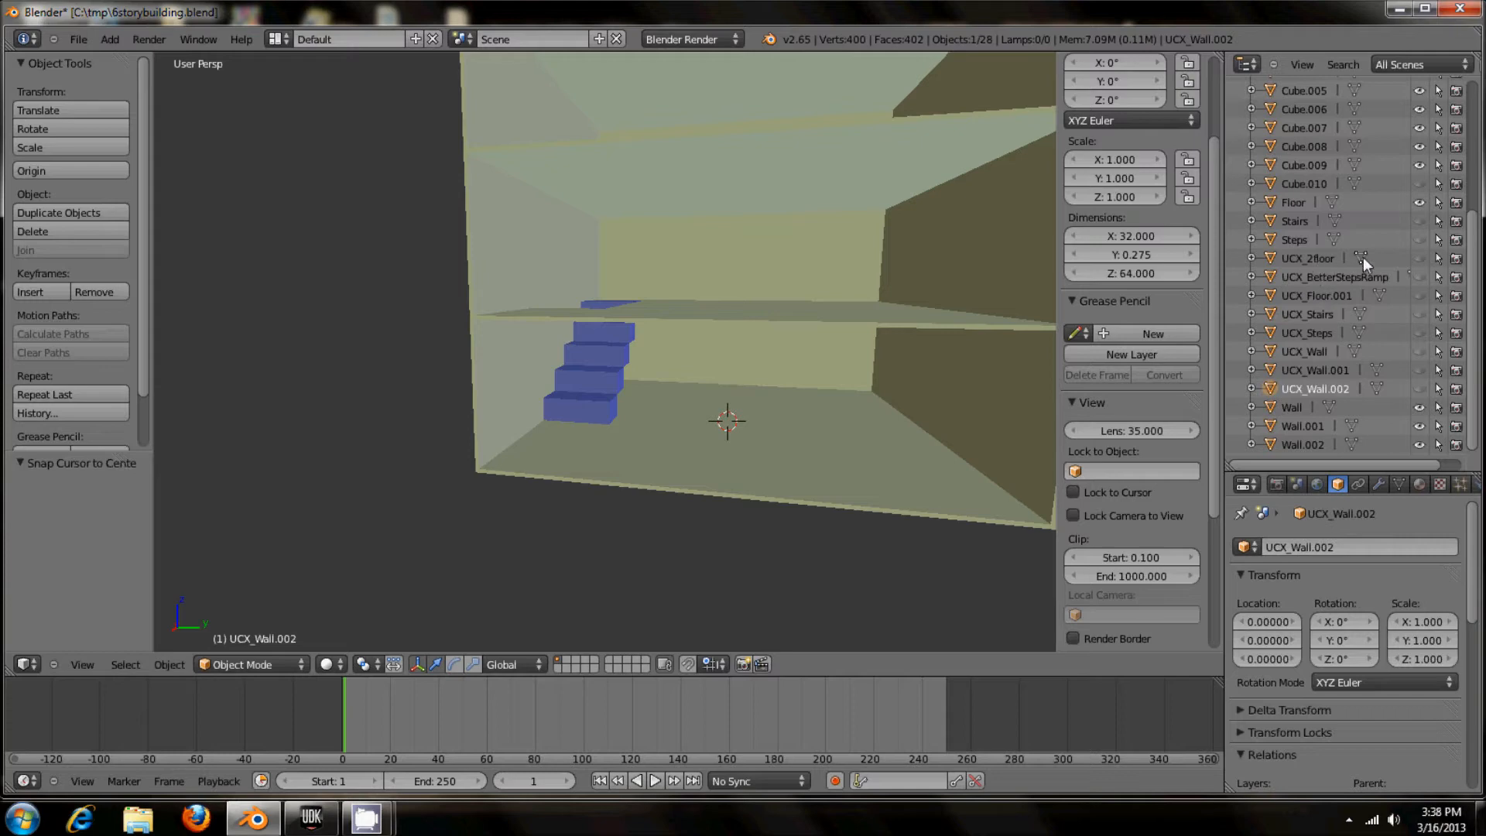
Unhide the UCX_Floor.001 and UCX_BetterStepsRamp collision objects and inspect the ramp running through the stairs.
{"action": "left_click", "coordinate": [1418, 296]}
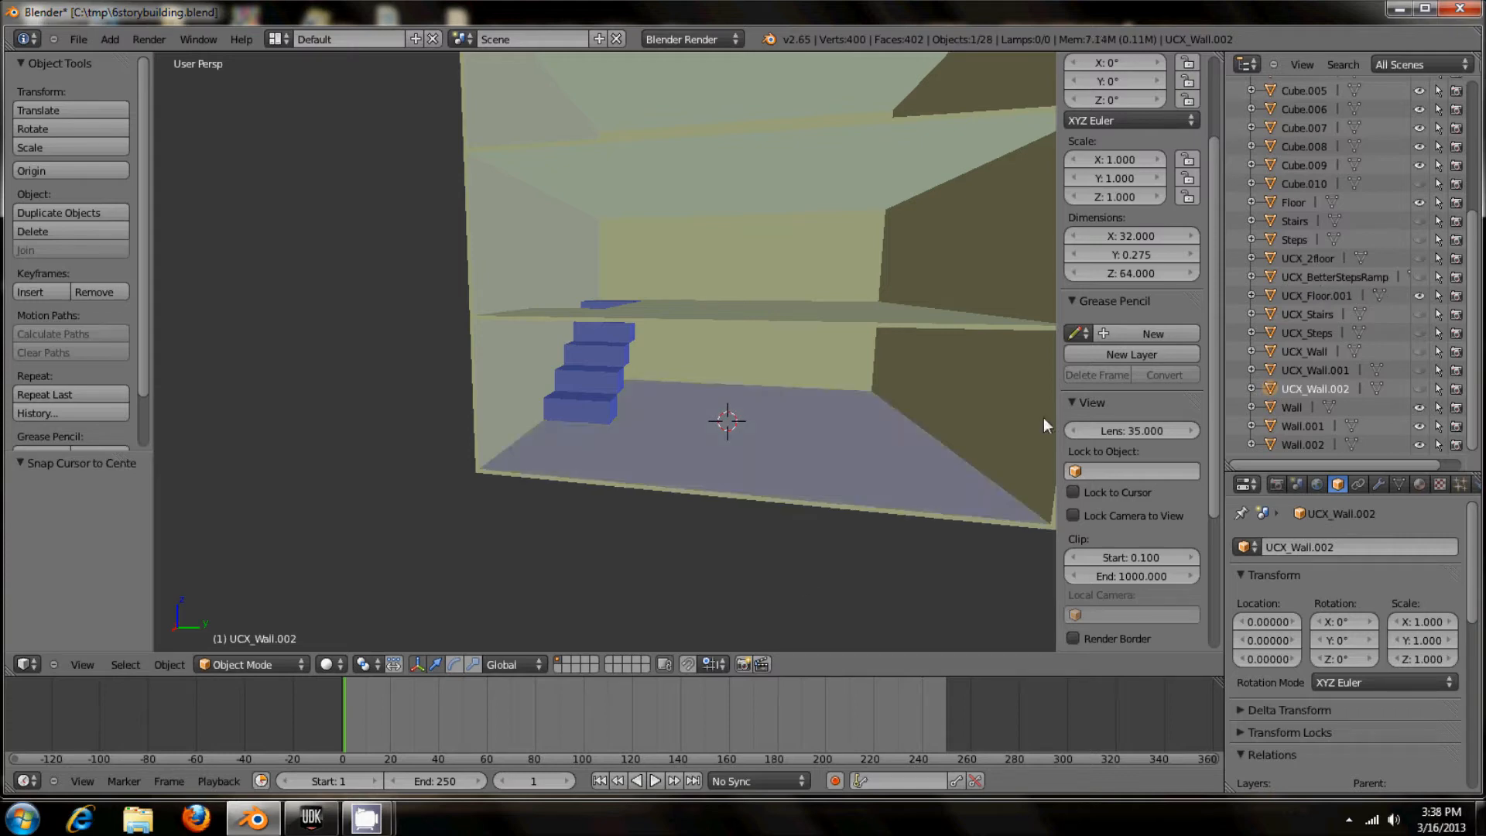
{"action": "middle_click_drag", "start_coordinate": [840, 527], "coordinate": [795, 557]}
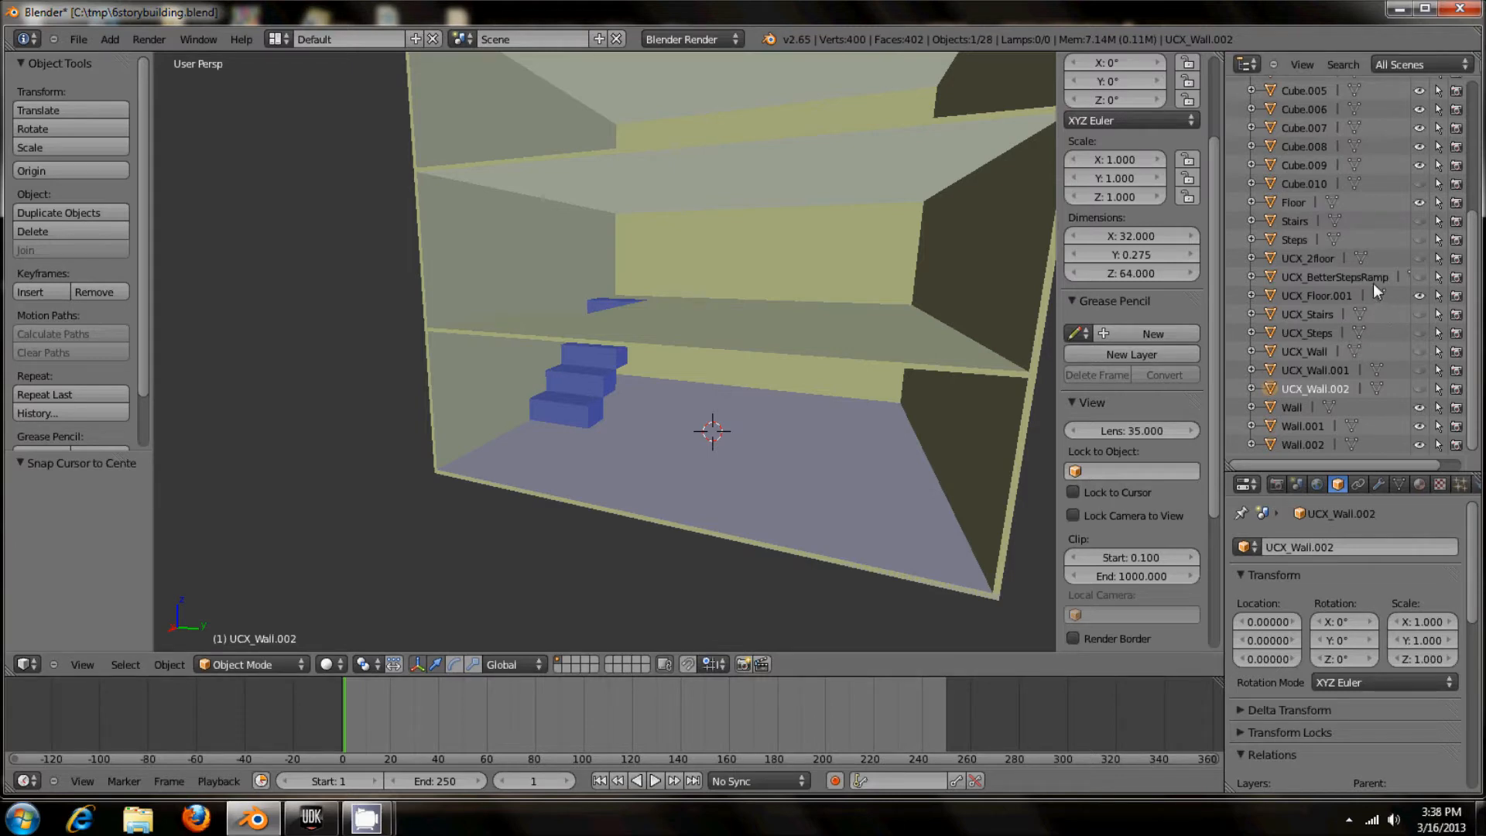
{"action": "left_click", "coordinate": [1419, 278]}
{"action": "scroll", "coordinate": [658, 396], "scroll_direction": "up", "scroll_amount": 8}
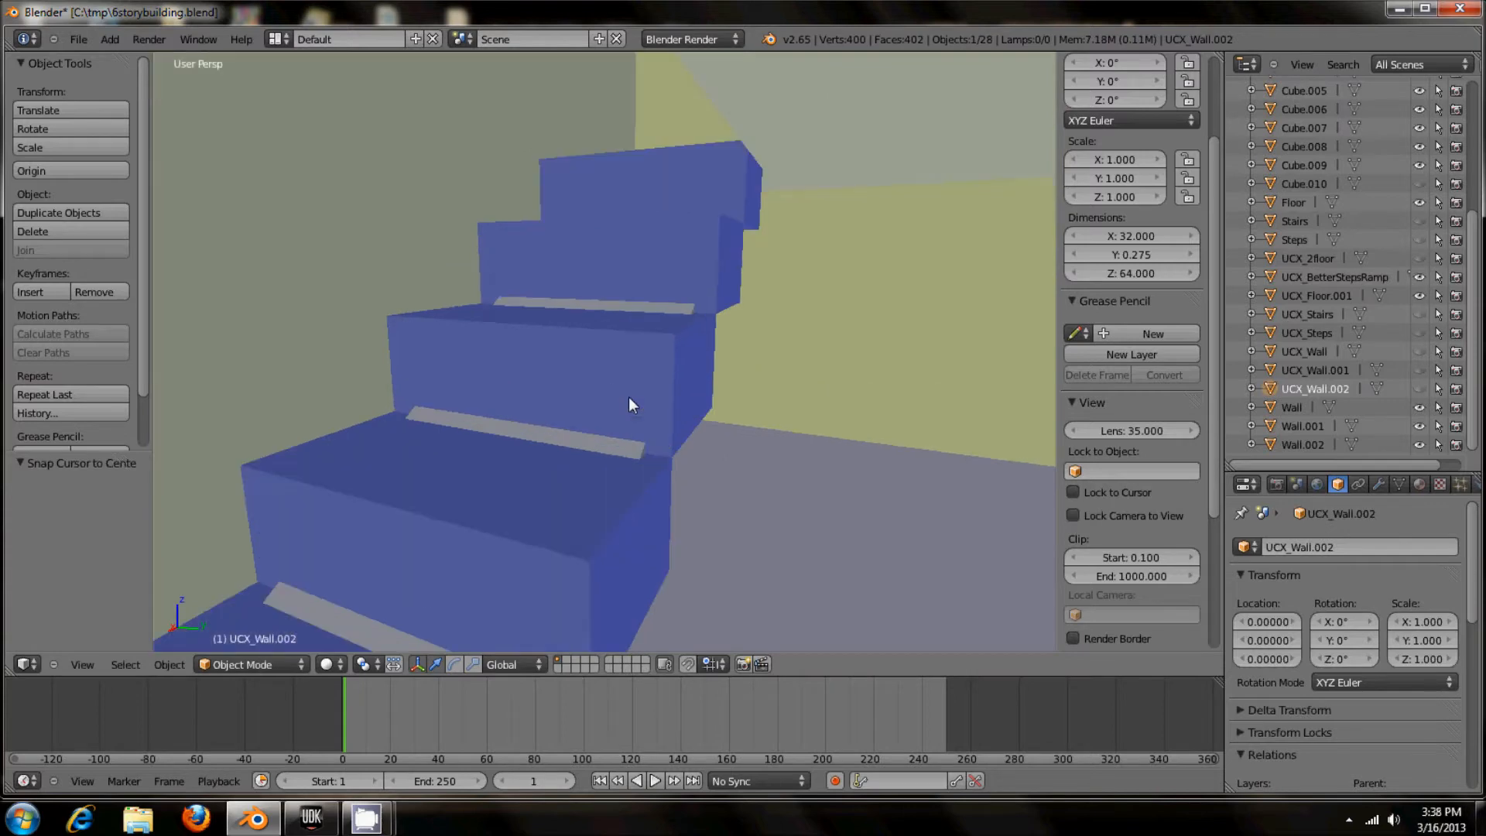
{"action": "left_click", "coordinate": [1419, 278]}
{"action": "left_click", "coordinate": [1419, 277]}
{"action": "scroll", "coordinate": [725, 464], "scroll_direction": "down", "scroll_amount": 4}
{"action": "scroll", "coordinate": [722, 462], "scroll_direction": "down", "scroll_amount": 6}
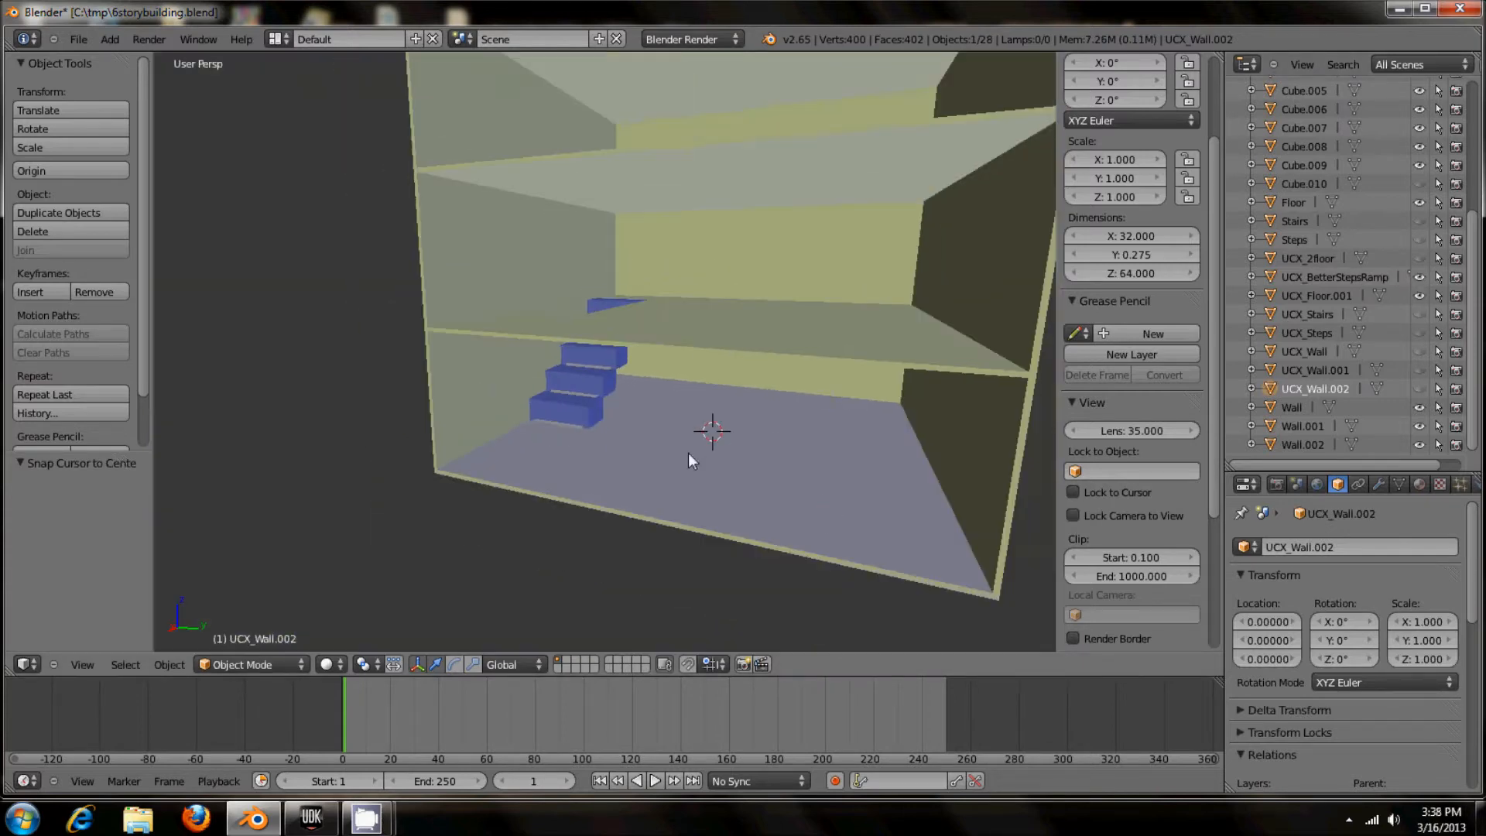
{"action": "scroll", "coordinate": [689, 453], "scroll_direction": "up", "scroll_amount": 6}
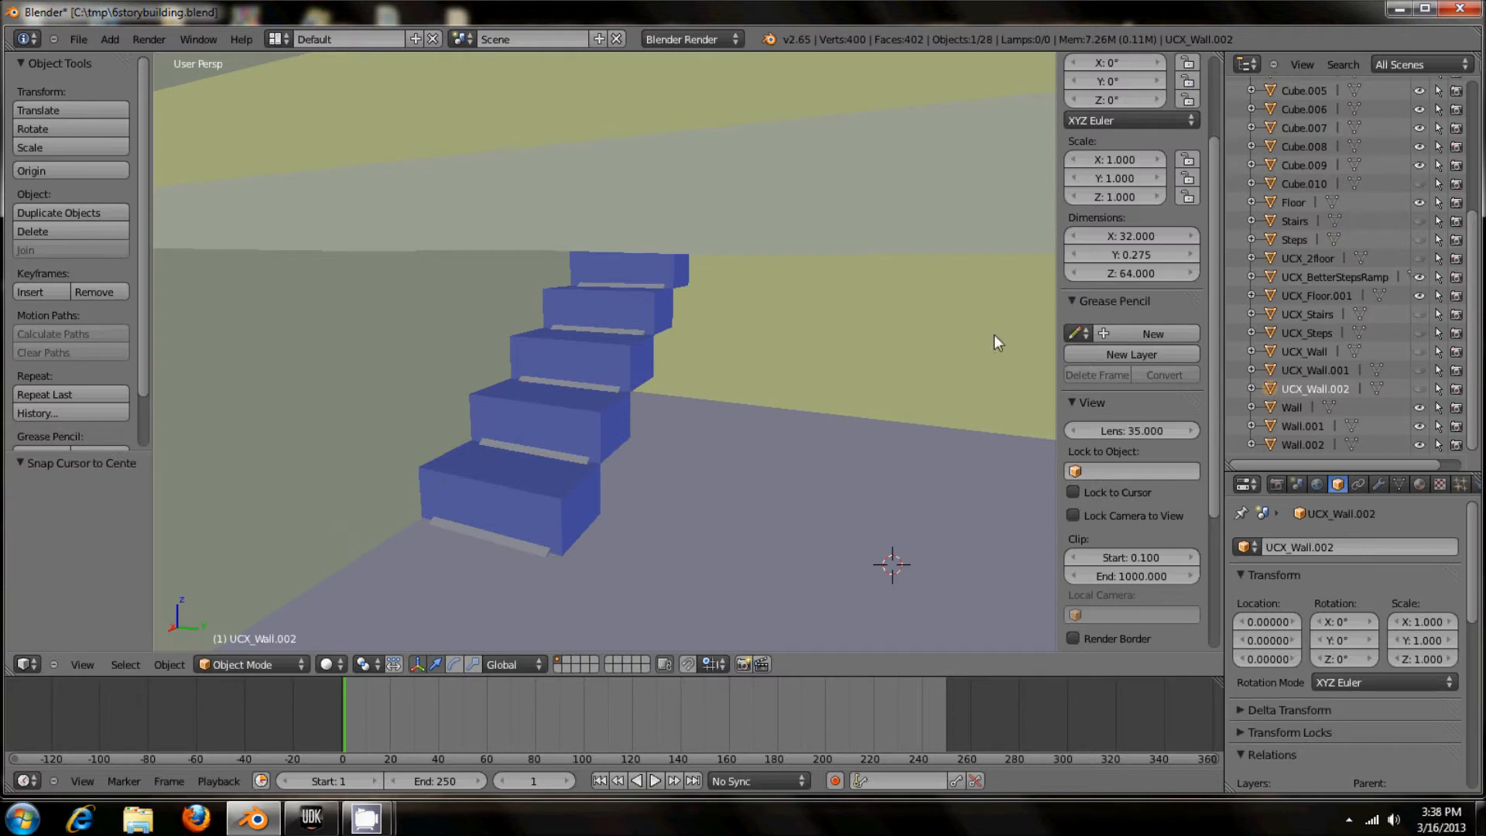
{"action": "scroll", "coordinate": [766, 577], "scroll_direction": "down", "scroll_amount": 6}
{"action": "scroll", "coordinate": [744, 564], "scroll_direction": "up", "scroll_amount": 4}
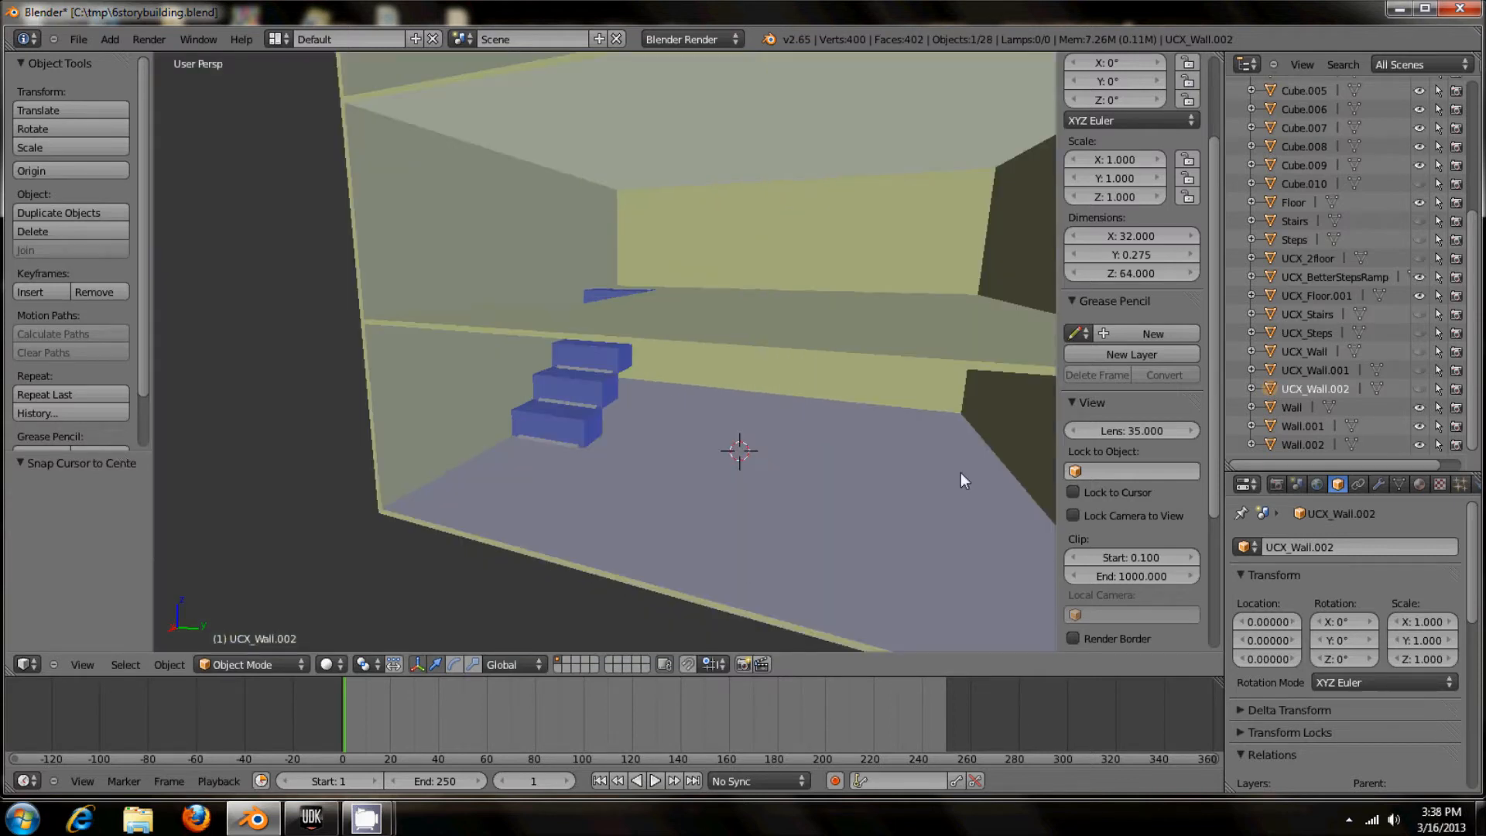
Unhide the wall collision objects UCX_Wall, UCX_Wall.001 and UCX_Wall.002, plus the second-floor object UCX_2floor.
{"action": "scroll", "coordinate": [959, 480], "scroll_direction": "down", "scroll_amount": 3}
{"action": "left_click", "coordinate": [1418, 351]}
{"action": "left_click", "coordinate": [1419, 370]}
{"action": "left_click", "coordinate": [1419, 388]}
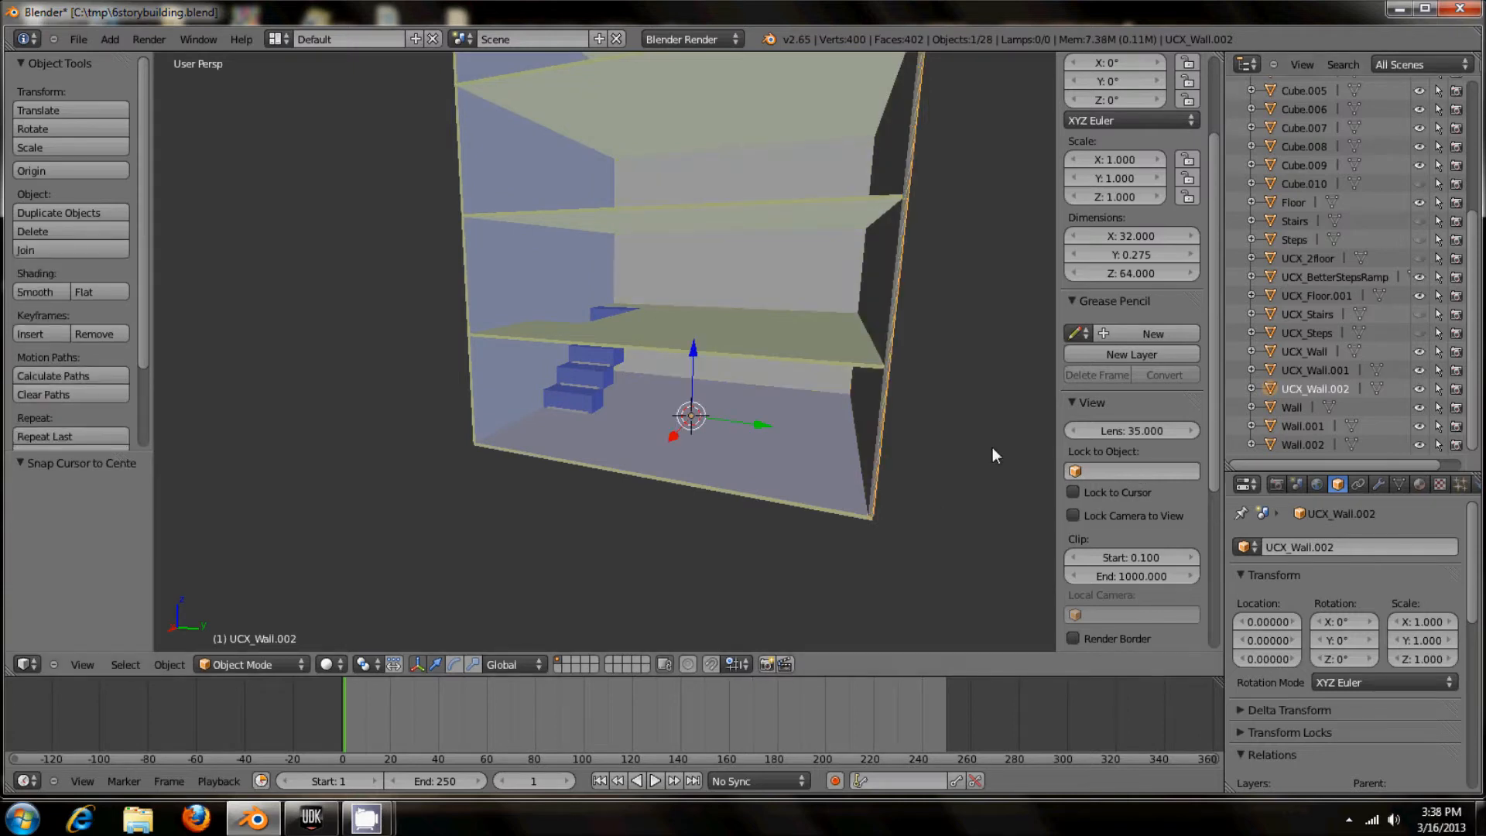
{"action": "middle_click_drag", "start_coordinate": [906, 439], "coordinate": [1075, 455]}
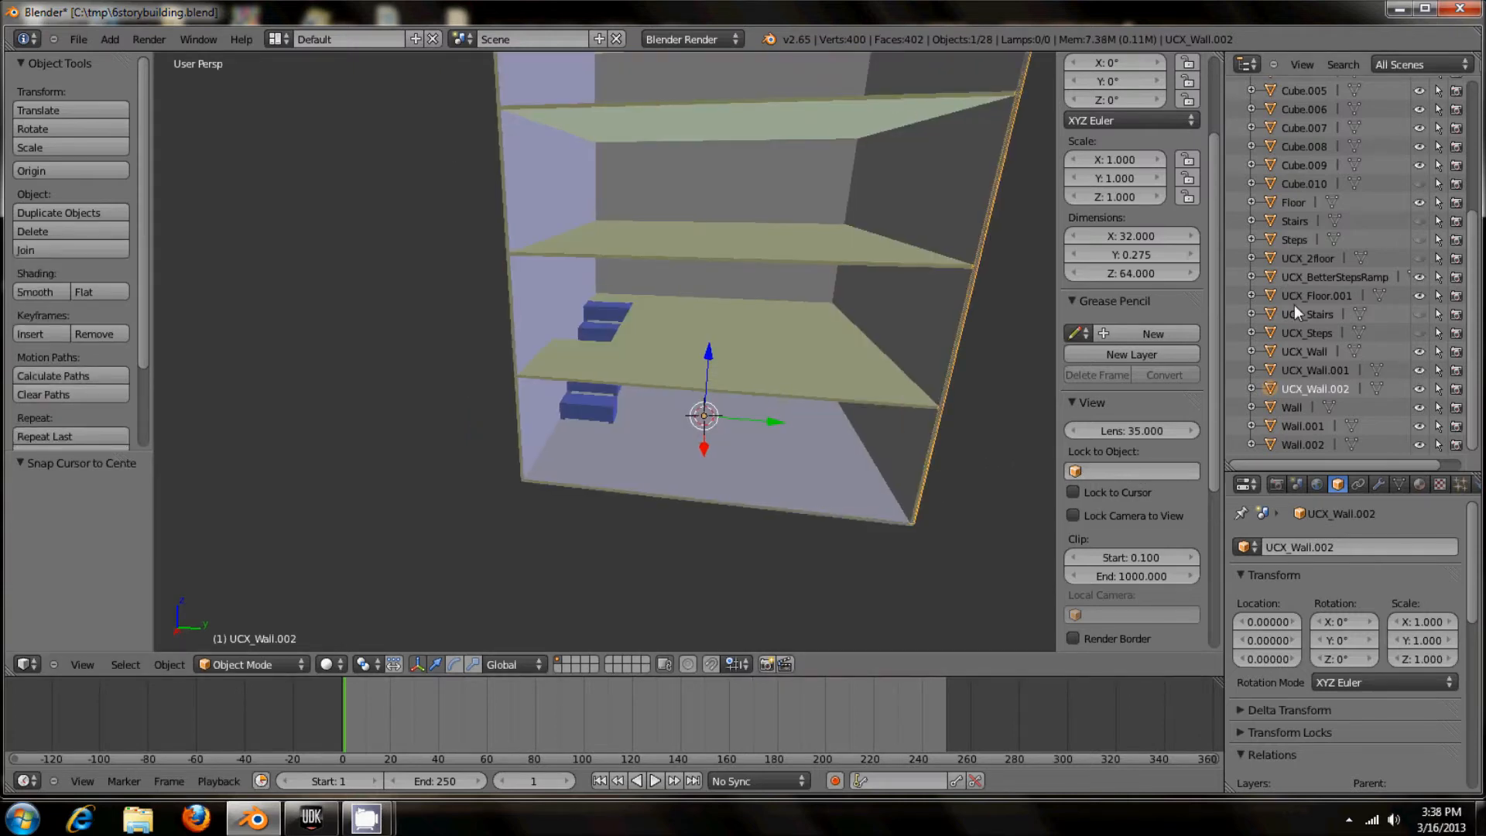
{"action": "left_click", "coordinate": [1418, 258]}
{"action": "middle_click_drag", "start_coordinate": [823, 462], "coordinate": [638, 535]}
{"action": "scroll", "coordinate": [638, 526], "scroll_direction": "down", "scroll_amount": 4}
{"action": "middle_click_drag", "start_coordinate": [621, 388], "coordinate": [591, 444]}
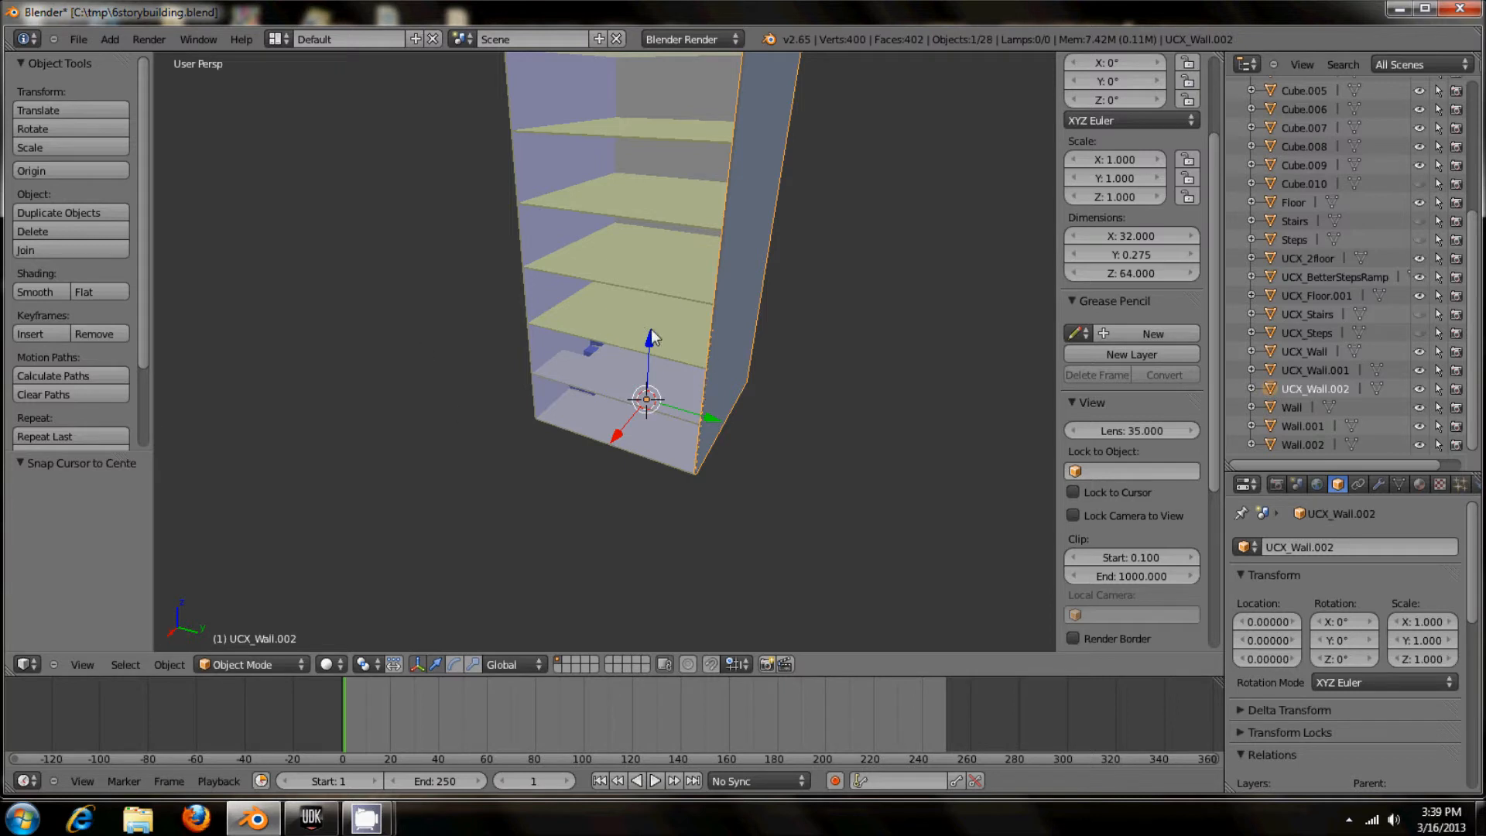
Save 6storybuilding.blend over the existing file and open the recent file 6storybuildingoneobject.blend.
{"action": "key", "text": "ctrl+s"}
{"action": "left_click", "coordinate": [387, 540]}
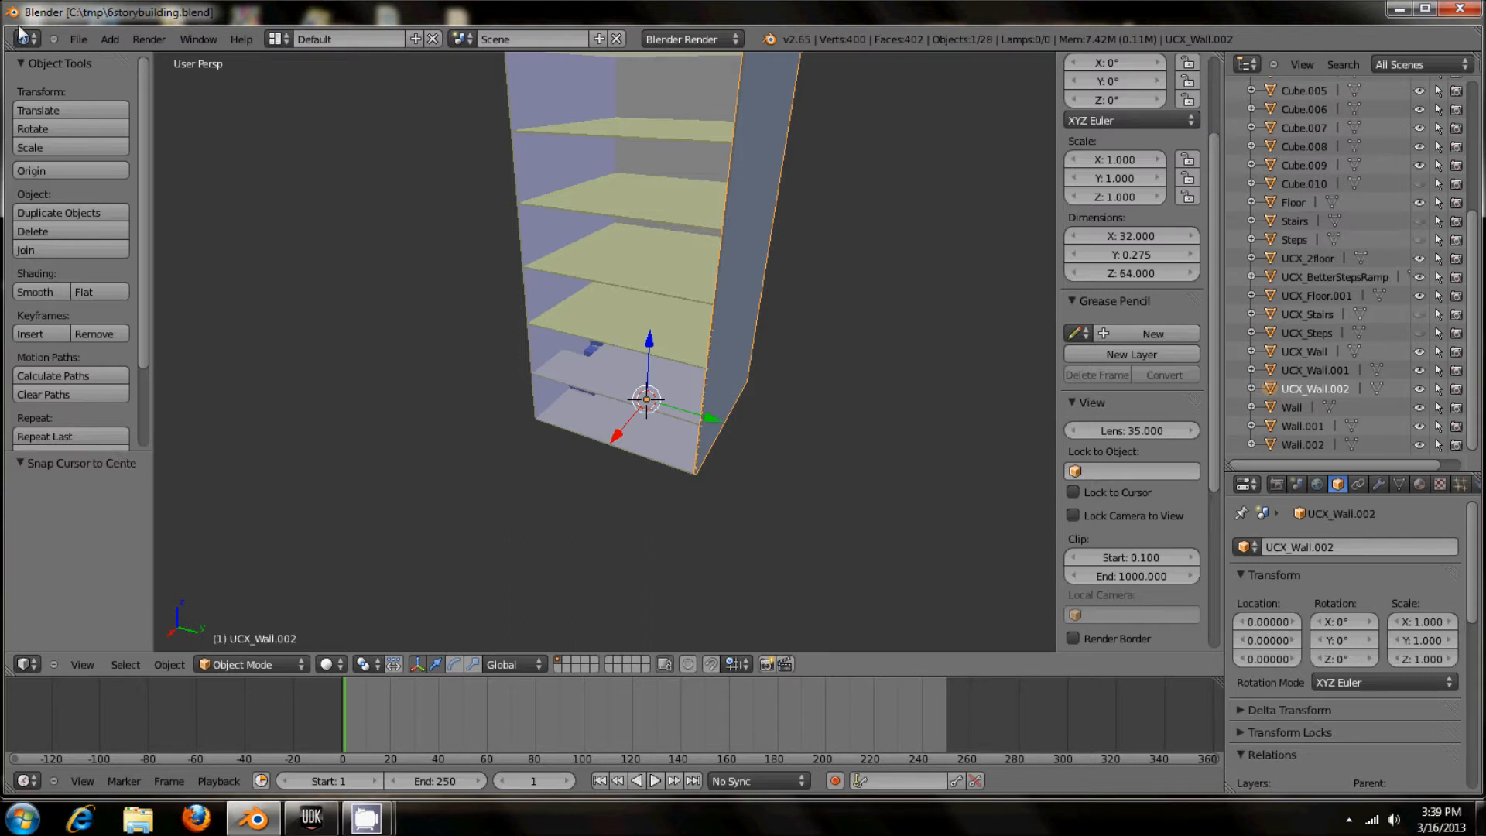
{"action": "left_click", "coordinate": [81, 38]}
{"action": "mouse_move", "coordinate": [104, 94]}
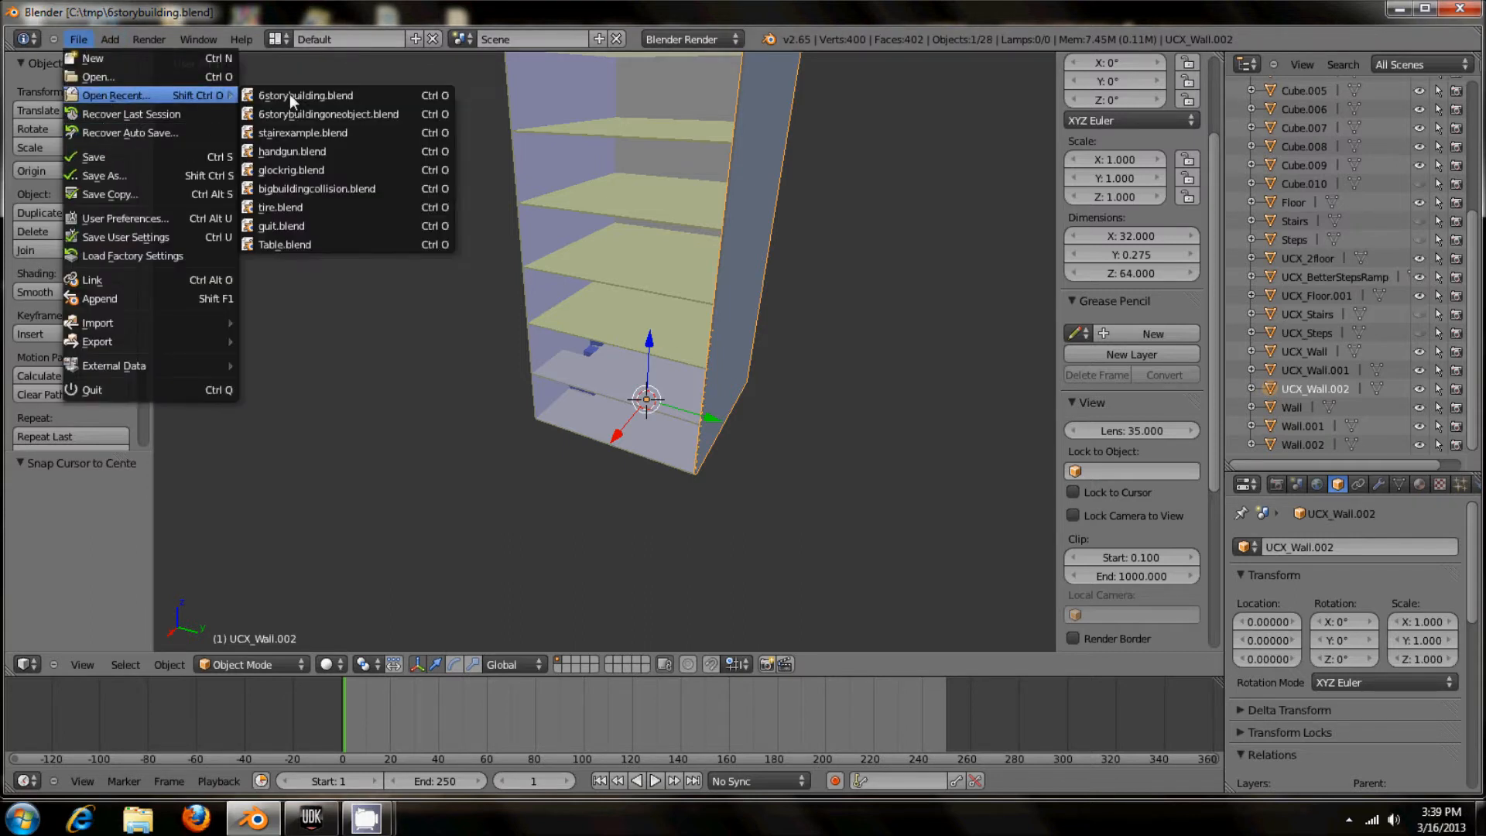
{"action": "left_click", "coordinate": [324, 113]}
Toggle the selection of the joined Floor object and examine the single-object building from several angles.
{"action": "middle_click_drag", "start_coordinate": [485, 458], "coordinate": [704, 461]}
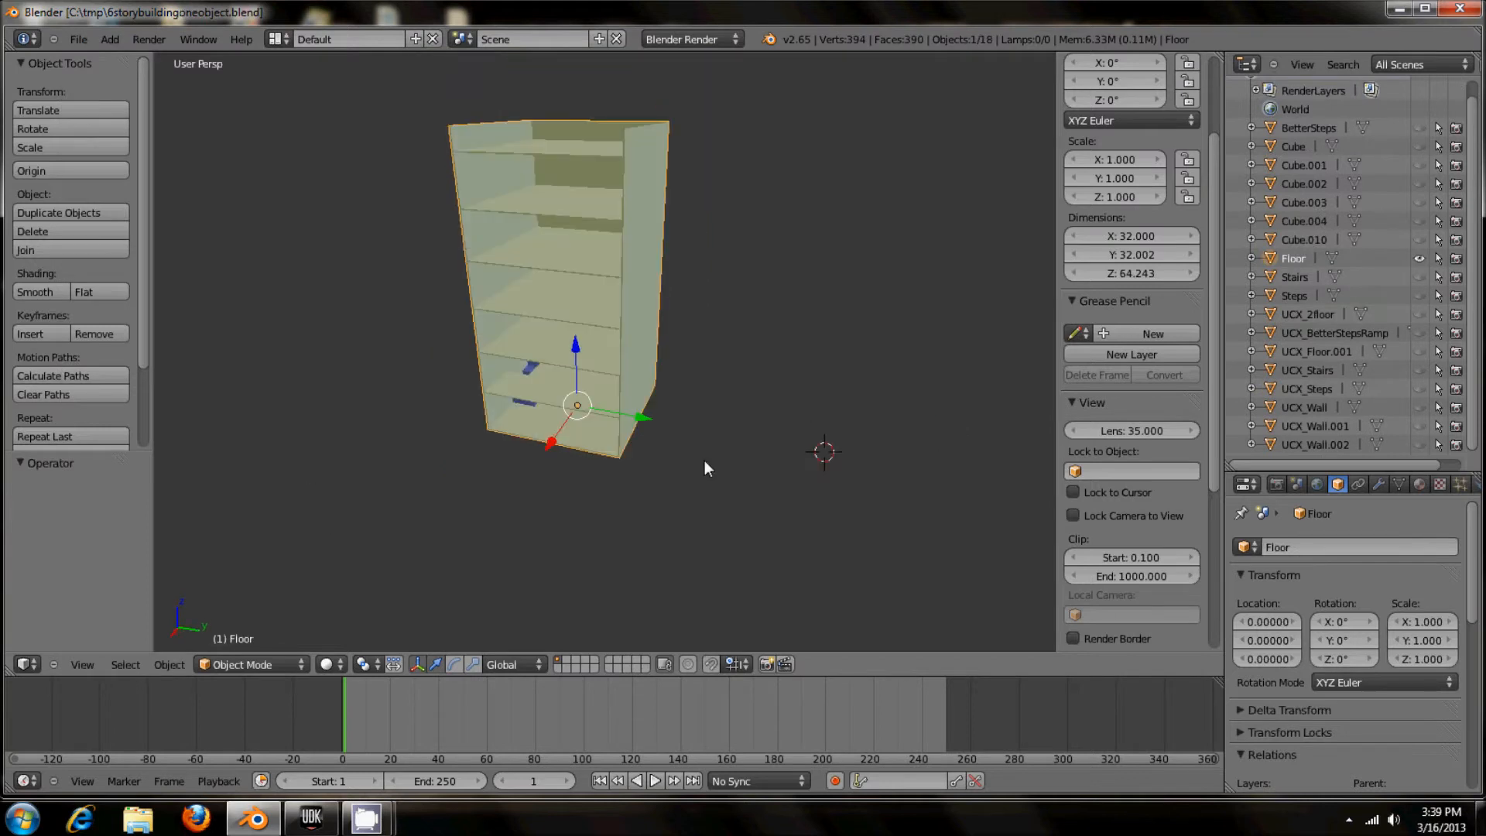
{"action": "key", "text": "a"}
{"action": "key", "text": "a"}
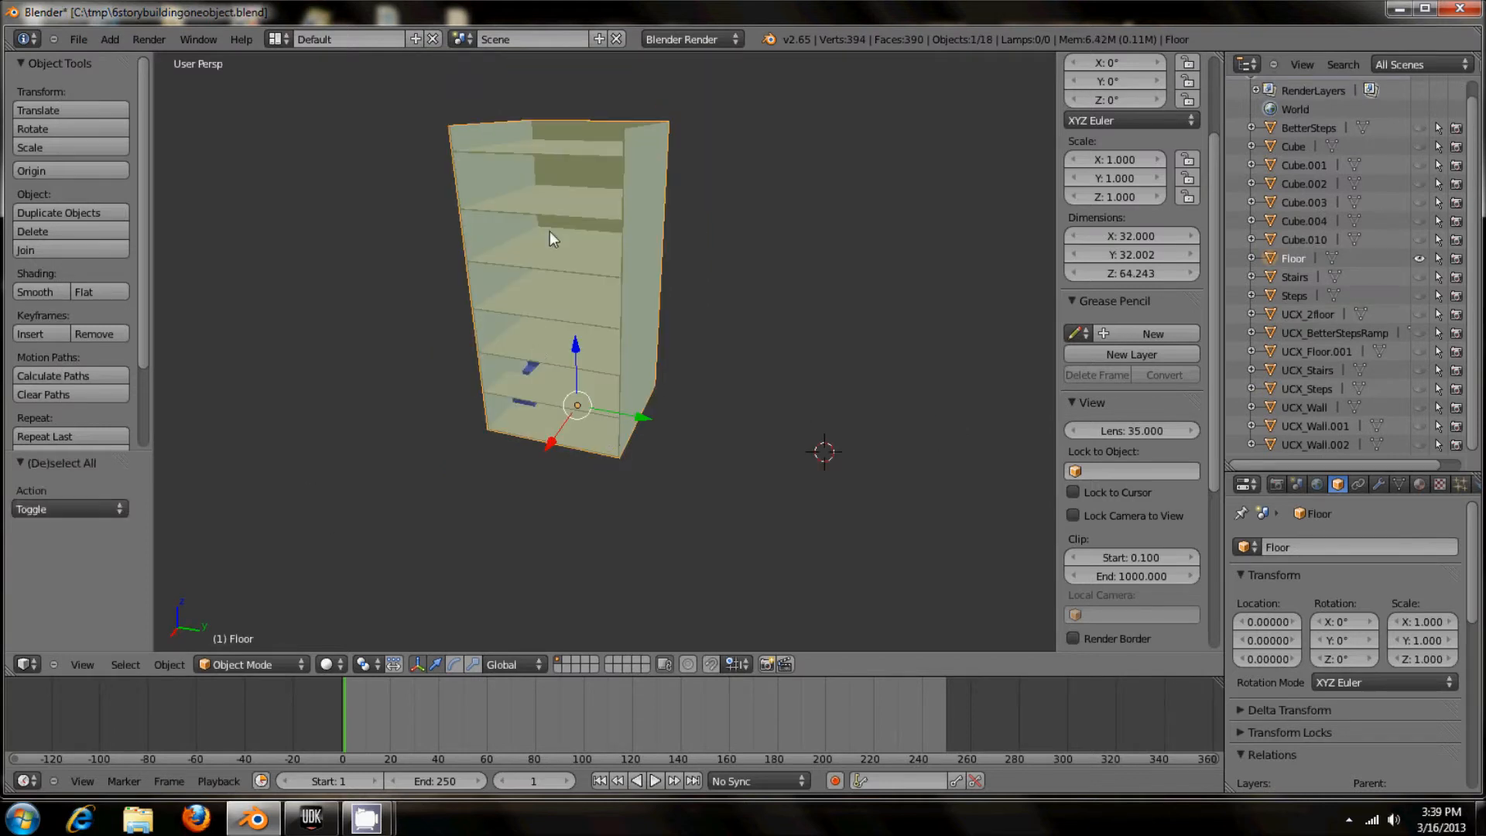
{"action": "middle_click_drag", "start_coordinate": [573, 484], "coordinate": [682, 513]}
{"action": "scroll", "coordinate": [611, 446], "scroll_direction": "up", "scroll_amount": 8}
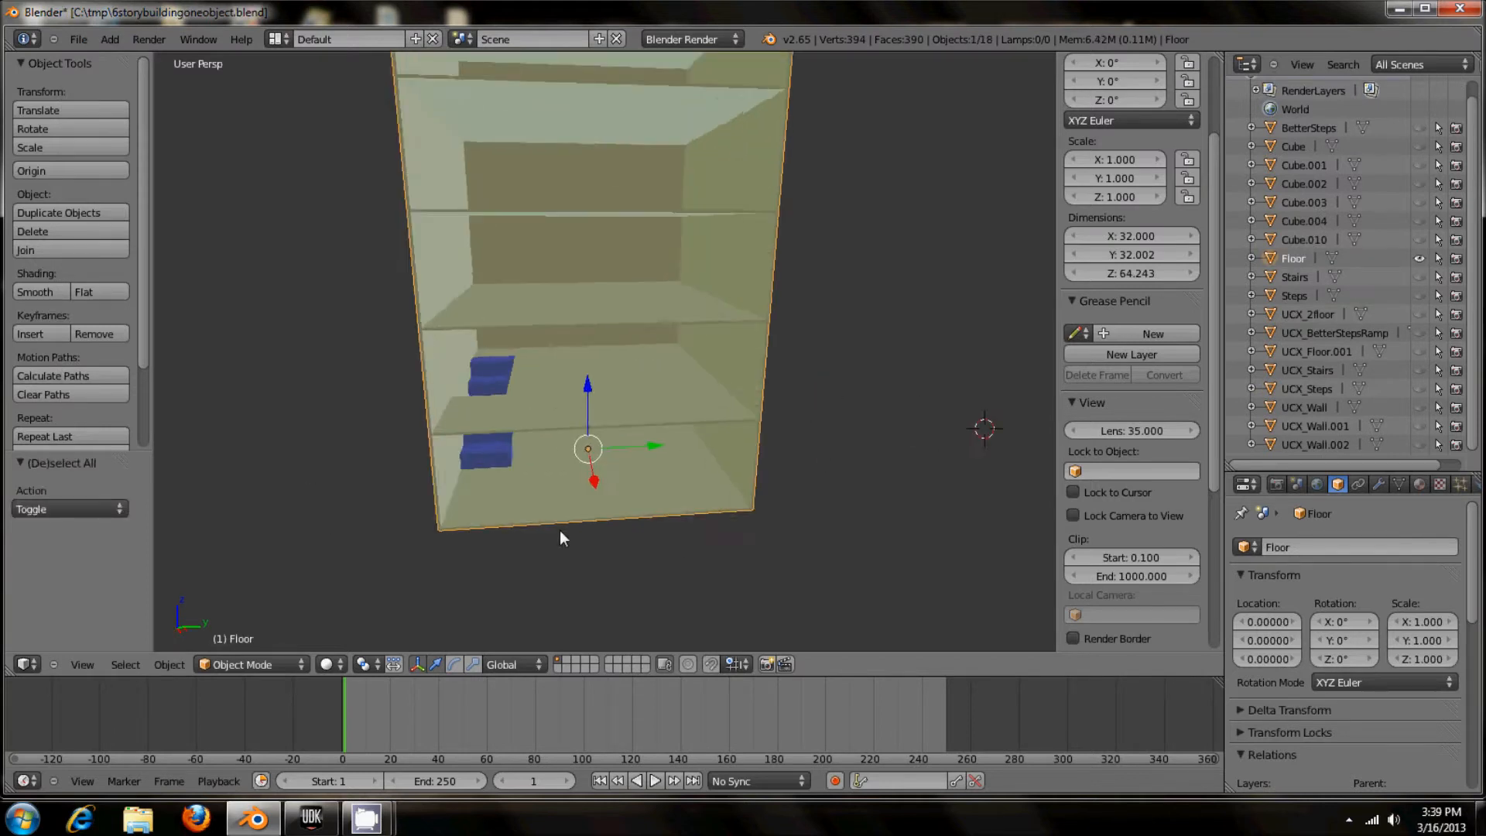
{"action": "middle_click_drag", "start_coordinate": [524, 525], "coordinate": [495, 496]}
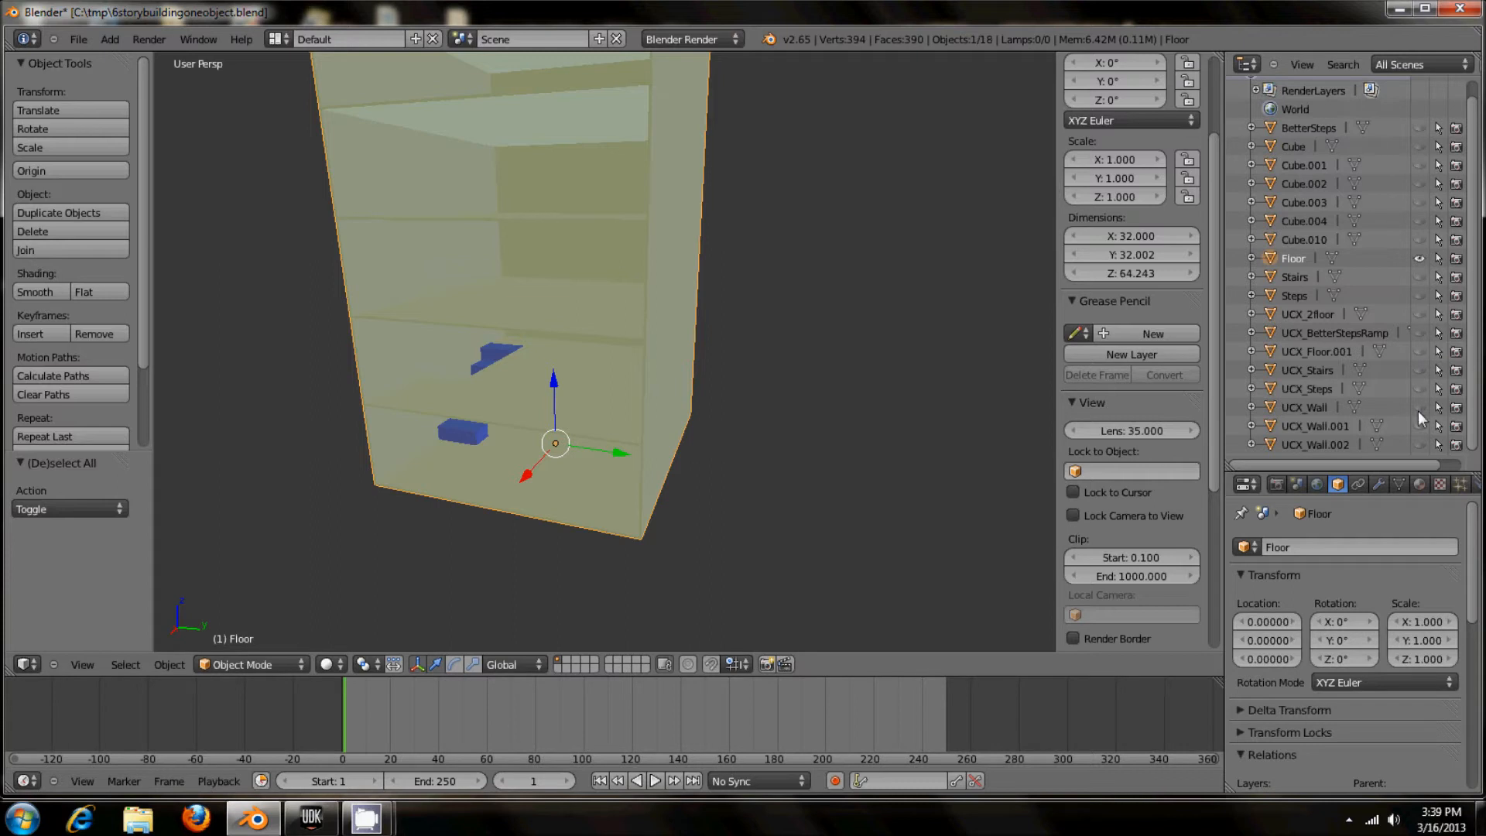
{"action": "middle_click_drag", "start_coordinate": [713, 425], "coordinate": [602, 493]}
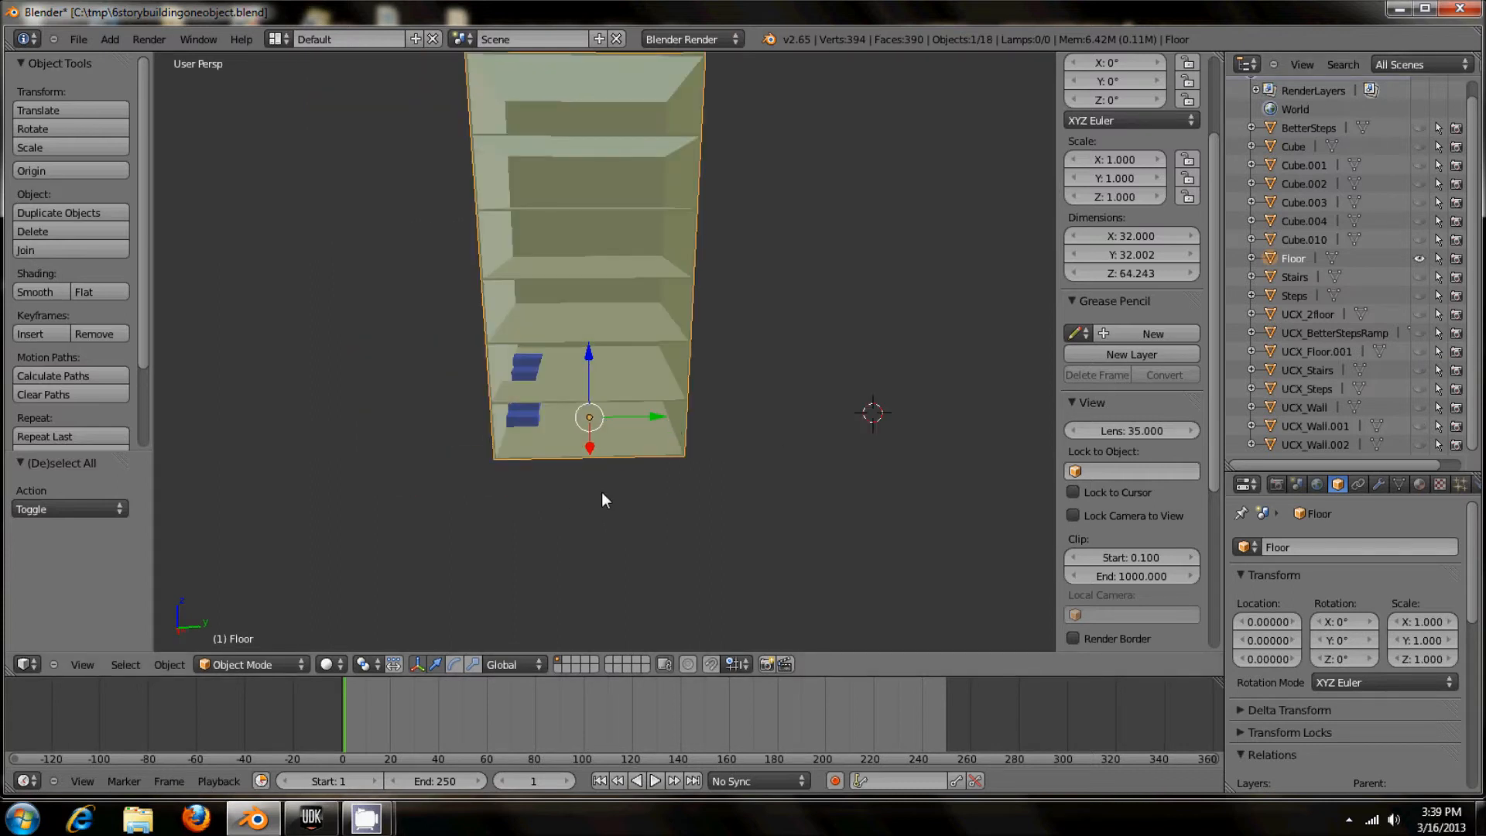
Minimize Blender, switch to the Unreal Development Kit and open the sixstorybuilding static mesh for editing.
{"action": "left_click", "coordinate": [1399, 9]}
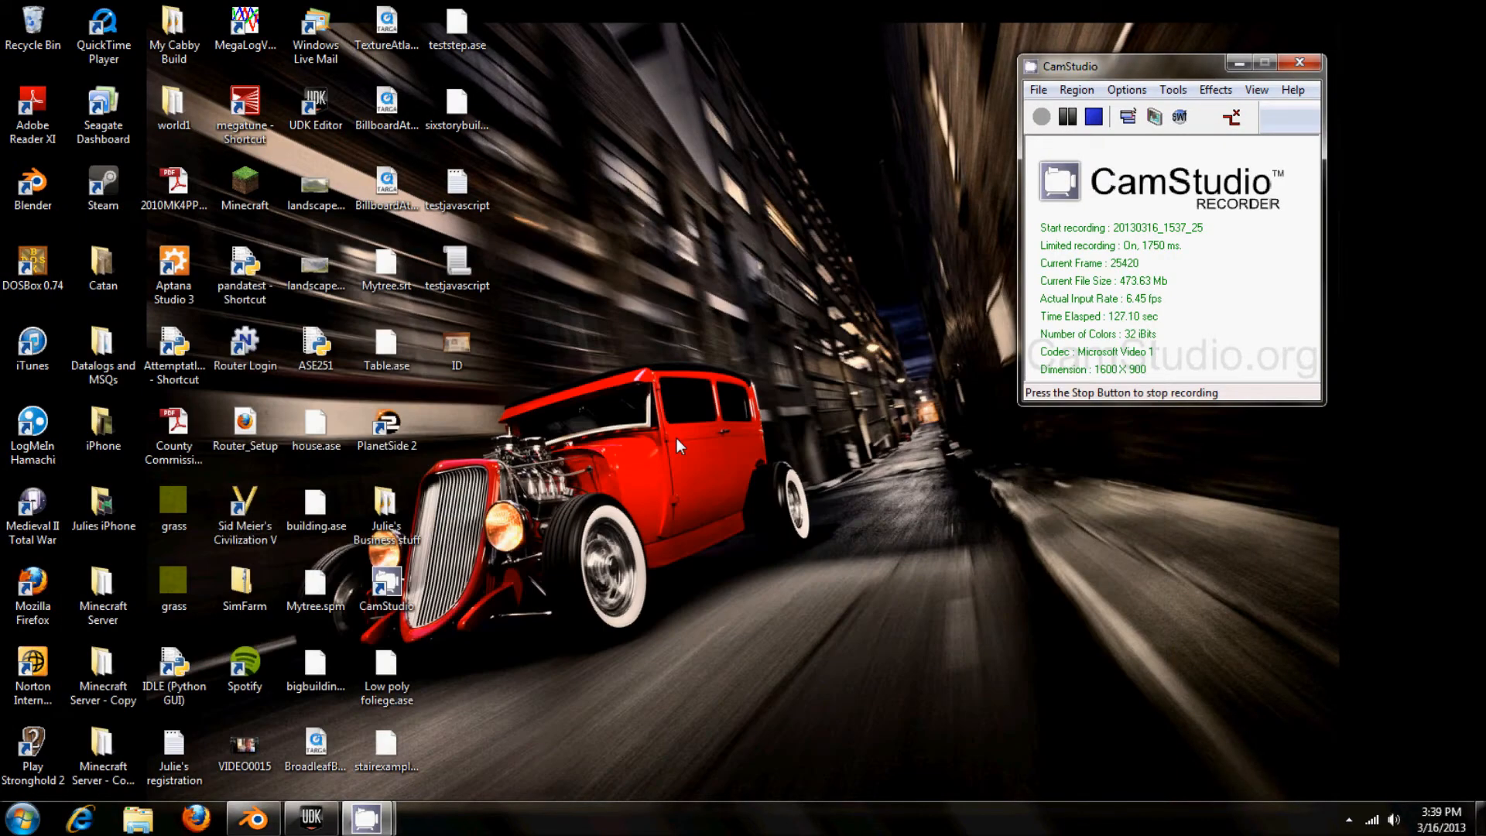
{"action": "left_click", "coordinate": [312, 818]}
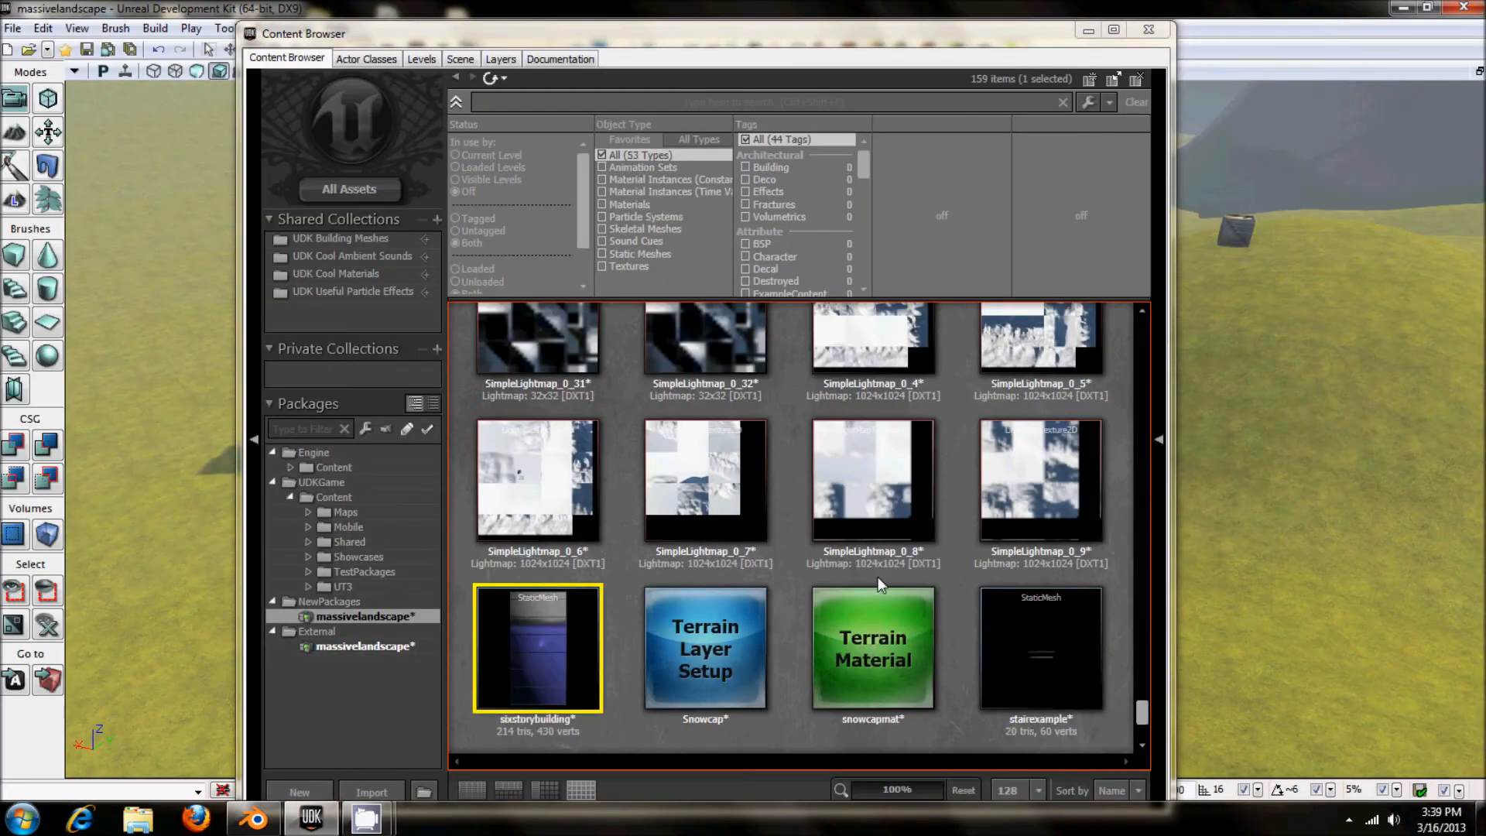
{"action": "double_click", "coordinate": [544, 618]}
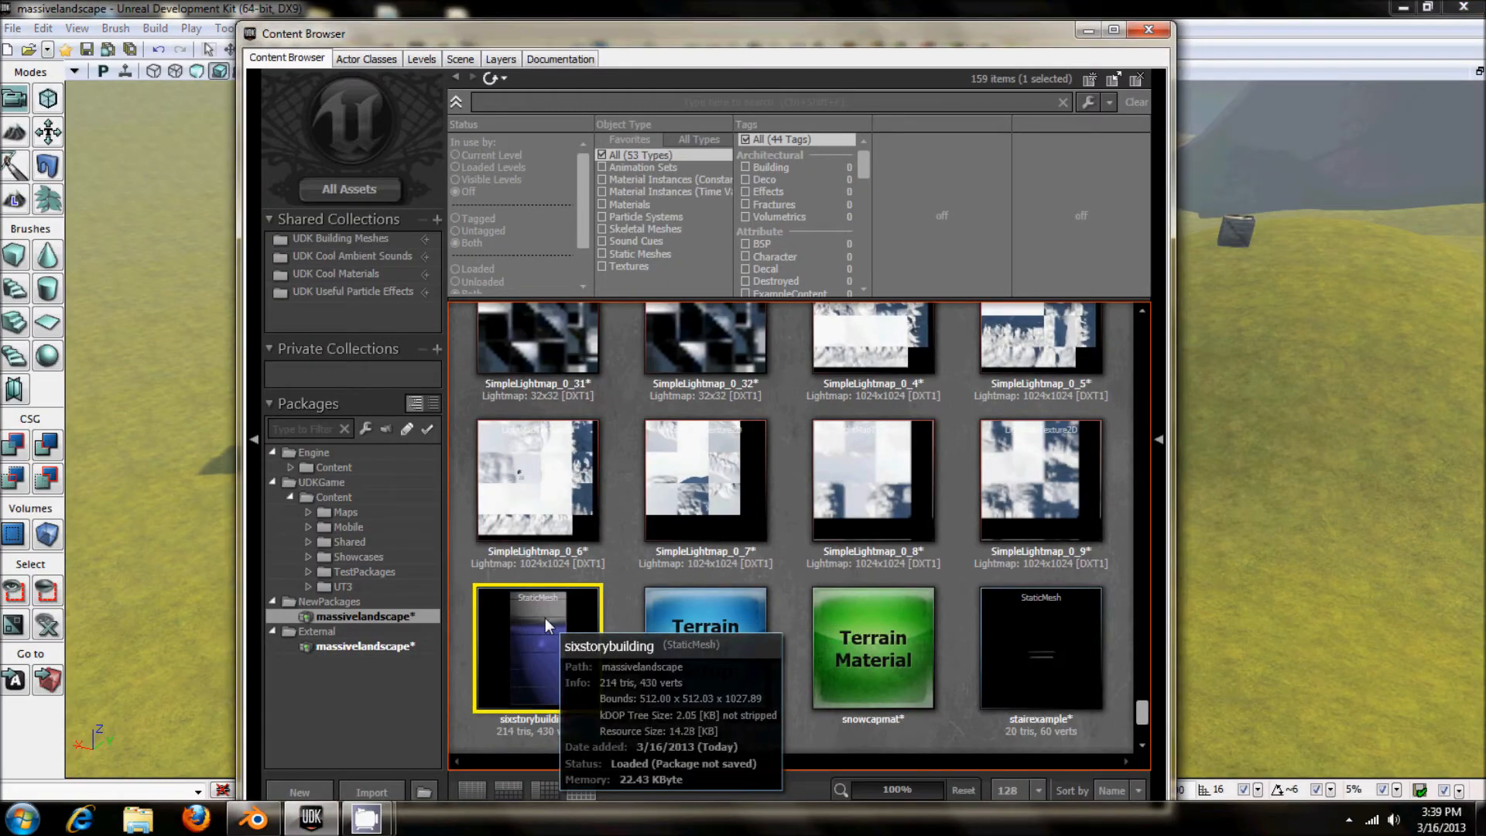
Show the collision wireframe on the sixstorybuilding mesh and view it around the floors, walls and stairs.
{"action": "left_click_drag", "start_coordinate": [346, 448], "coordinate": [309, 434]}
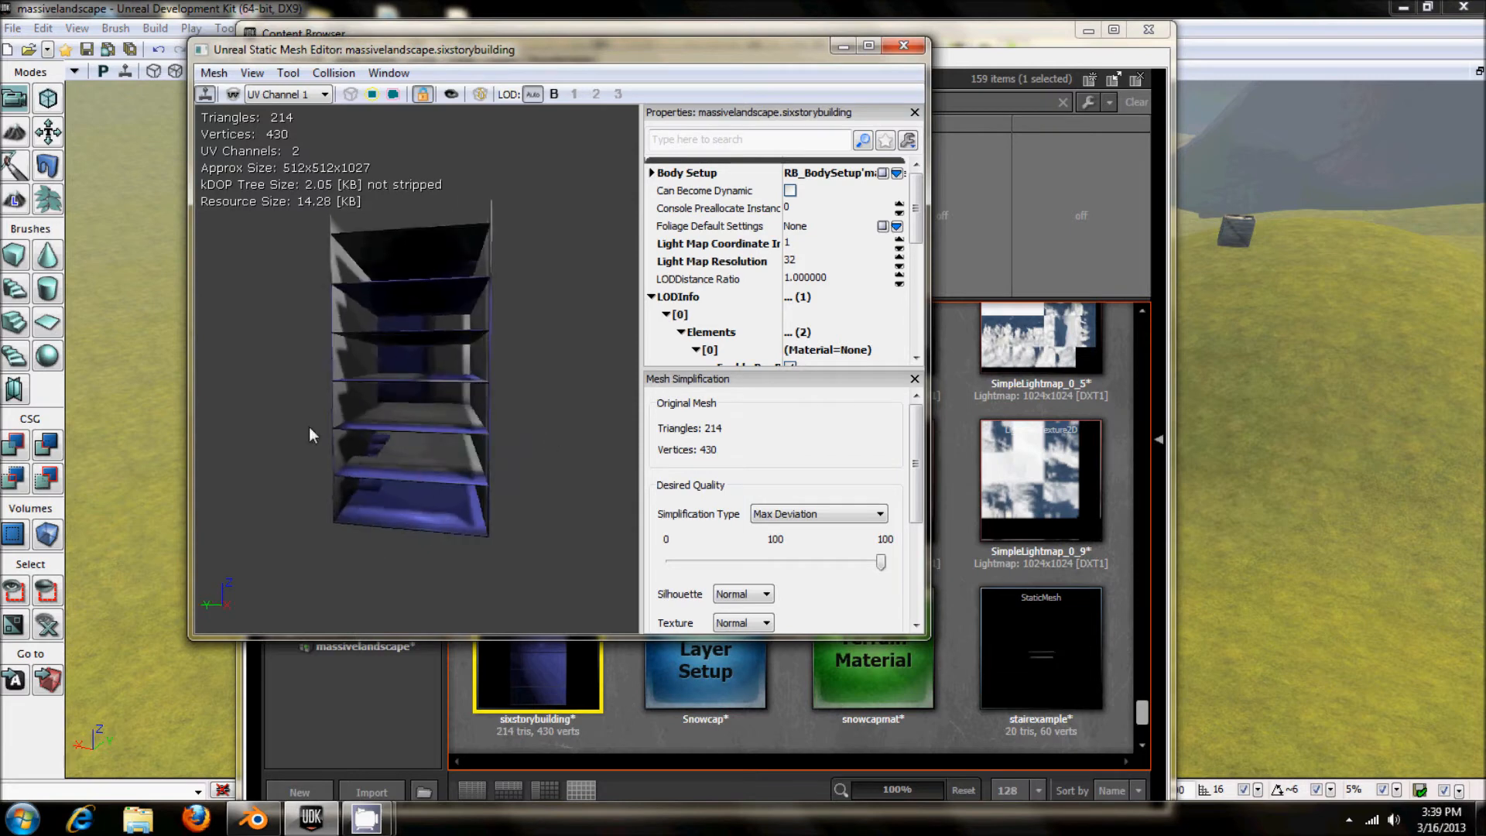
{"action": "left_click", "coordinate": [394, 95]}
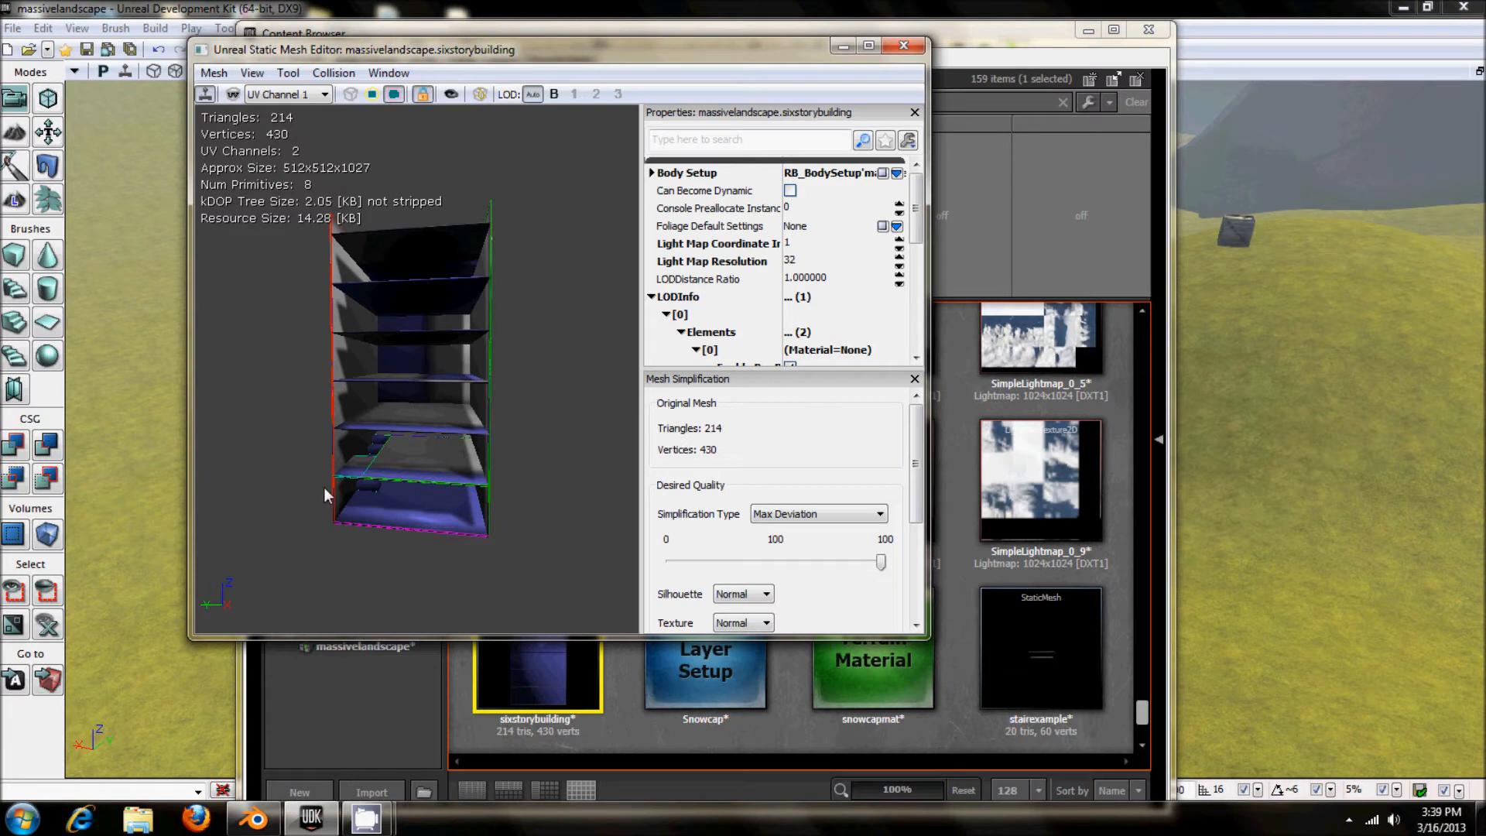
{"action": "left_click_drag", "start_coordinate": [302, 468], "coordinate": [291, 435]}
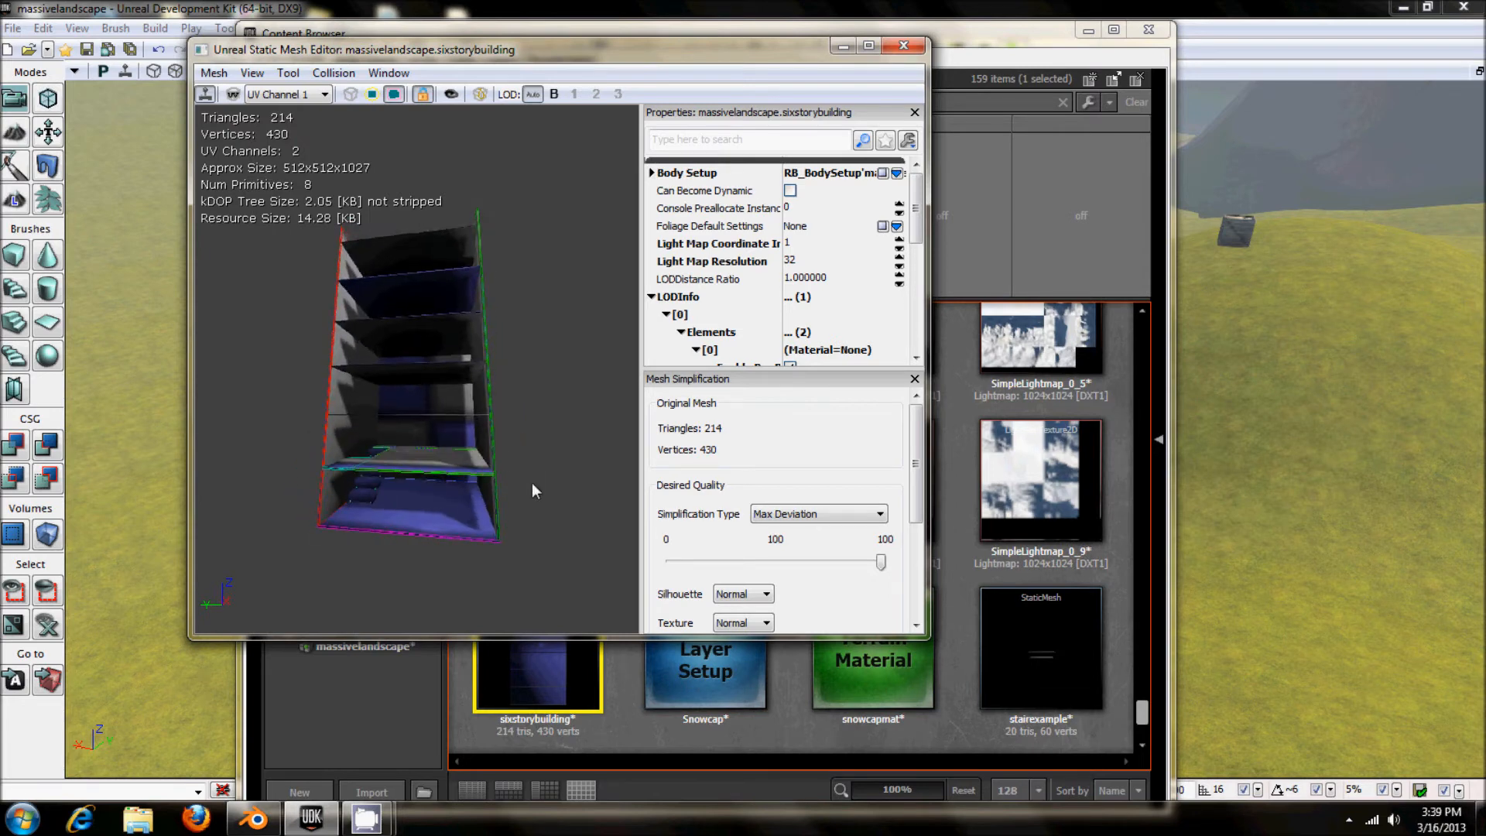
Close the sixstorybuilding mesh editor and minimize the Content Browser to reveal the massivelandscape level.
{"action": "right_click_drag", "start_coordinate": [394, 534], "coordinate": [384, 240]}
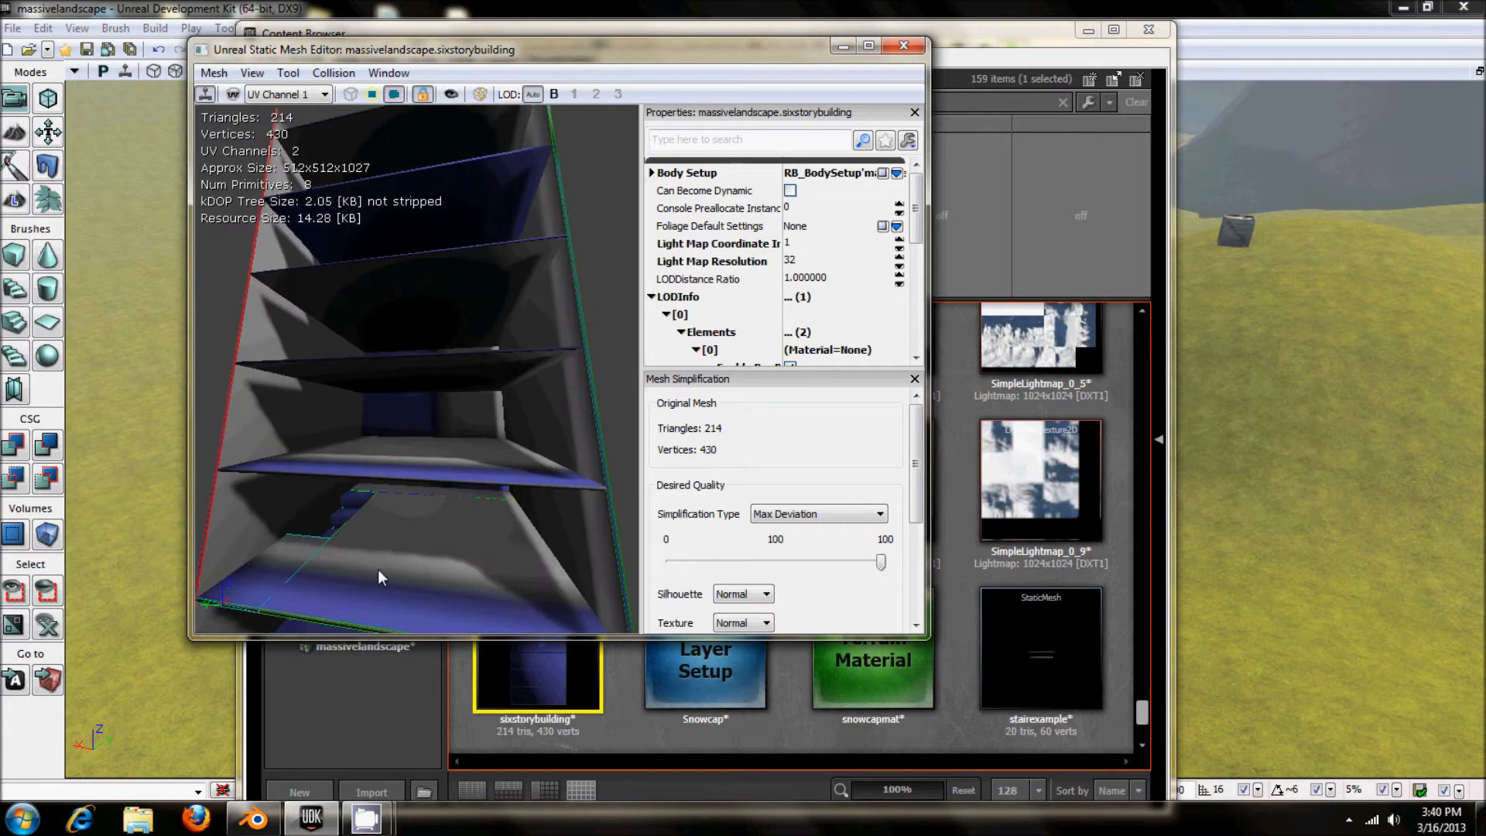
{"action": "mouse_move", "coordinate": [346, 536]}
{"action": "left_mouse_down"}
{"action": "mouse_move", "coordinate": [379, 480]}
{"action": "mouse_move", "coordinate": [350, 517]}
{"action": "left_mouse_up"}
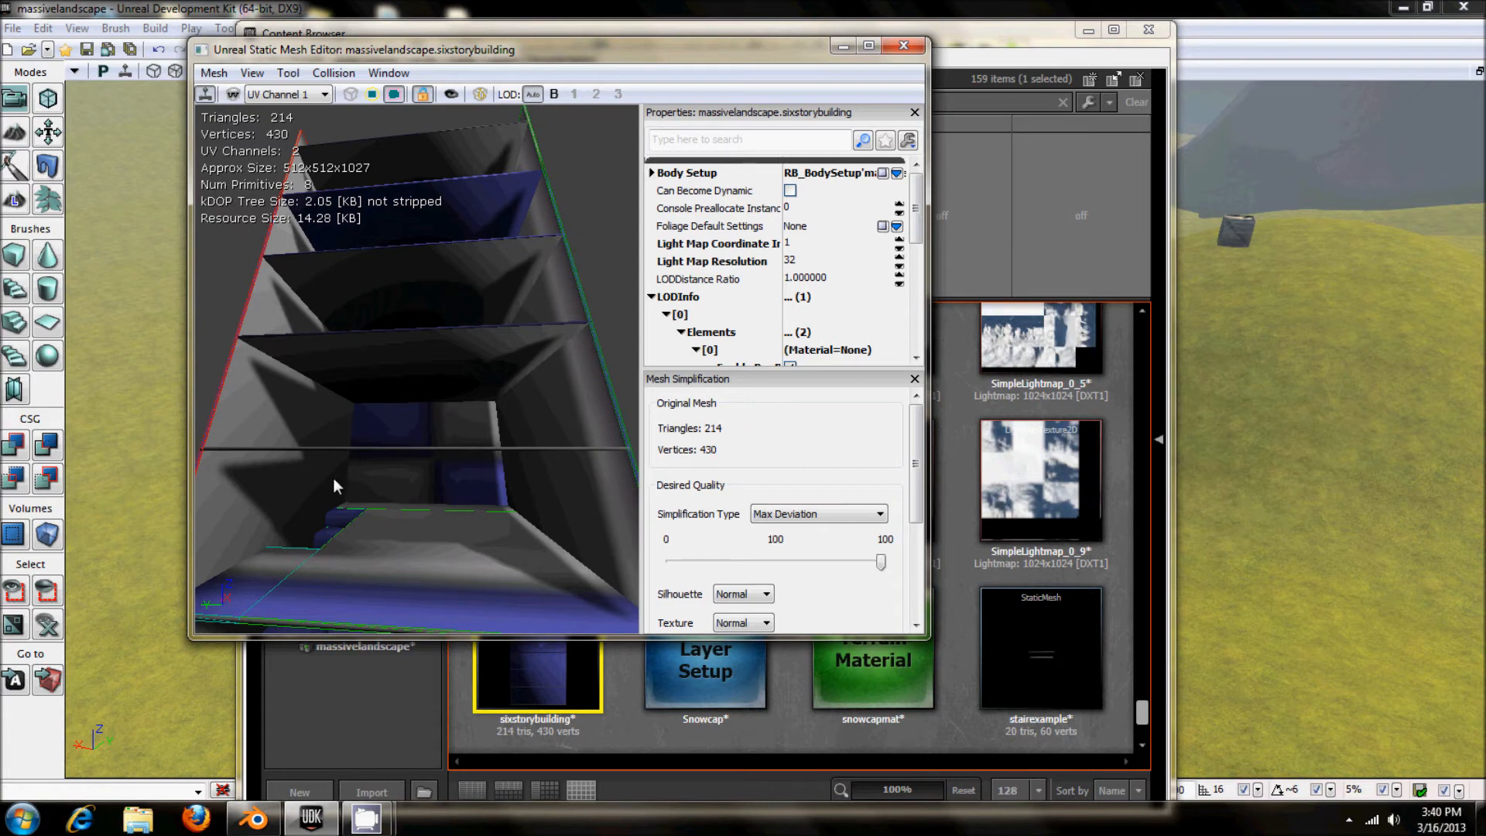
{"action": "right_click_drag", "start_coordinate": [324, 447], "coordinate": [342, 611]}
{"action": "left_click_drag", "start_coordinate": [336, 348], "coordinate": [329, 381]}
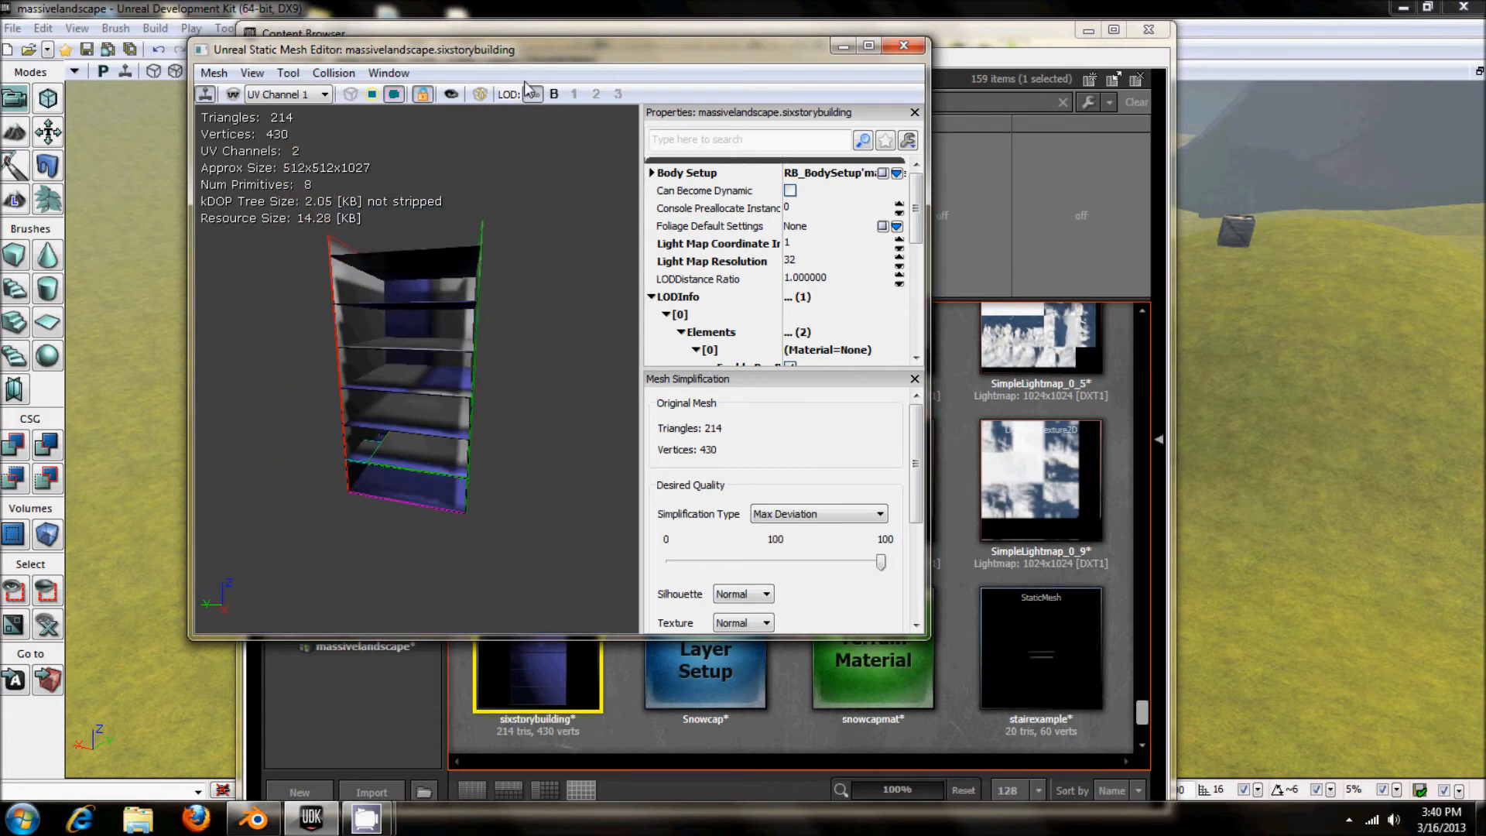
{"action": "left_click", "coordinate": [903, 45]}
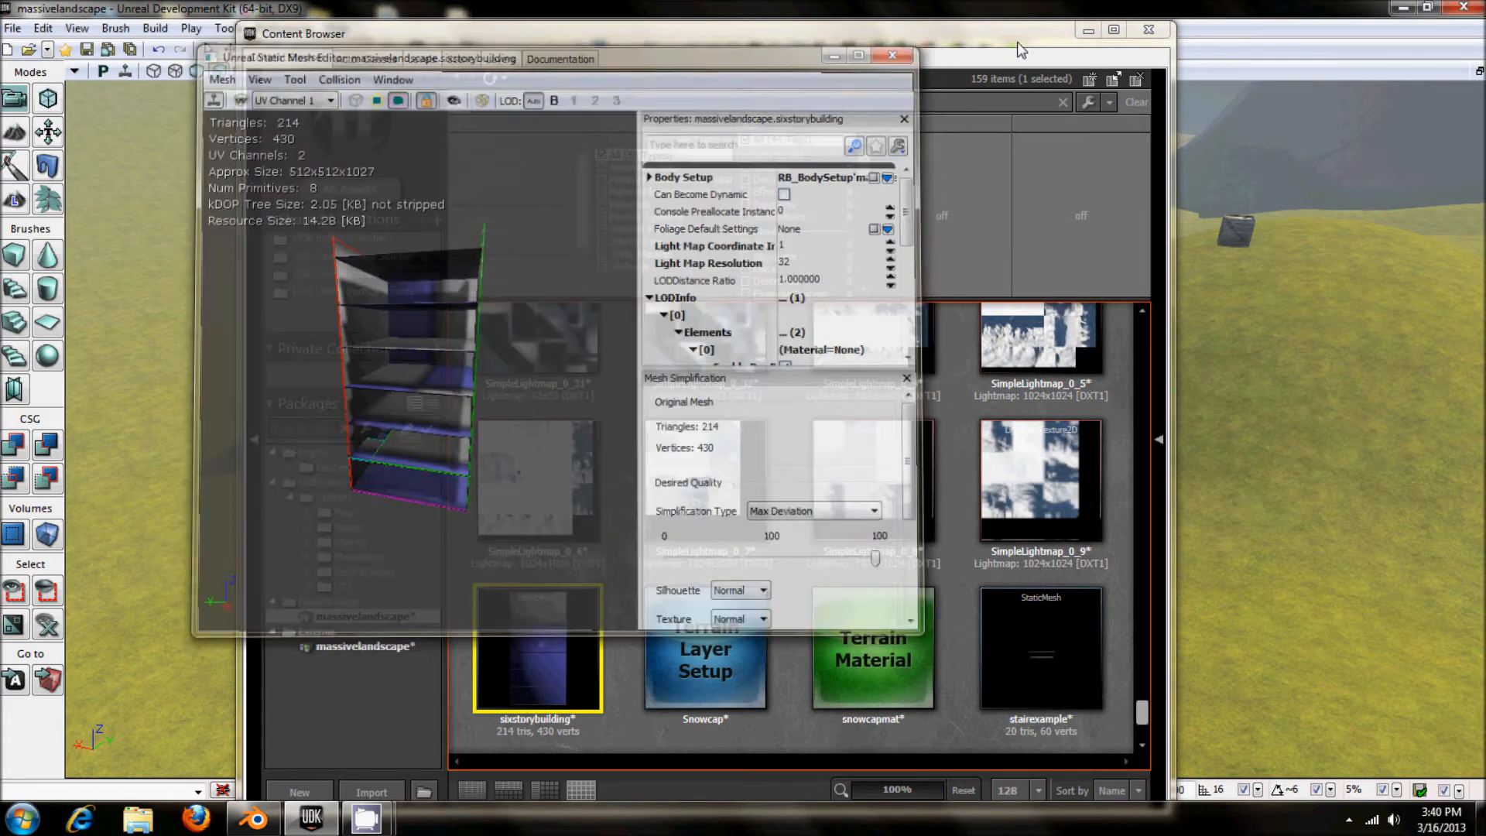
{"action": "left_click", "coordinate": [1088, 30]}
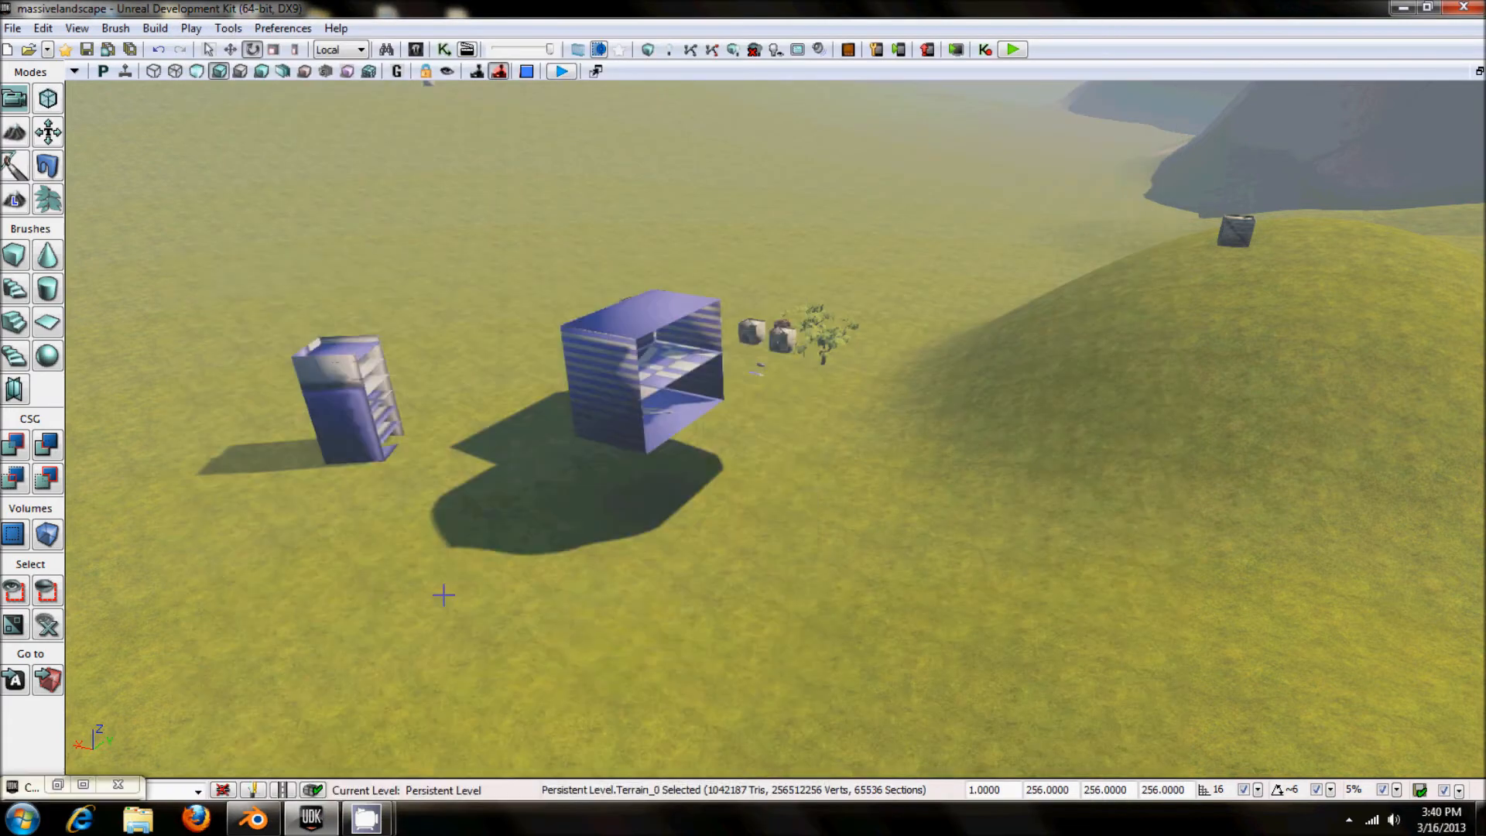
Play the level from beside the six-story building and walk to the stairs on its ground floor.
{"action": "right_click", "coordinate": [363, 486]}
{"action": "left_click", "coordinate": [438, 790]}
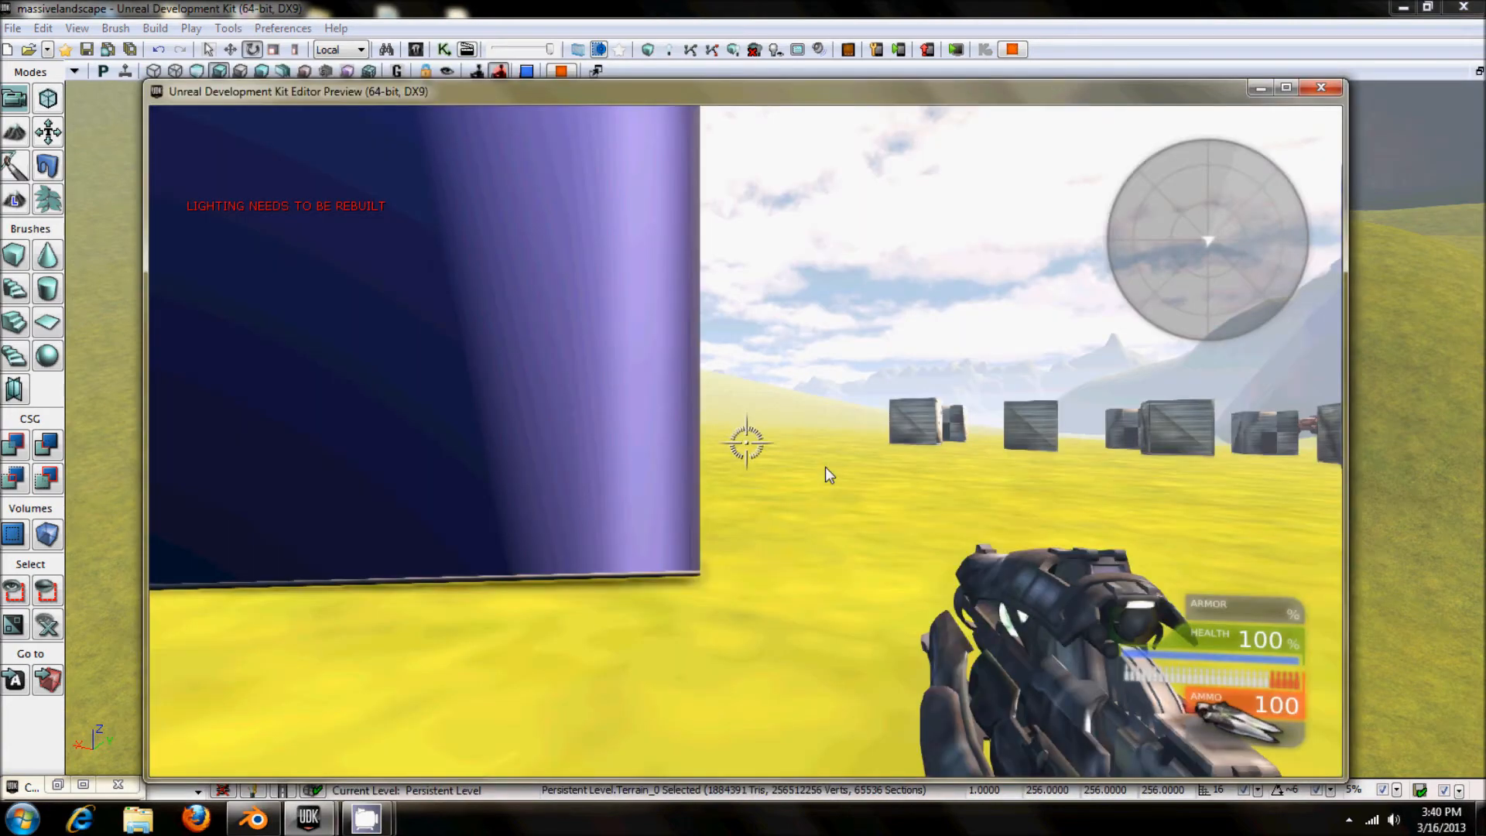
{"action": "key", "text": "s"}
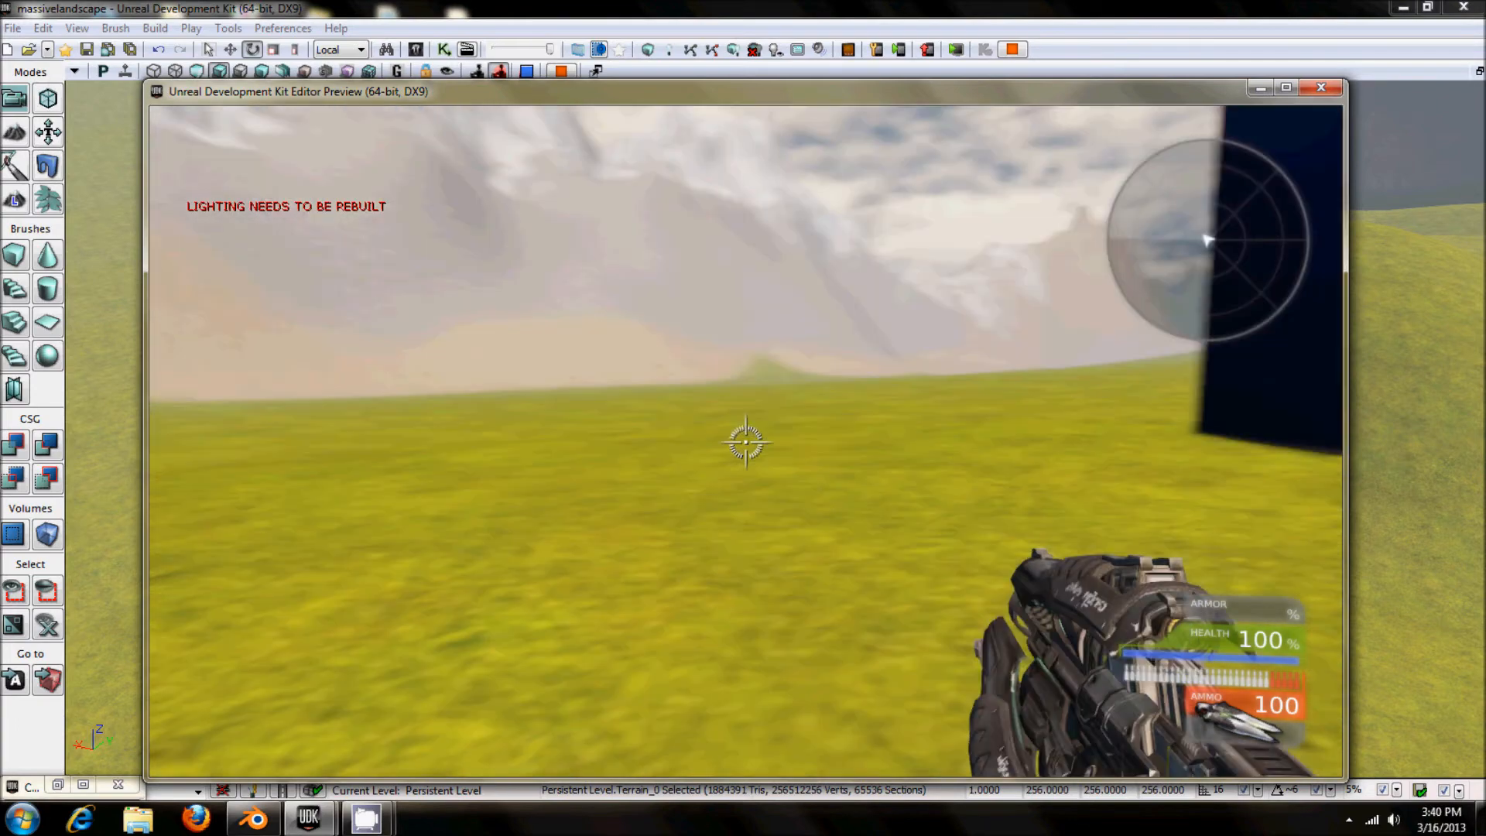
{"action": "key", "text": "d"}
{"action": "key", "text": "w"}
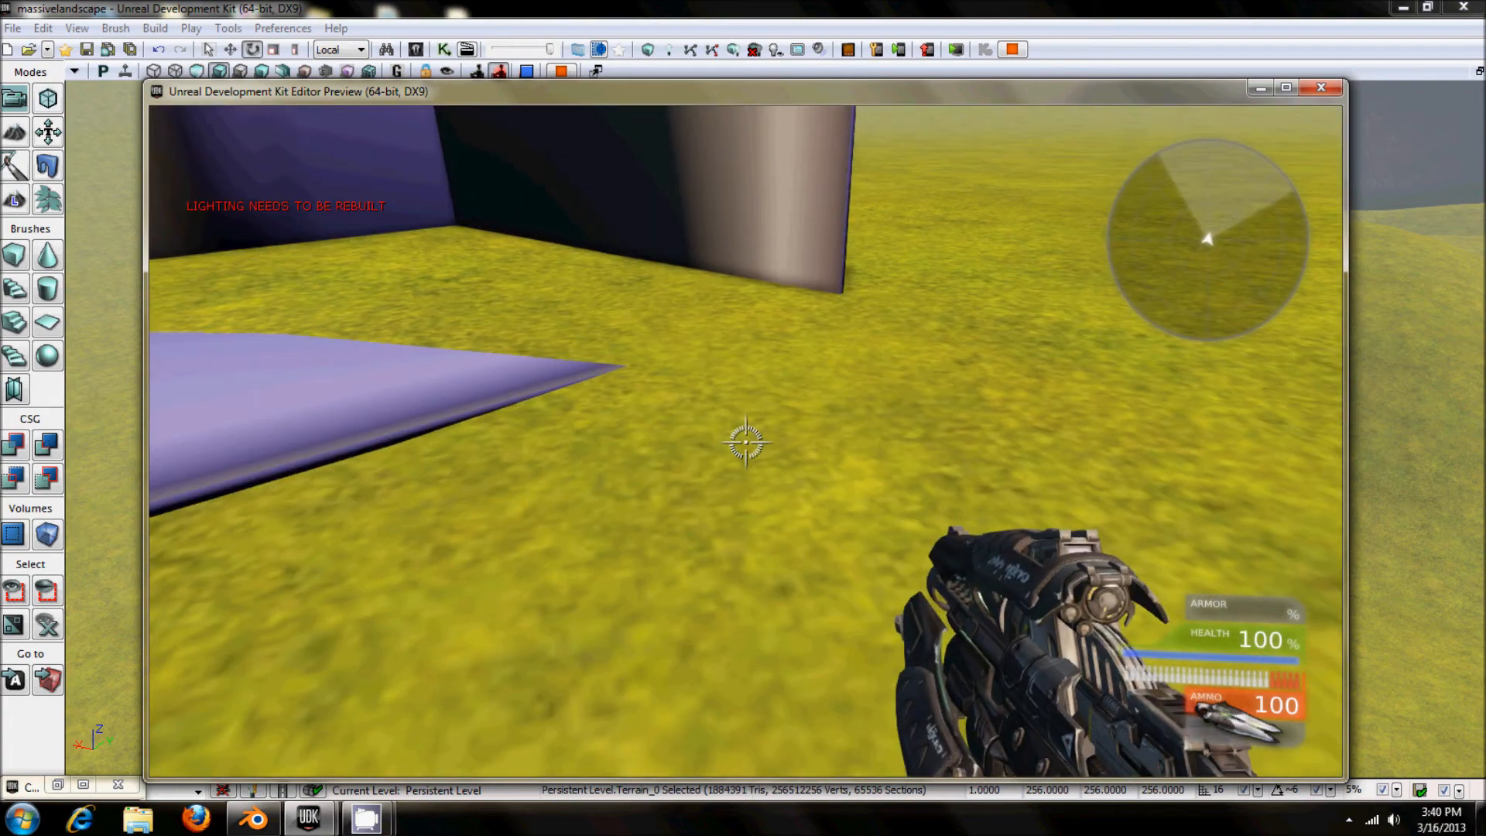
{"action": "key", "text": "d"}
{"action": "key", "text": "w"}
{"action": "key", "text": "w"}
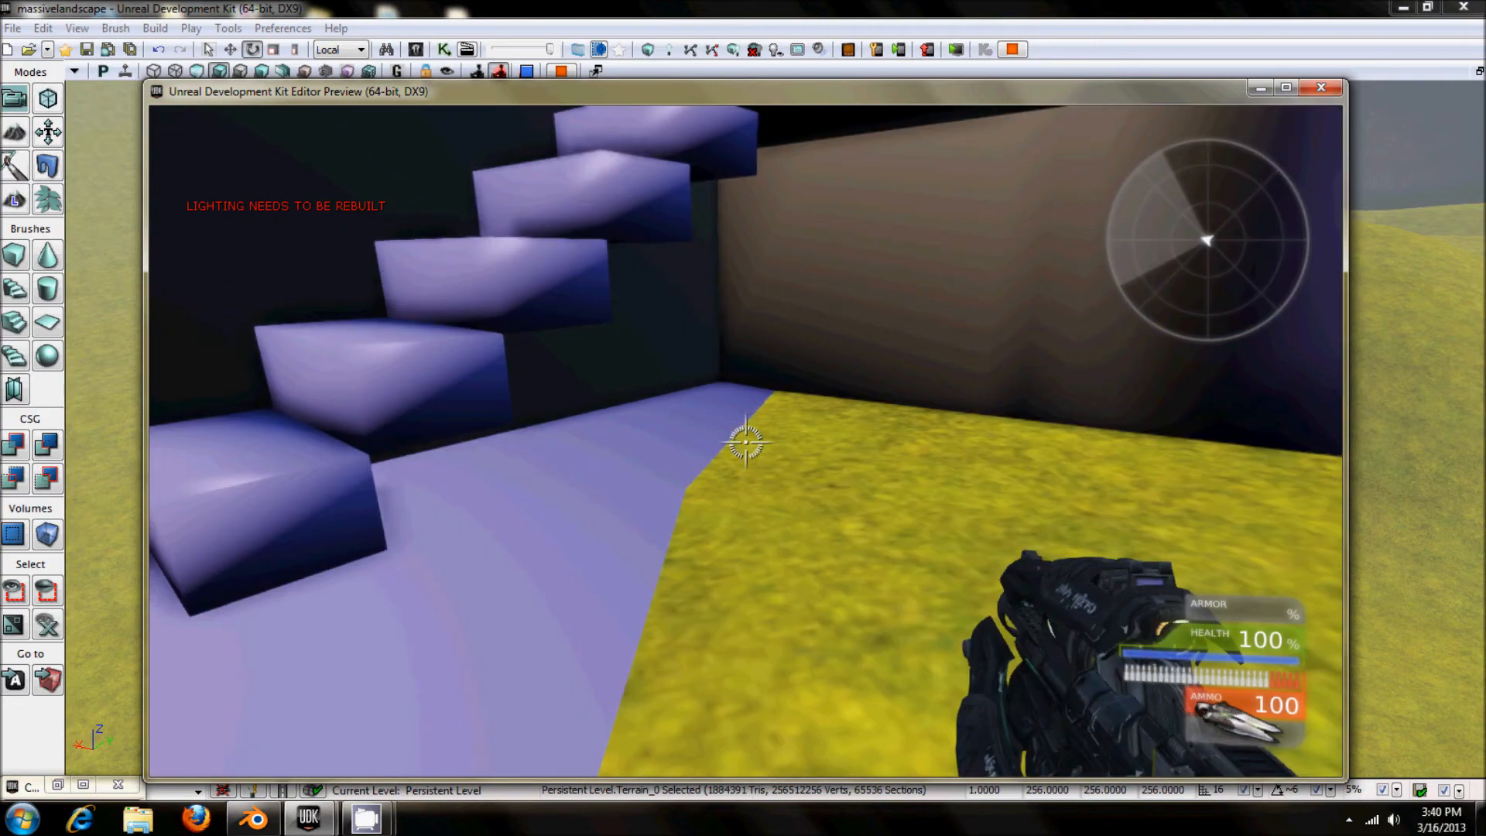
Climb the building's stairs and walk around the floor above to test the collision of its floor, walls and steps.
{"action": "key", "text": "w"}
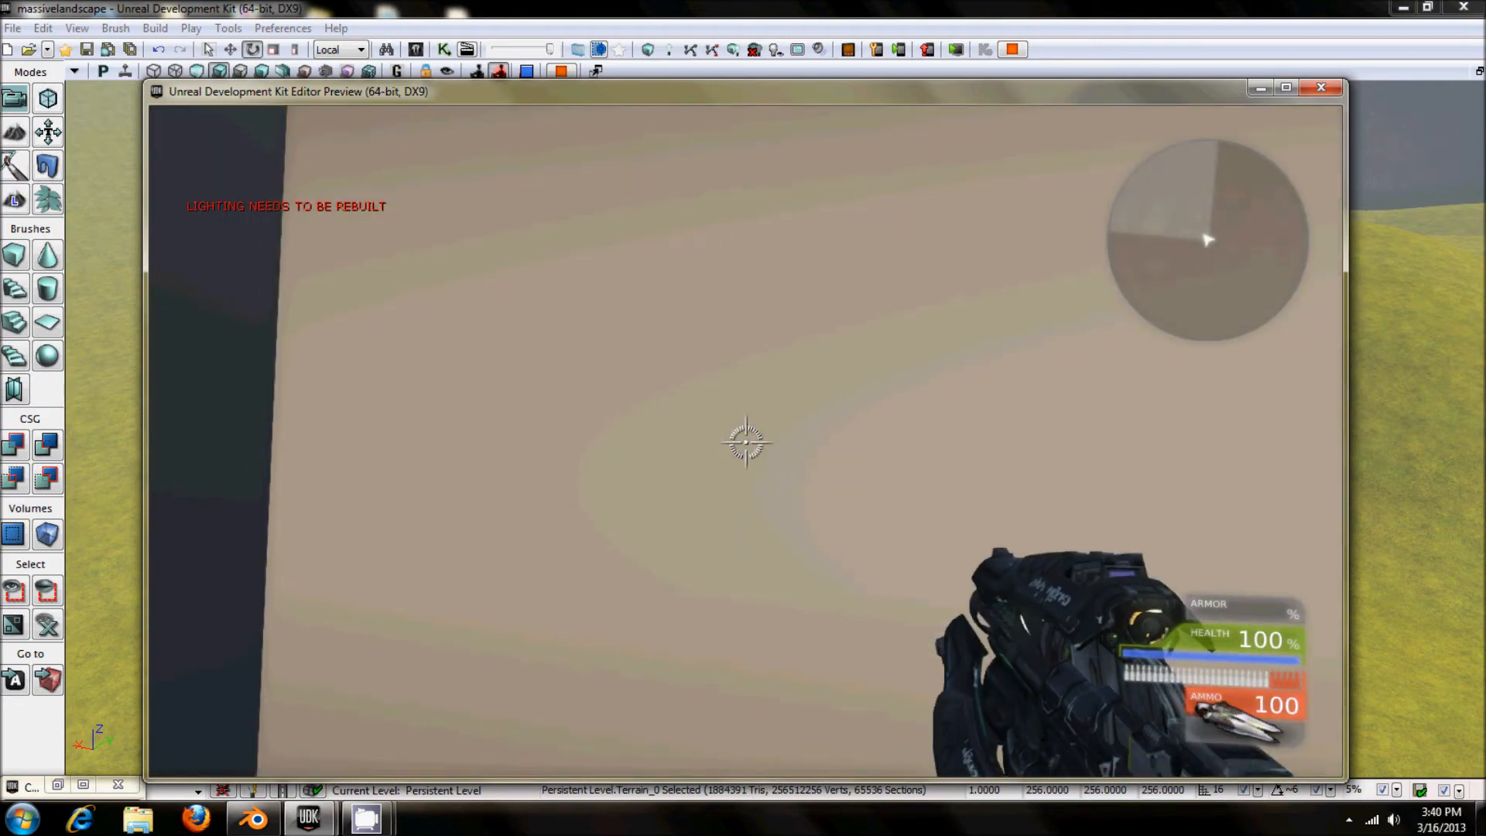
{"action": "key", "text": "w"}
{"action": "key", "text": "w"}
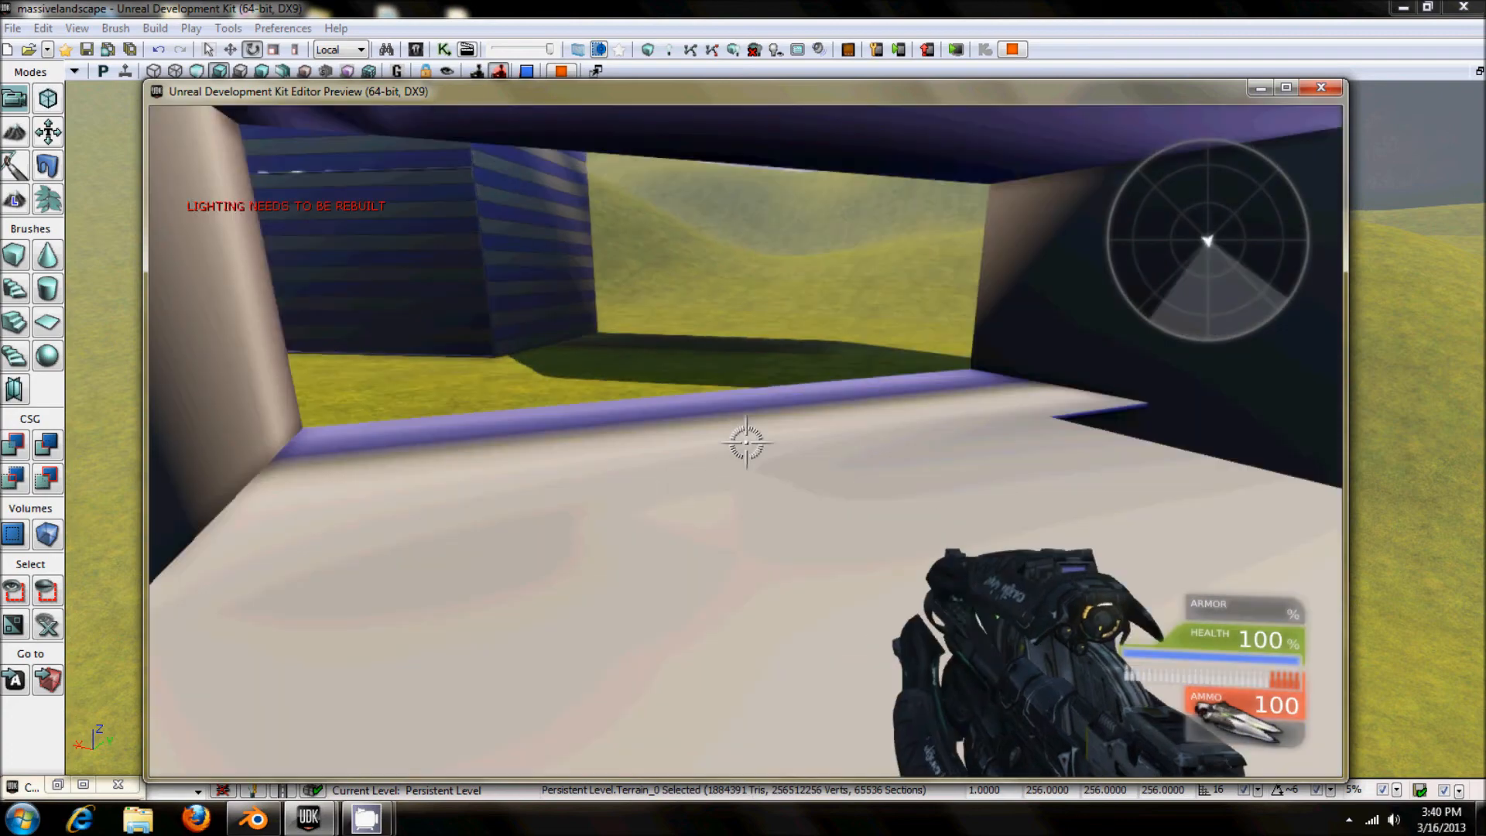
{"action": "key", "text": "w"}
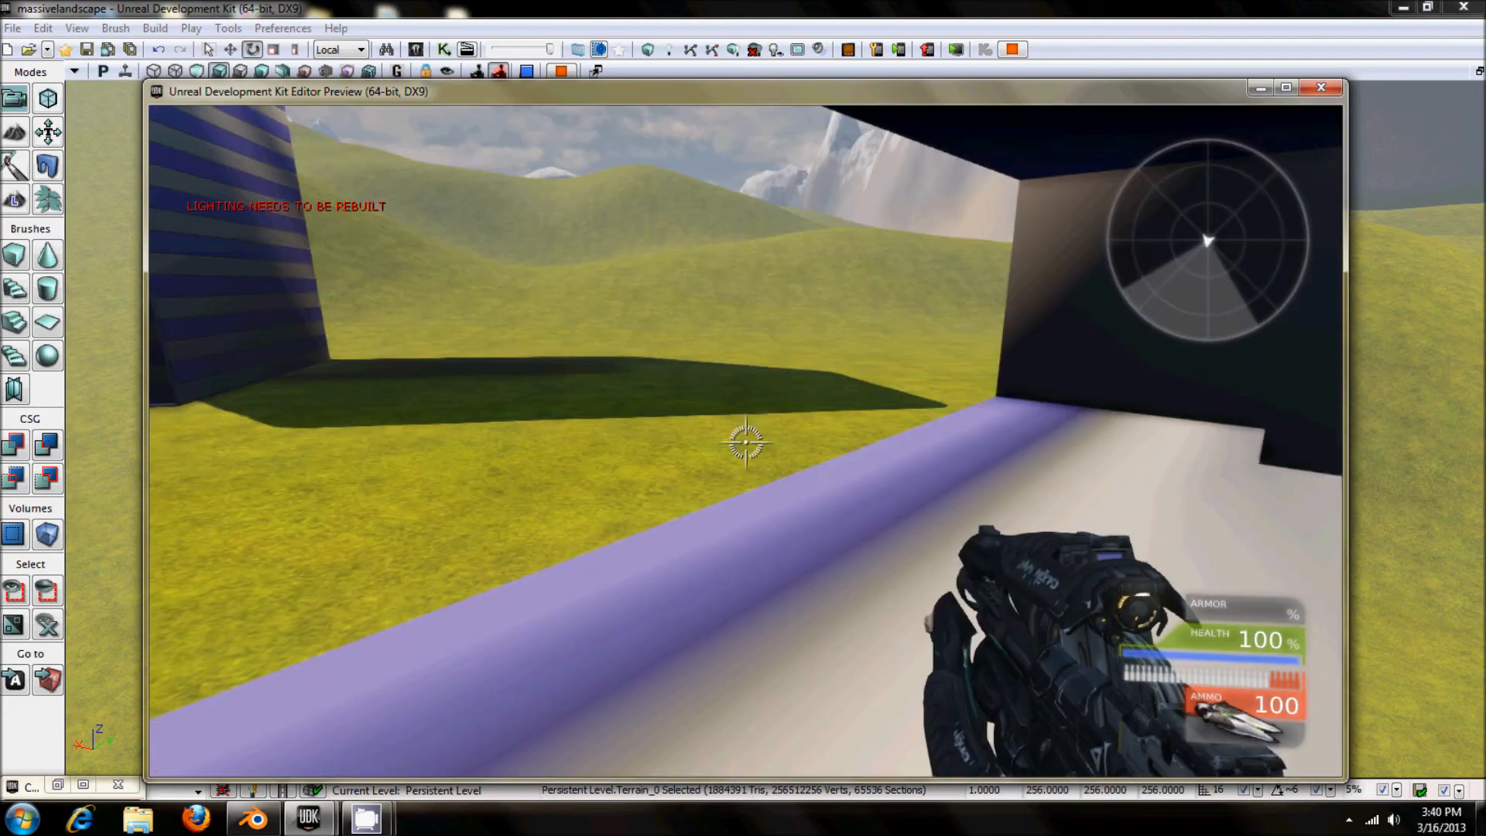
{"action": "key", "text": "w"}
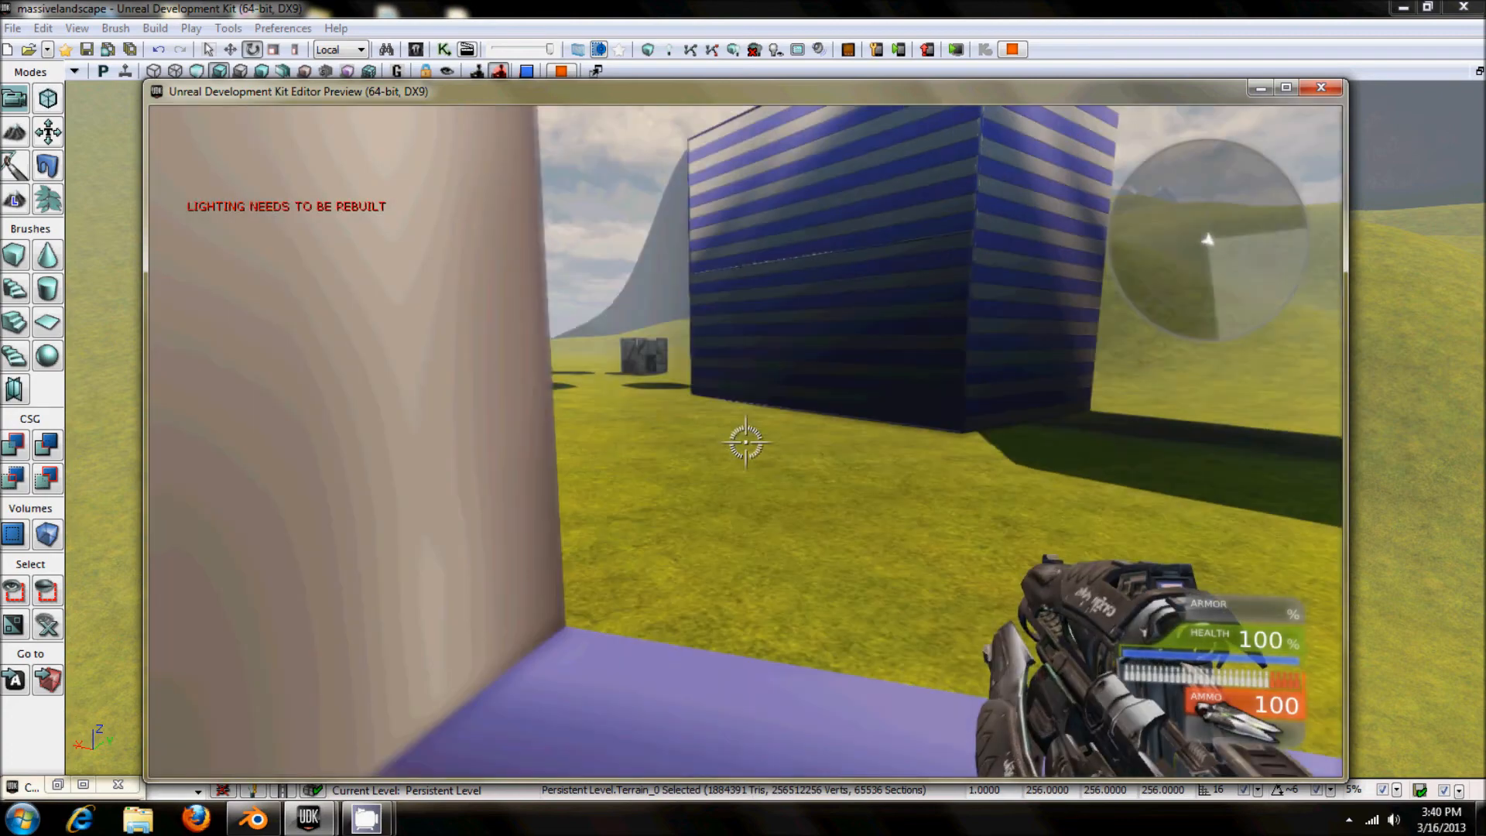
{"action": "key", "text": "w"}
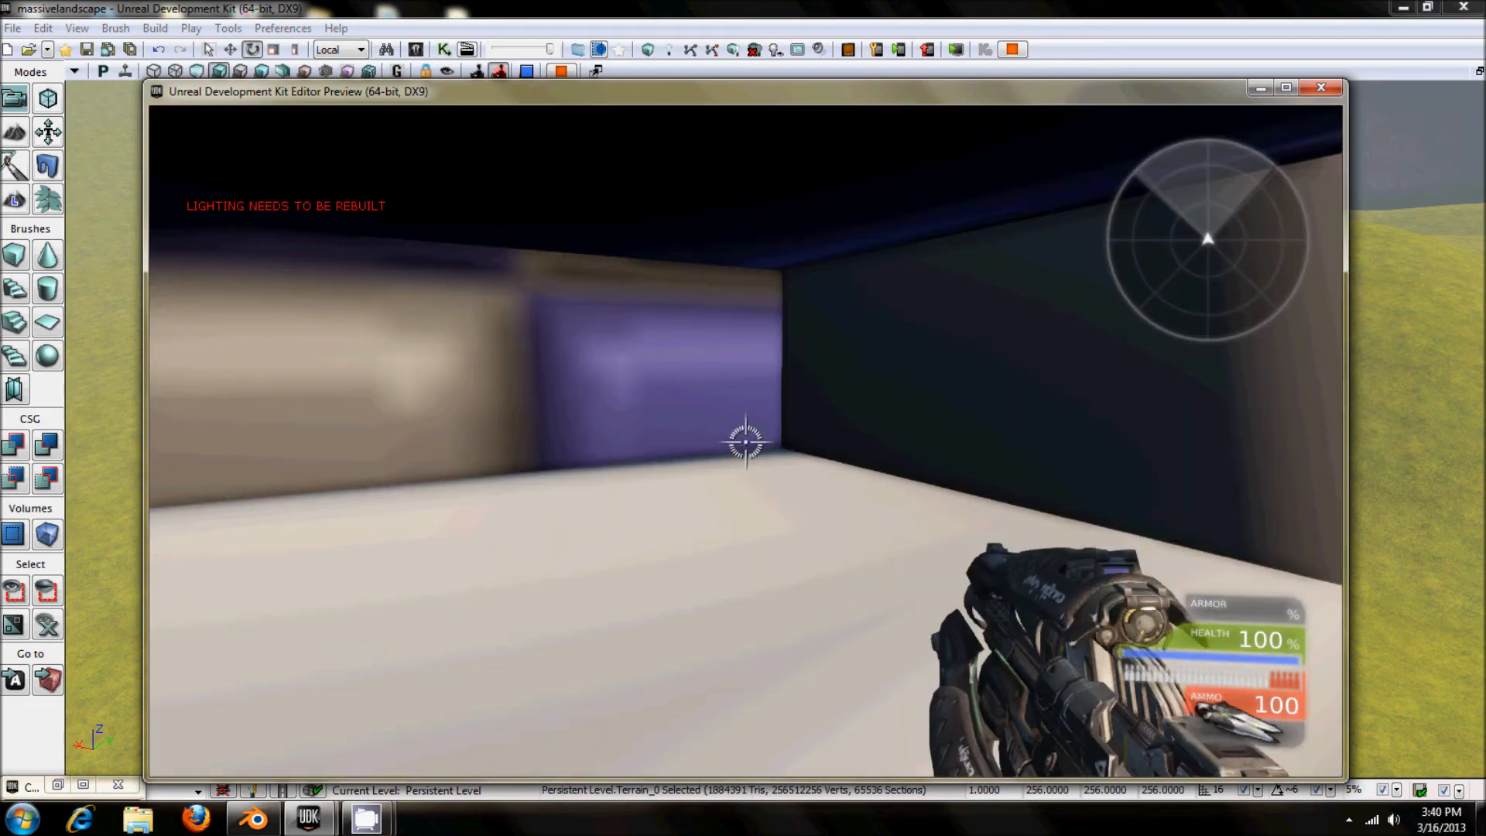
{"action": "key", "text": "w"}
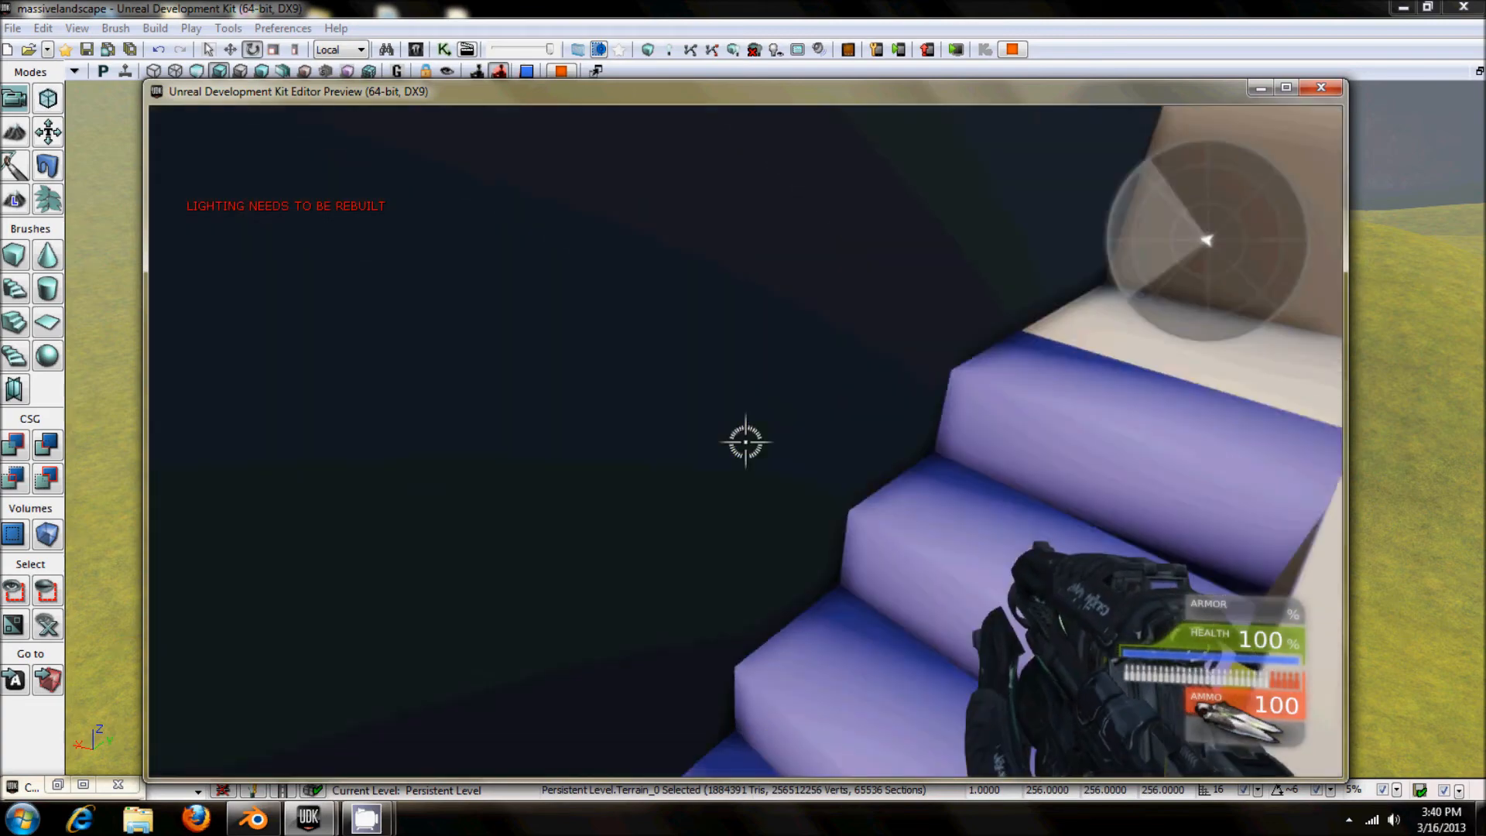
{"action": "key", "text": "w"}
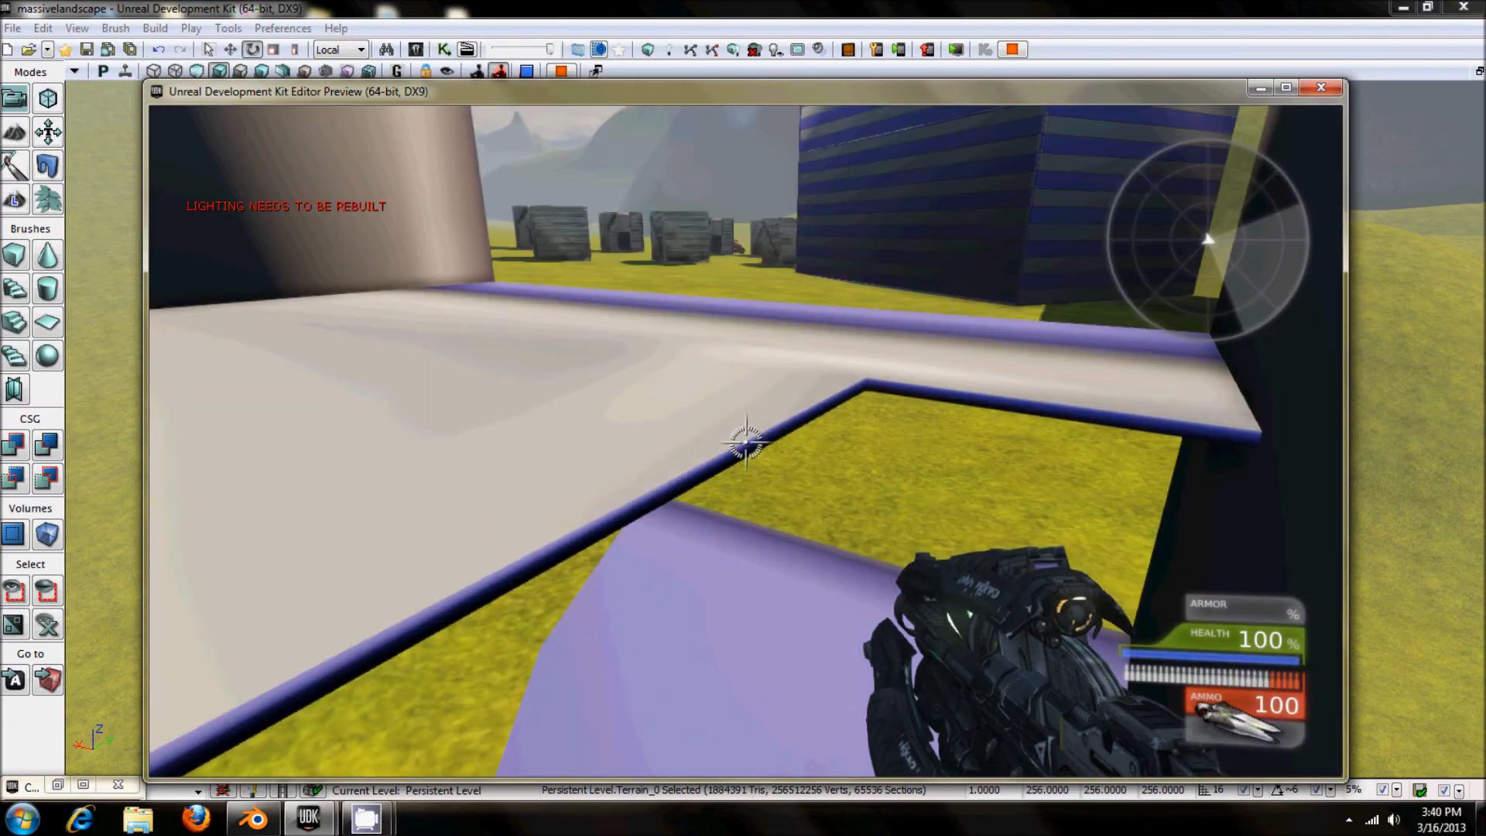
Leave the upper floor and examine the building's open front from the ground outside.
{"action": "key", "text": "w"}
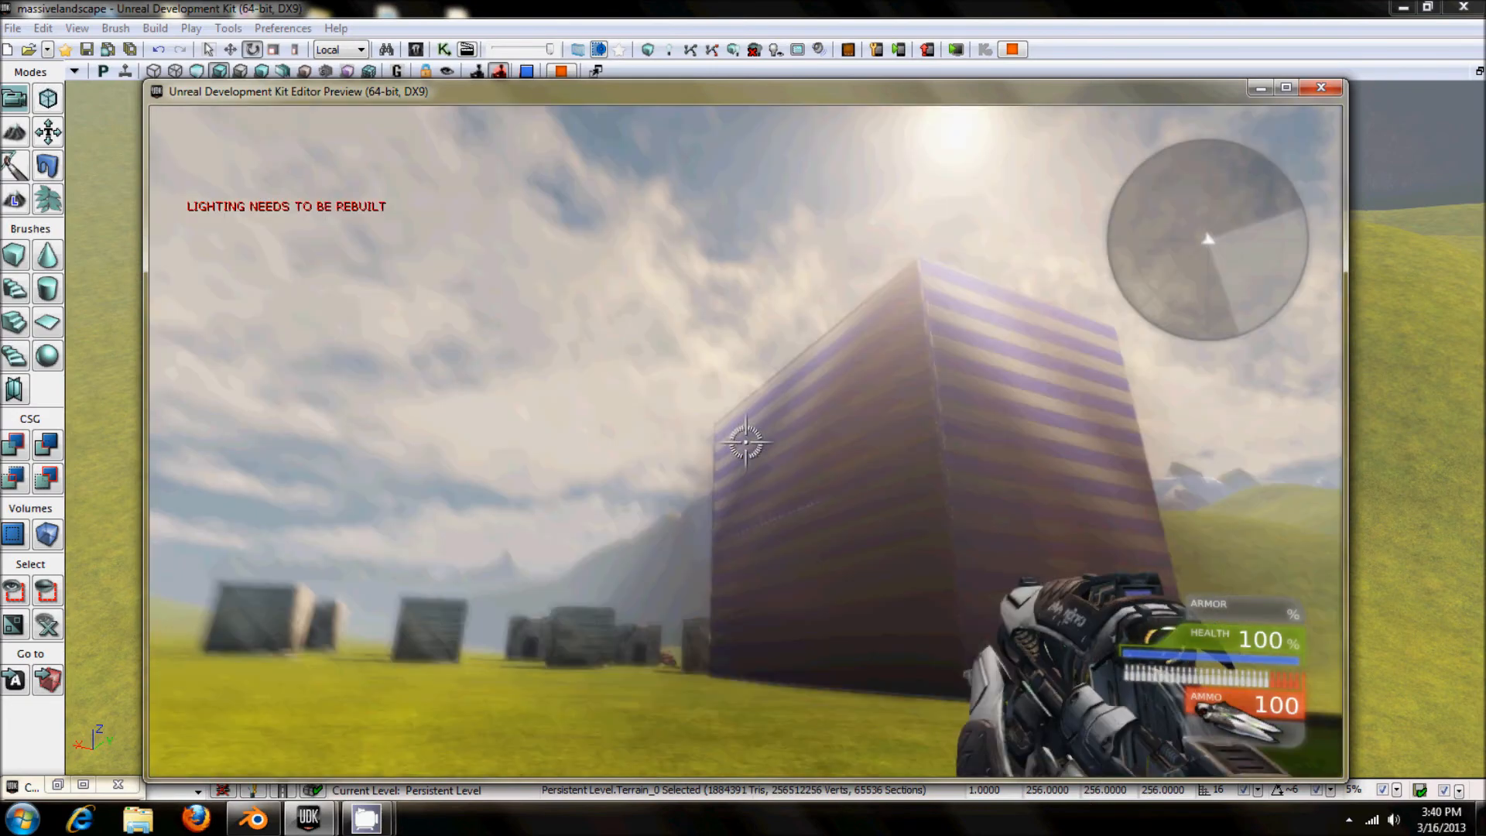
{"action": "key", "text": "s"}
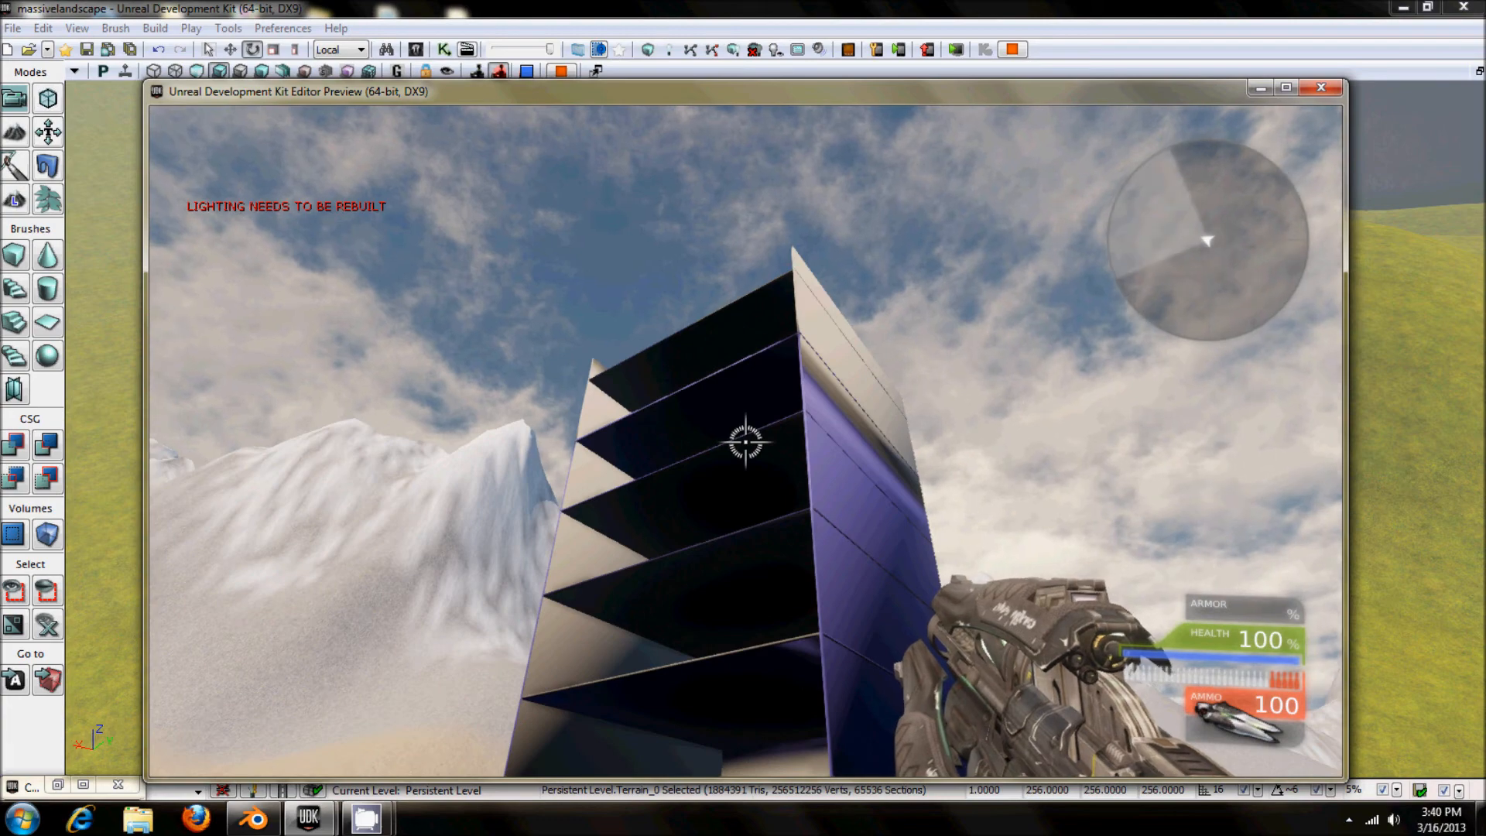
{"action": "key", "text": "s"}
{"action": "key", "text": "w"}
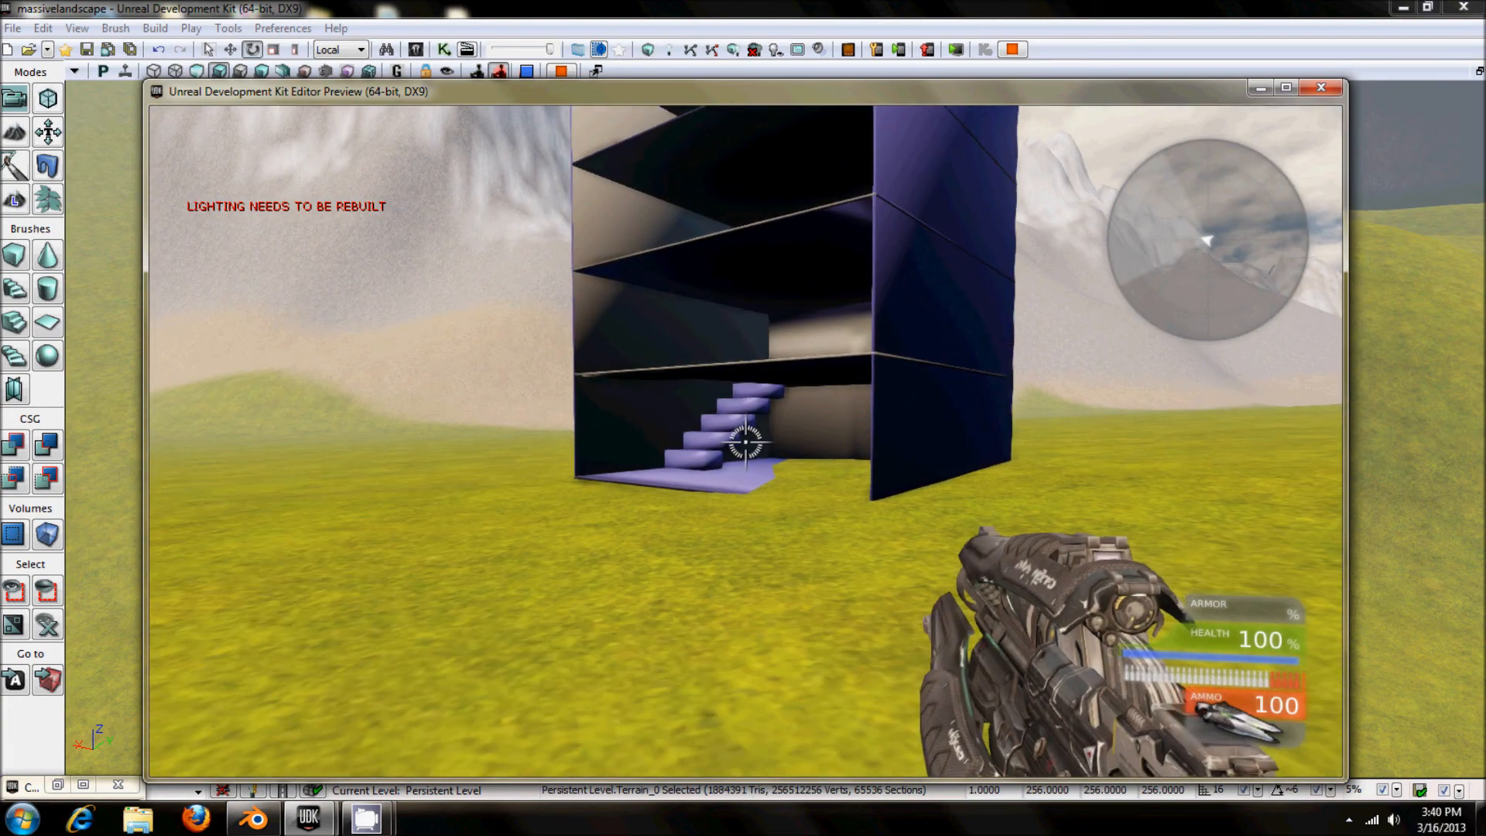
{"action": "key", "text": "a"}
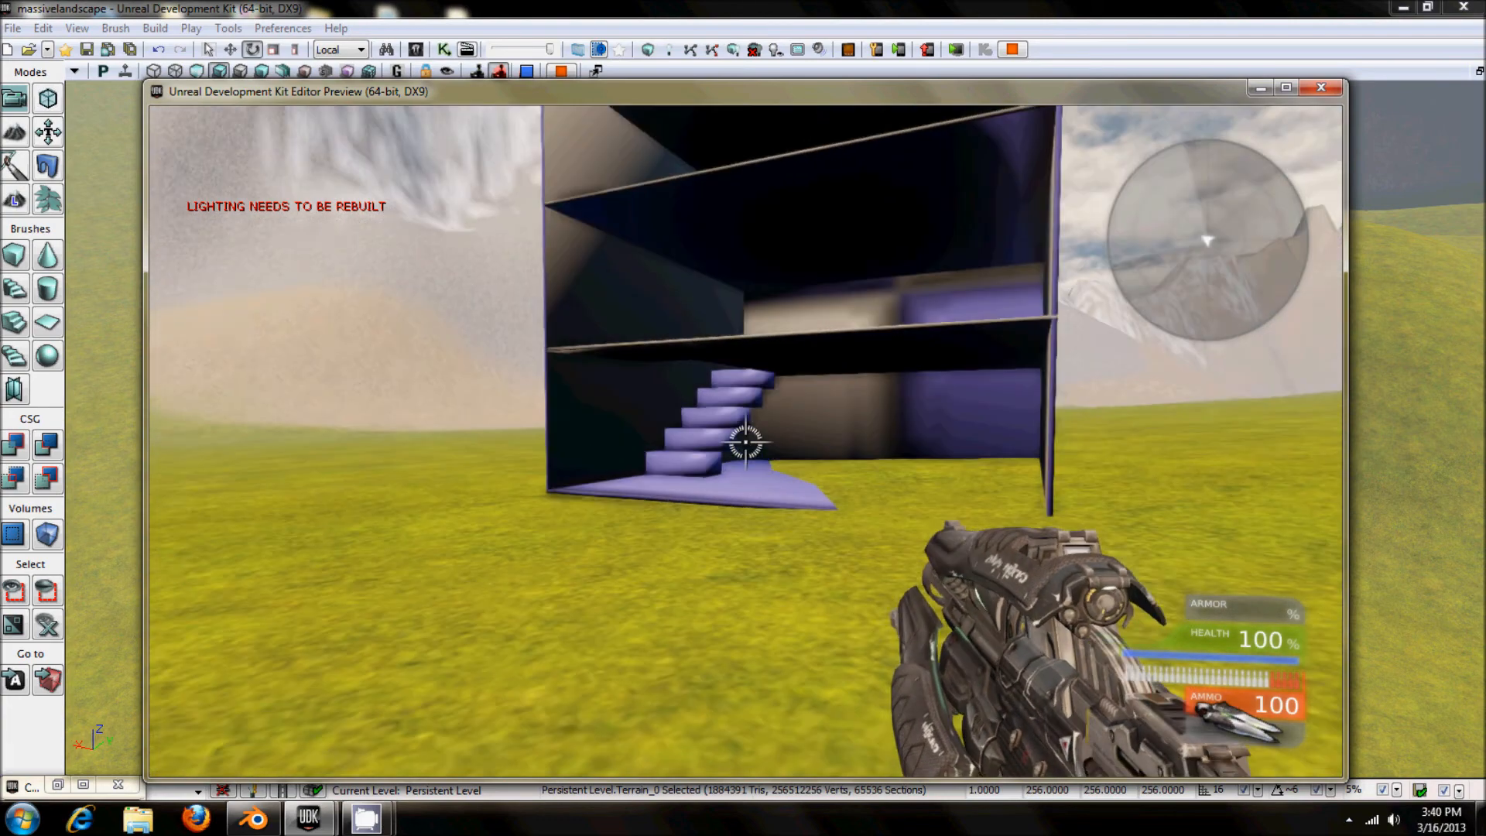
{"action": "key", "text": "w"}
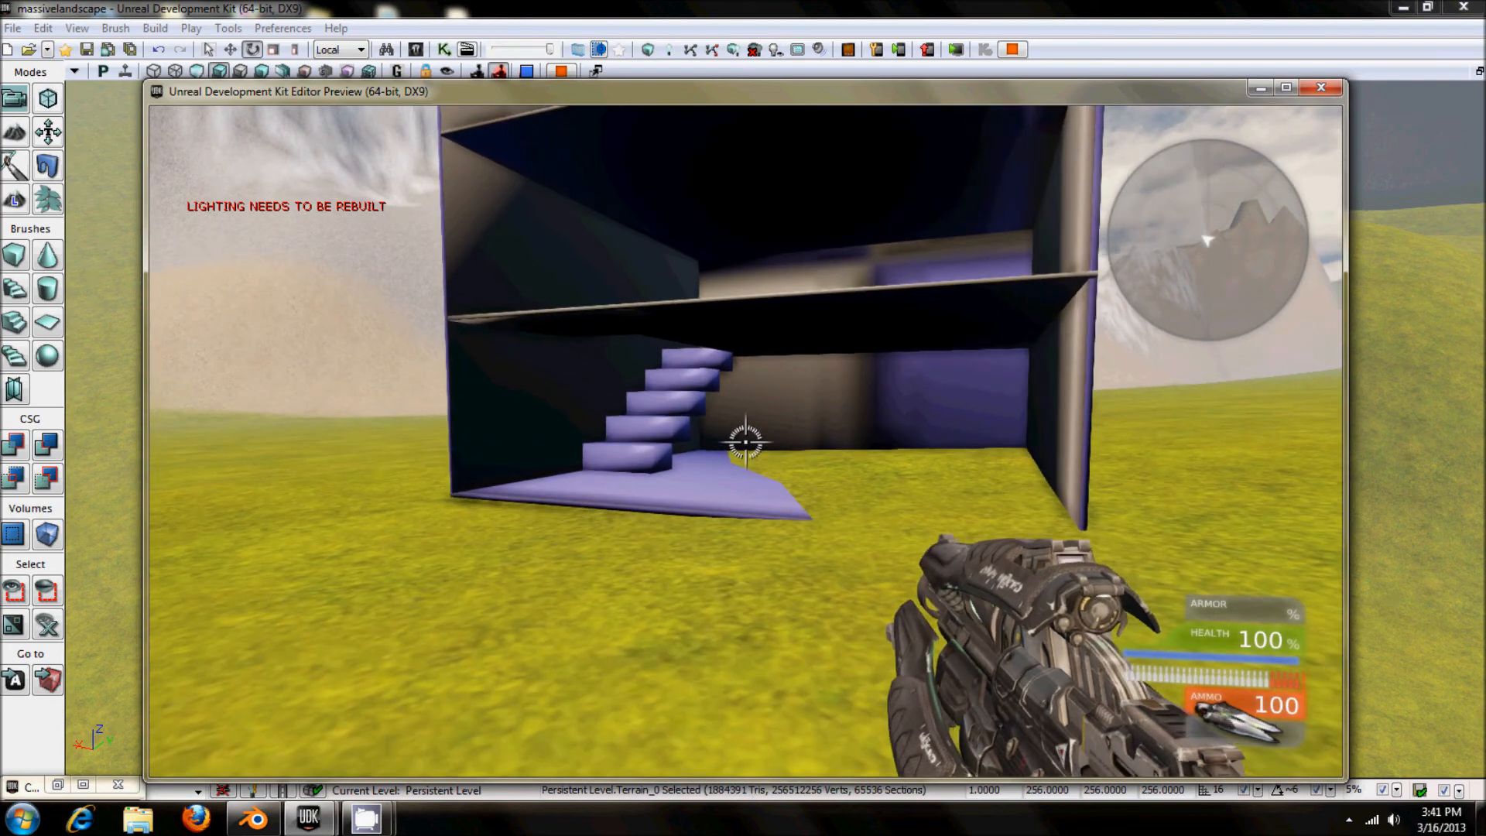
{"action": "key", "text": "w"}
{"action": "key", "text": "w"}
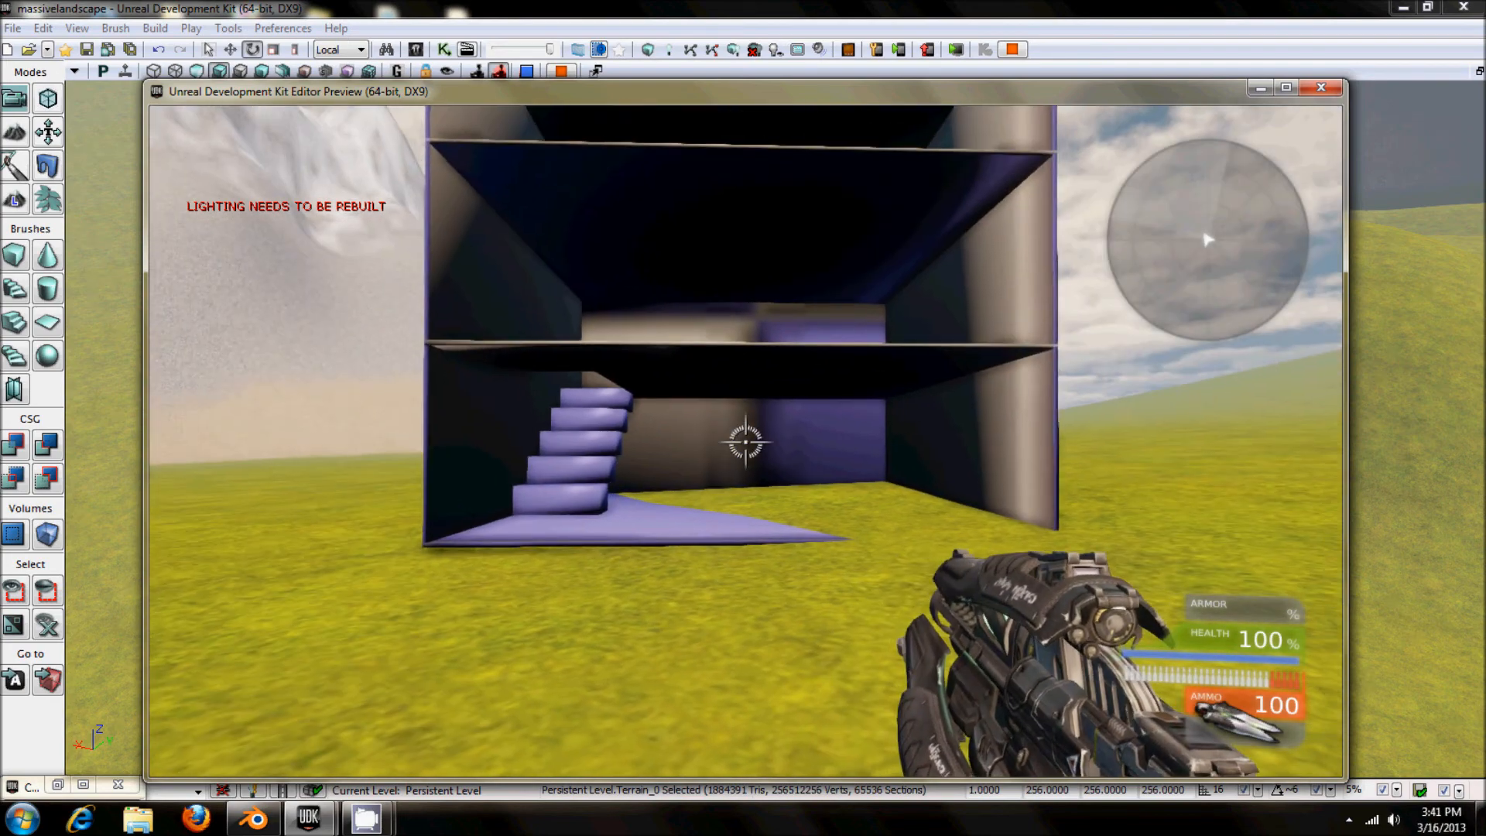
Walk through the ground floor beside the stairs again and back out to view the upper stories.
{"action": "key", "text": "w"}
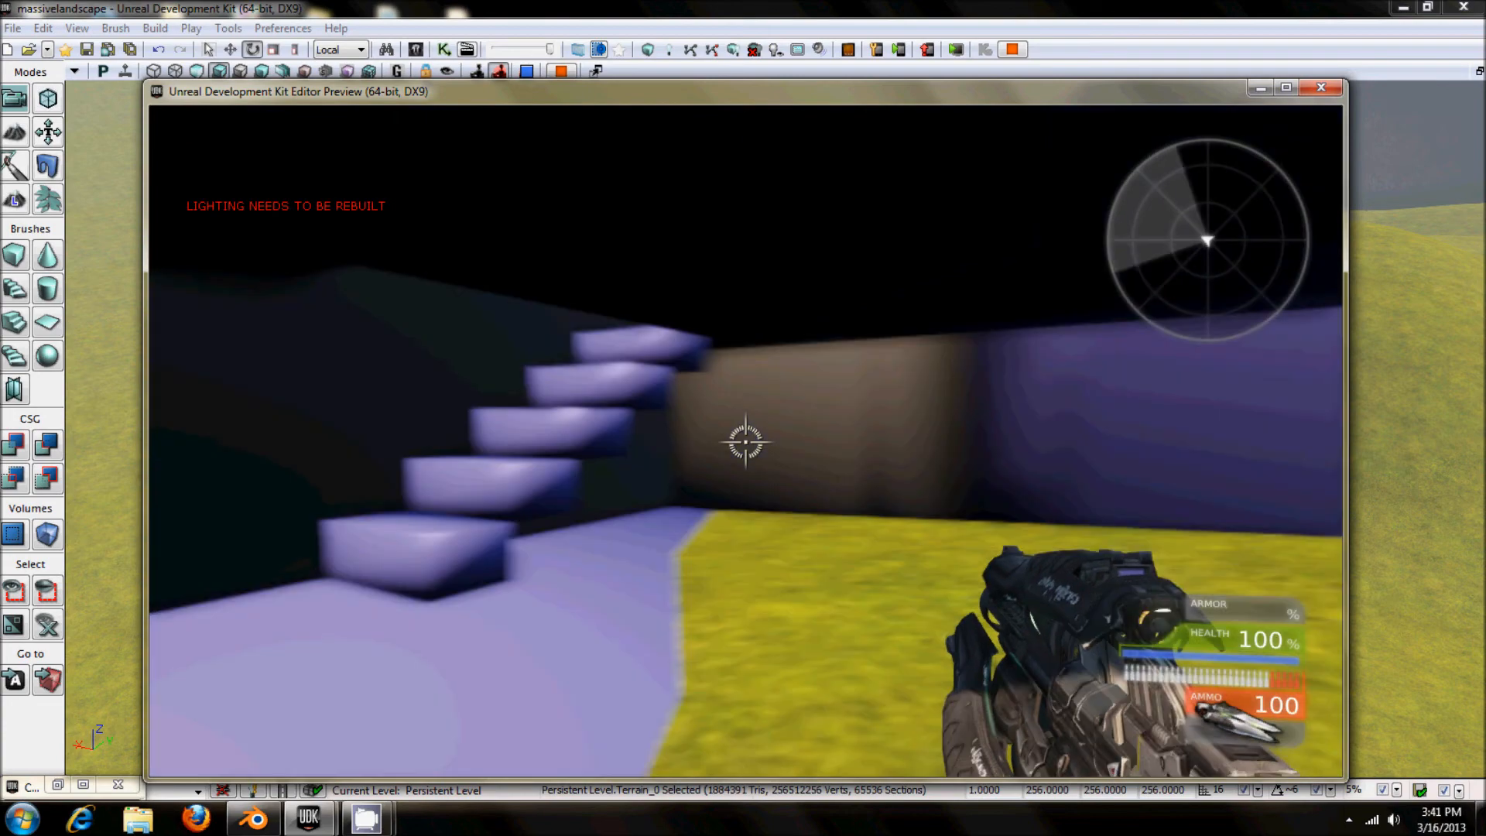
{"action": "key", "text": "w"}
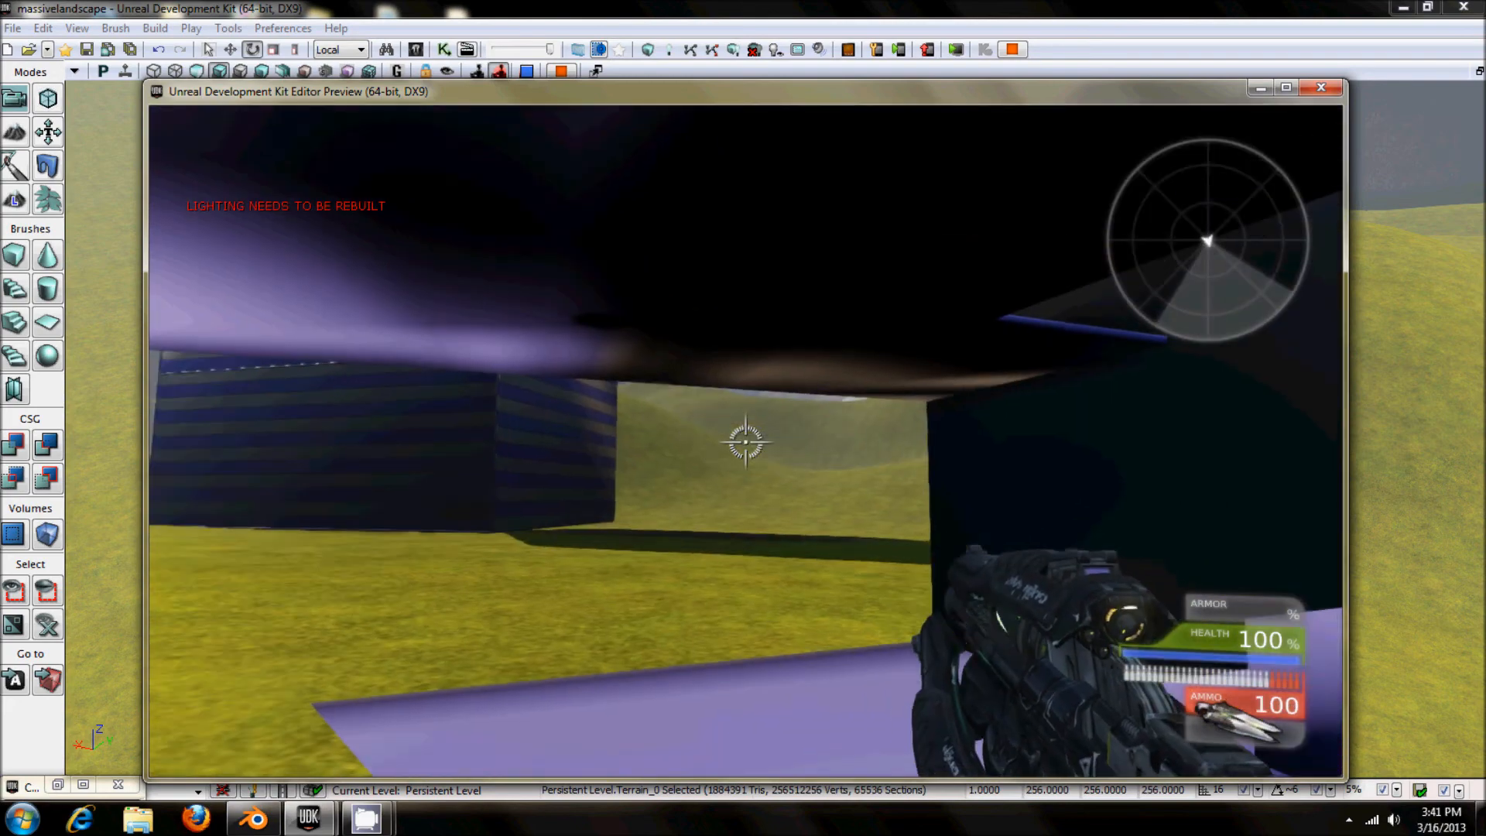
{"action": "key", "text": "w"}
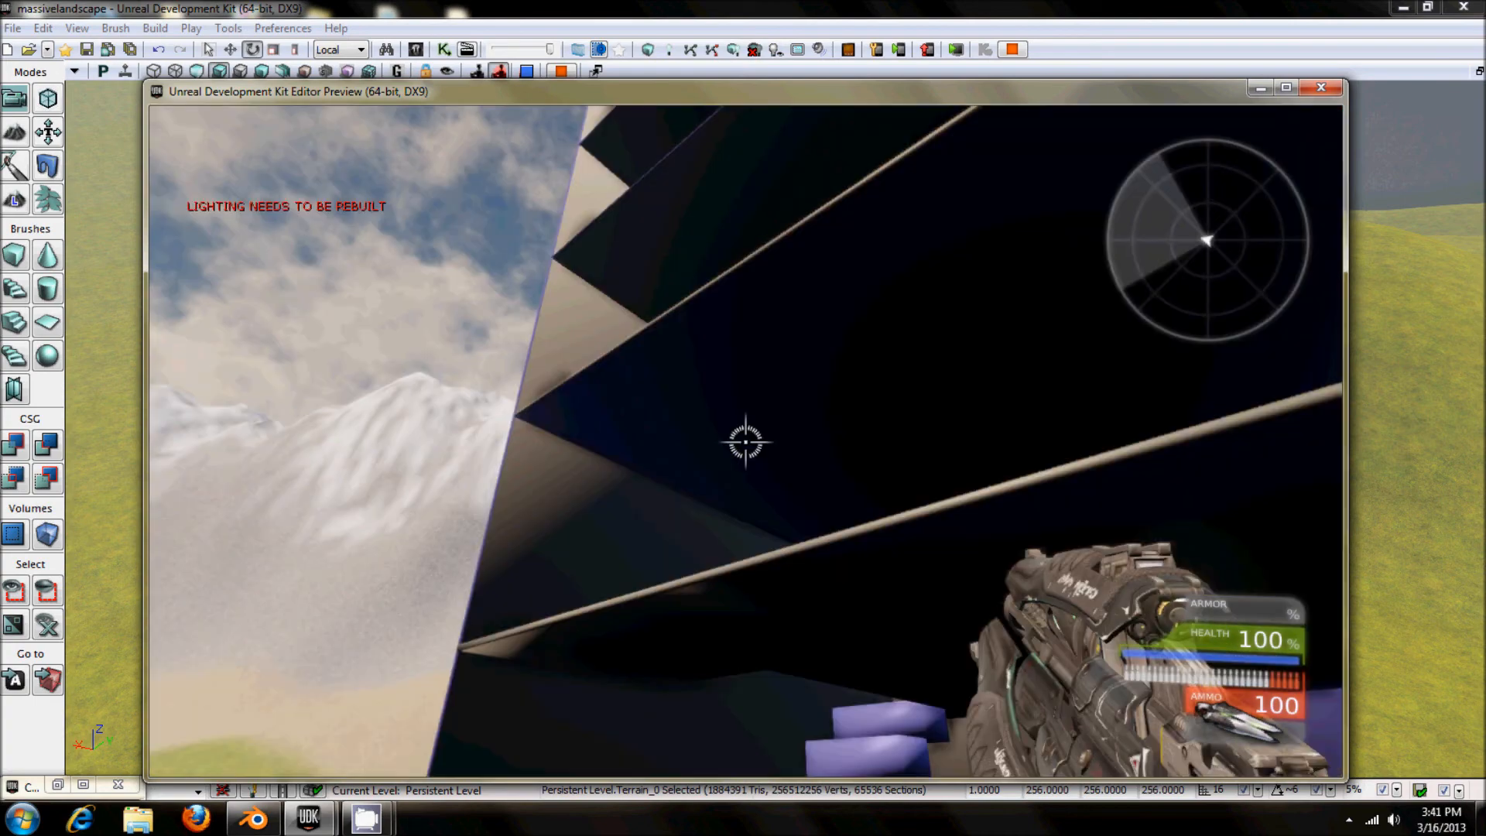
{"action": "key", "text": "s"}
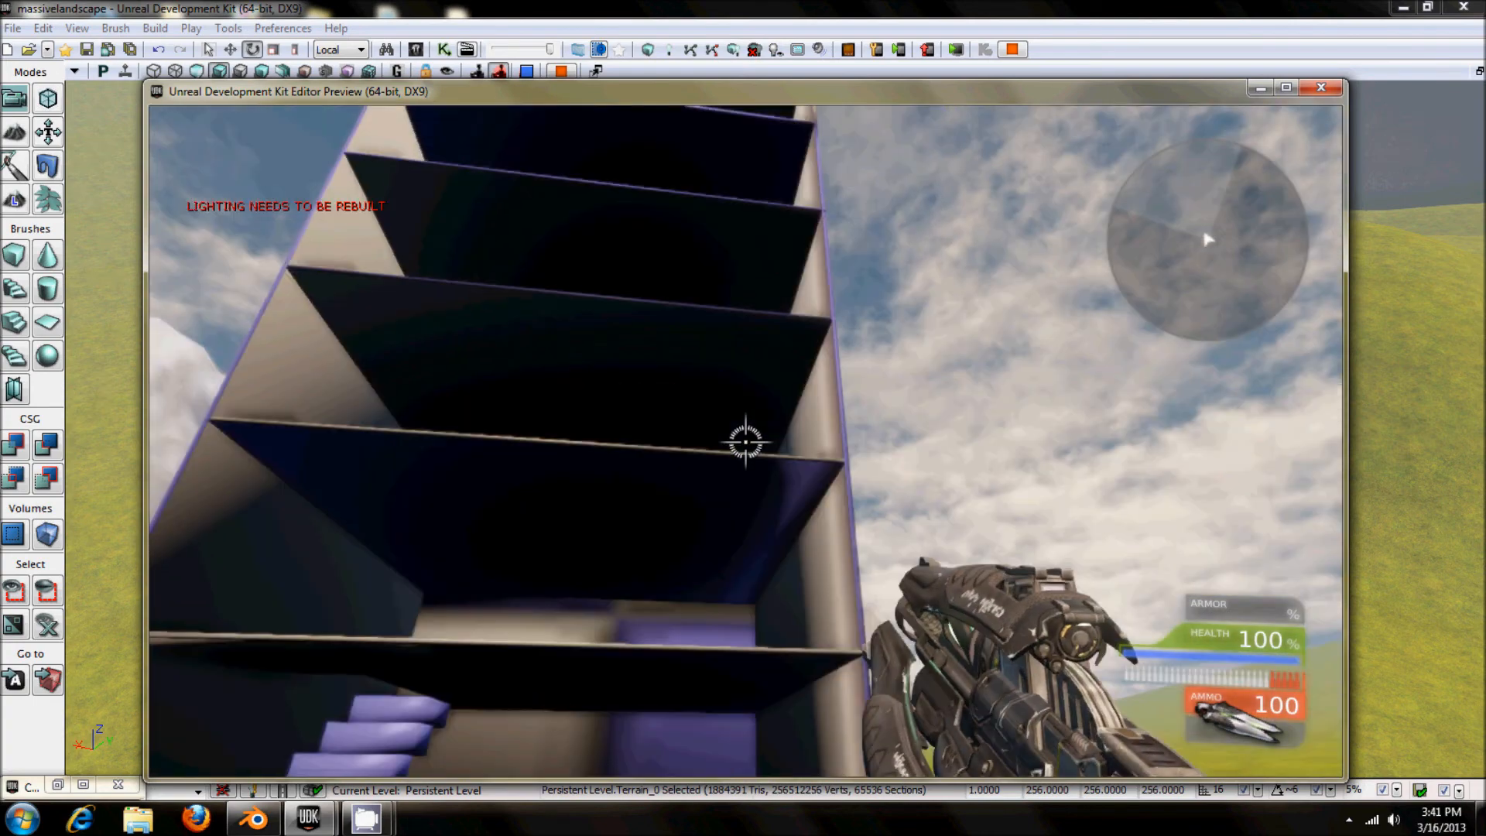
{"action": "key", "text": "s"}
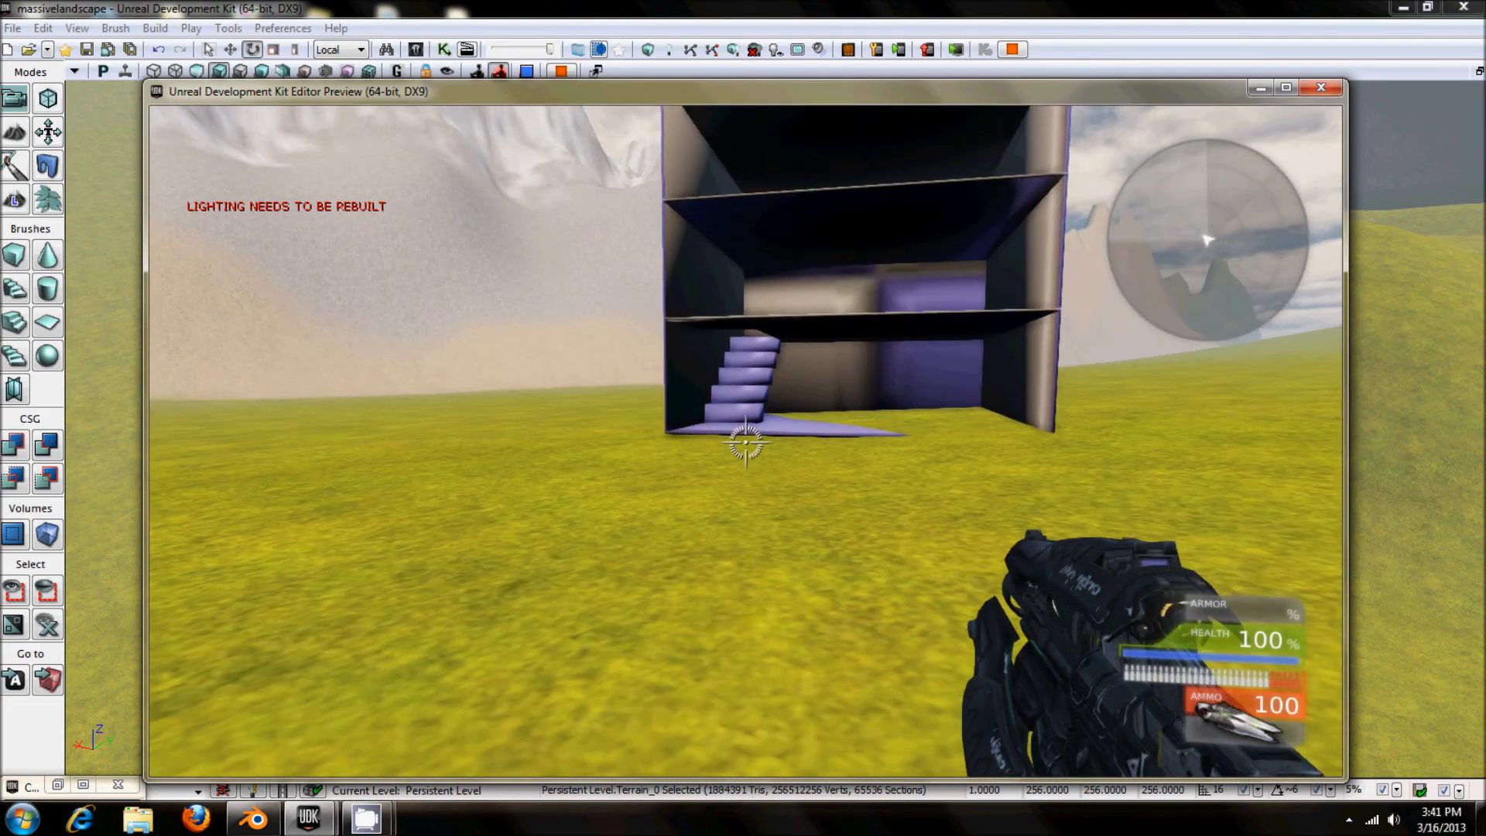
Approach the building's open front once more, back away from it and end the play session.
{"action": "key", "text": "w"}
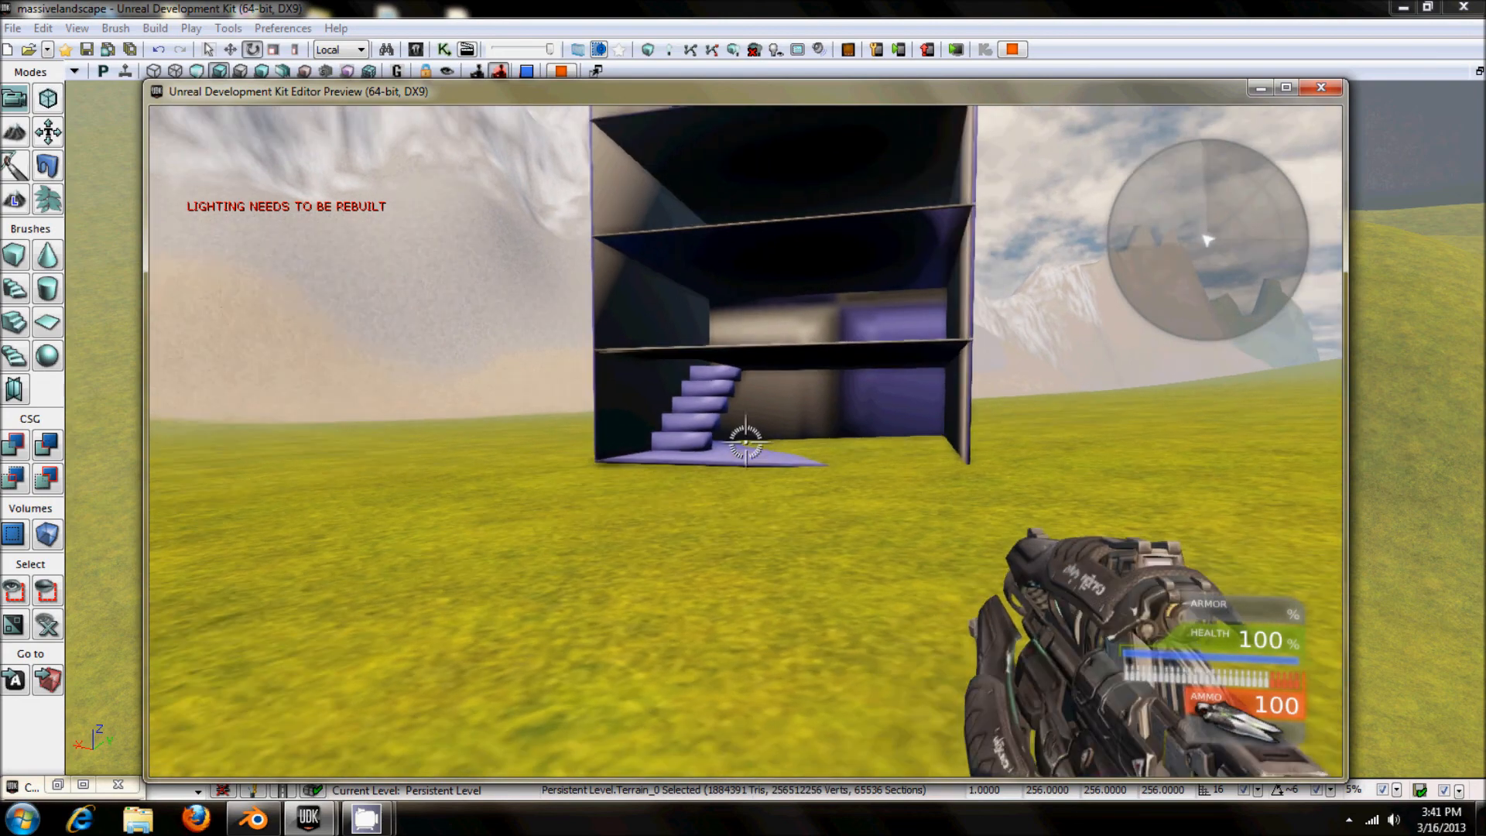
{"action": "key", "text": "w"}
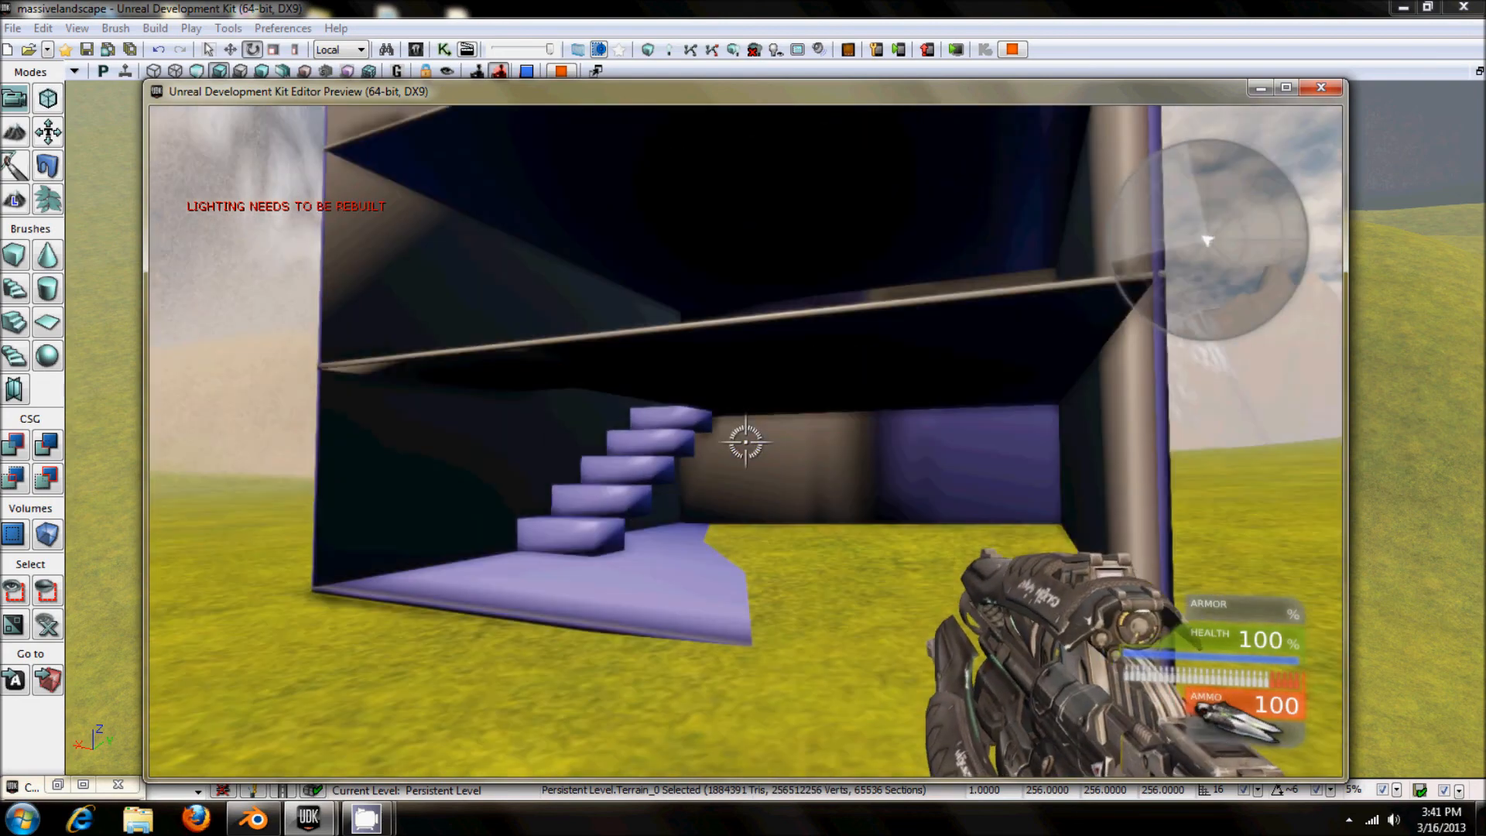
{"action": "key", "text": "s"}
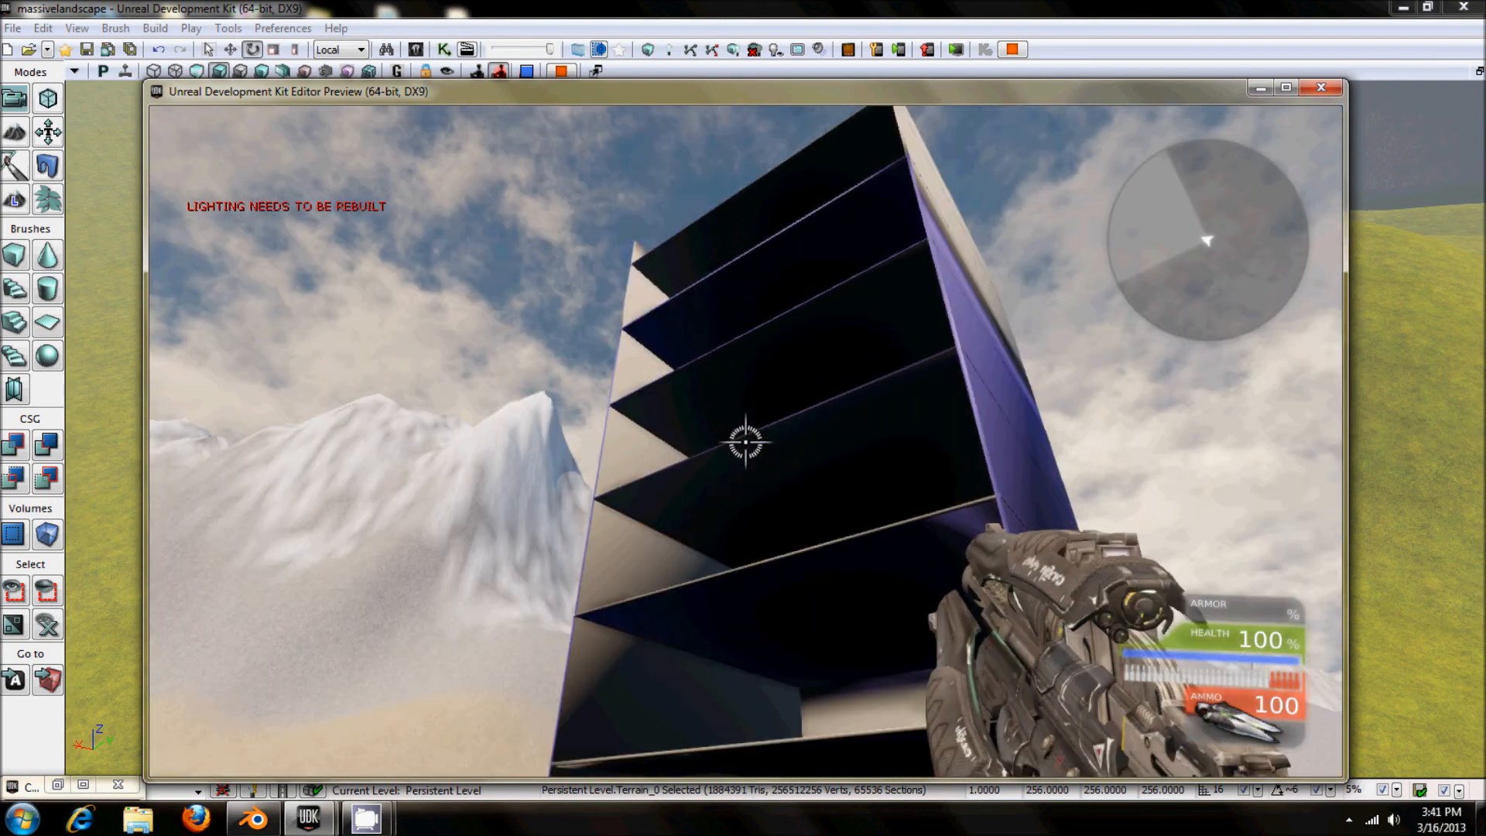
{"action": "key", "text": "s"}
{"action": "key", "text": "s"}
{"action": "key", "text": "Escape"}
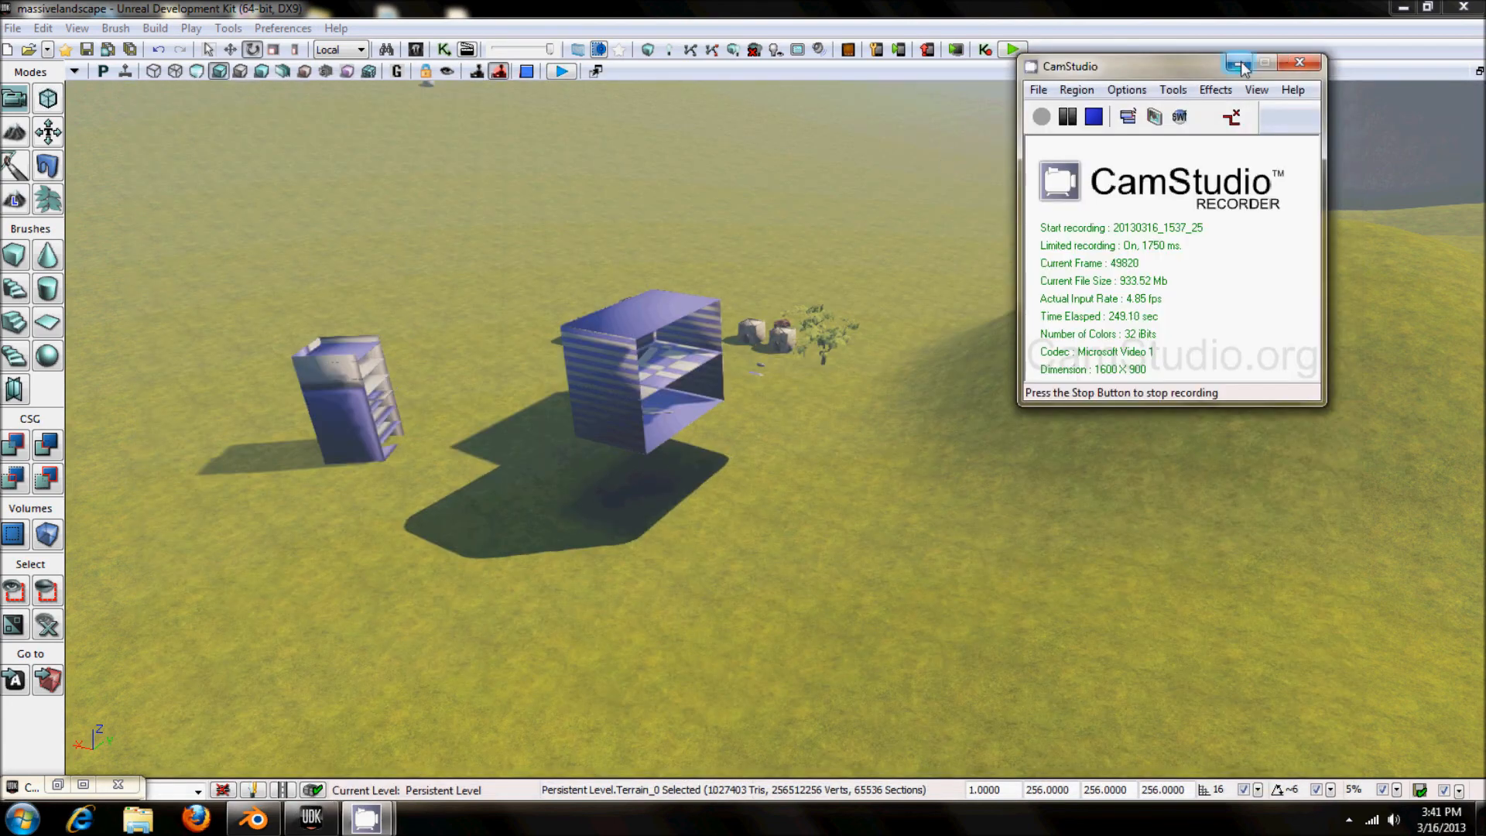
View the entire mountain-ringed landscape from afar and minimize the level editor.
{"action": "left_click", "coordinate": [1238, 64]}
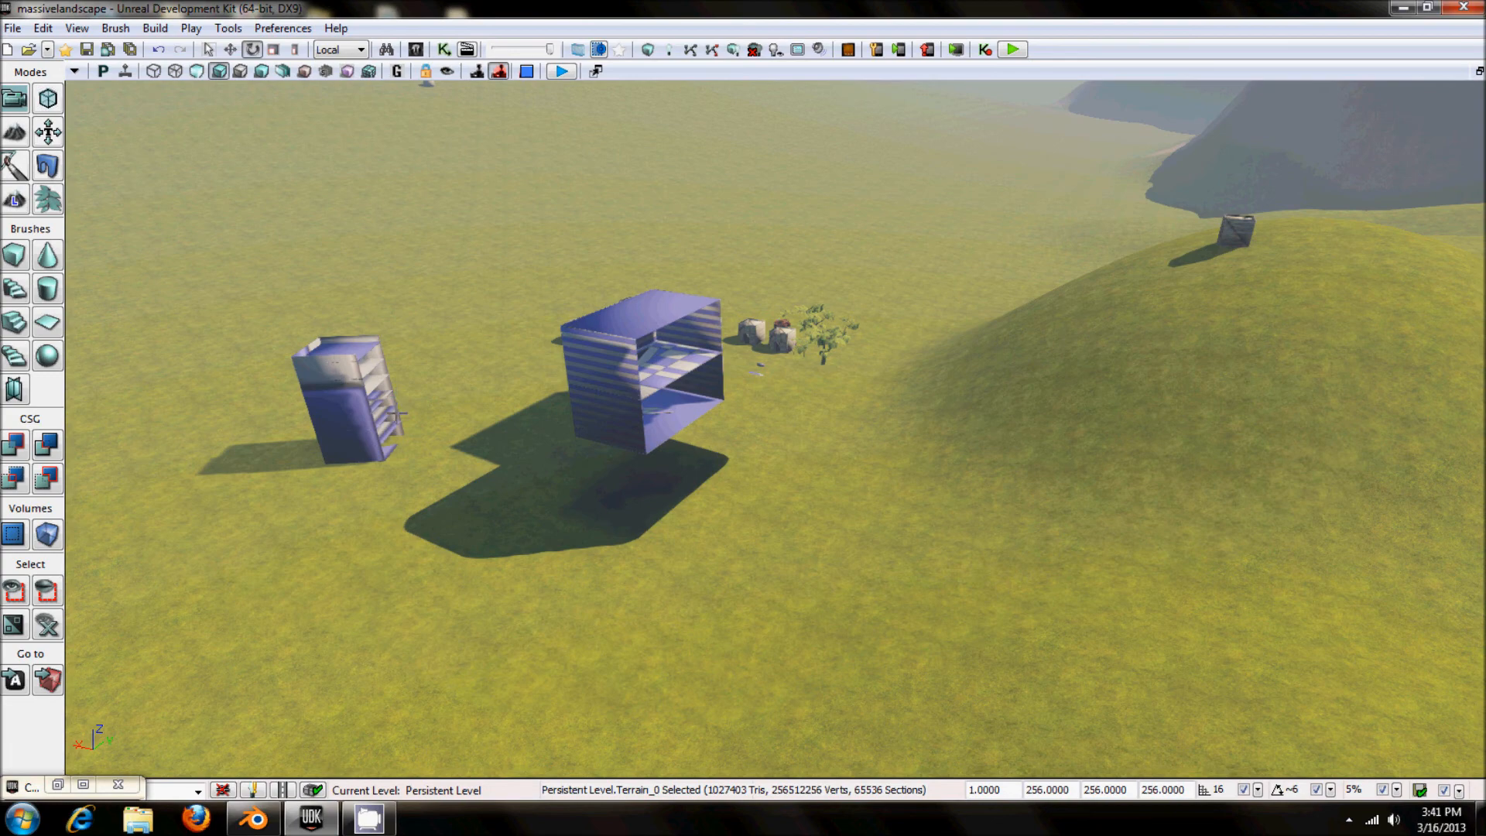
{"action": "scroll", "coordinate": [494, 333], "scroll_direction": "down", "scroll_amount": 10}
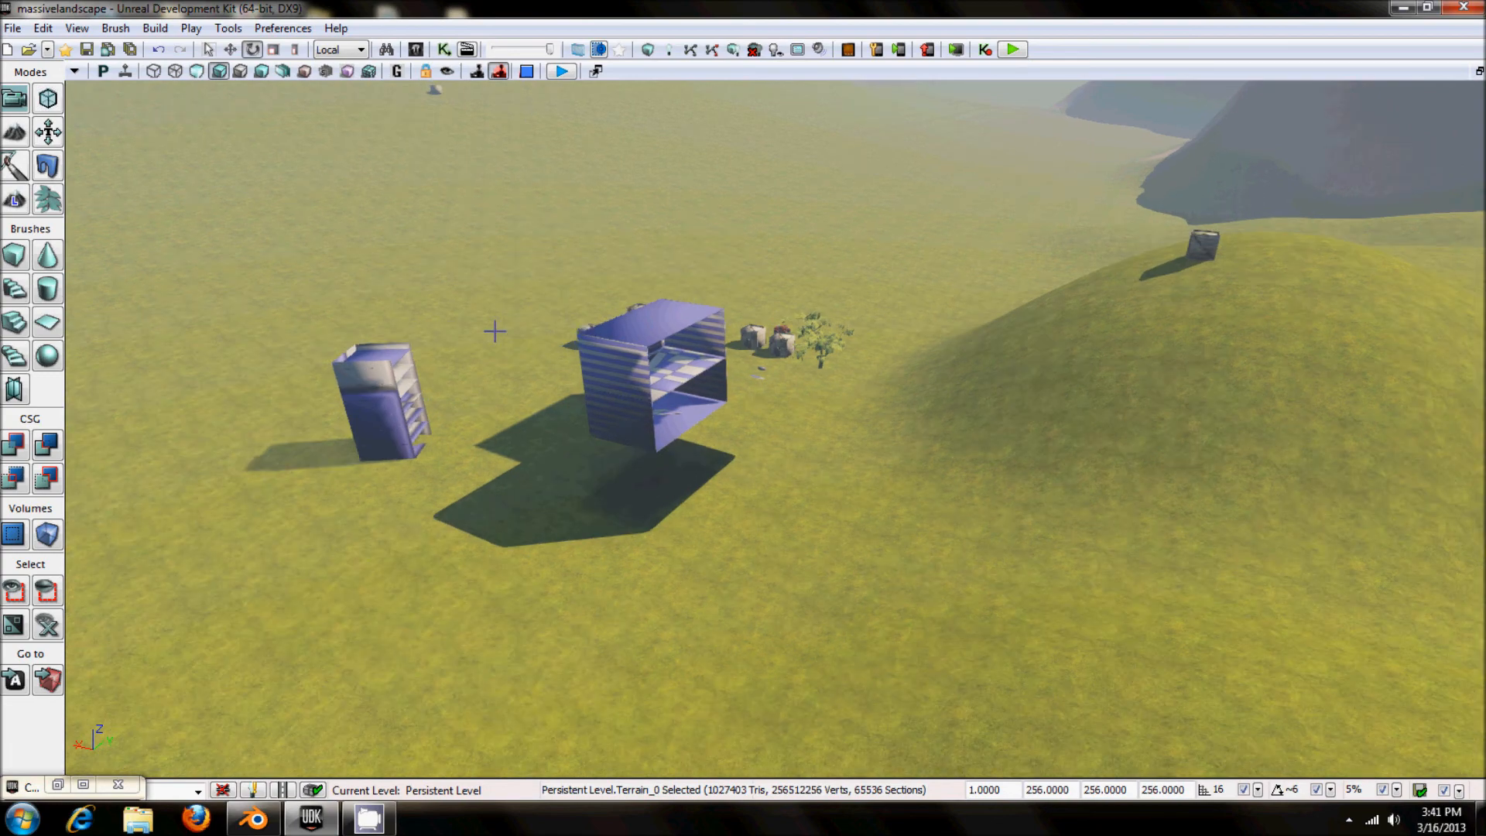
{"action": "scroll", "coordinate": [489, 333], "scroll_direction": "down", "scroll_amount": 10}
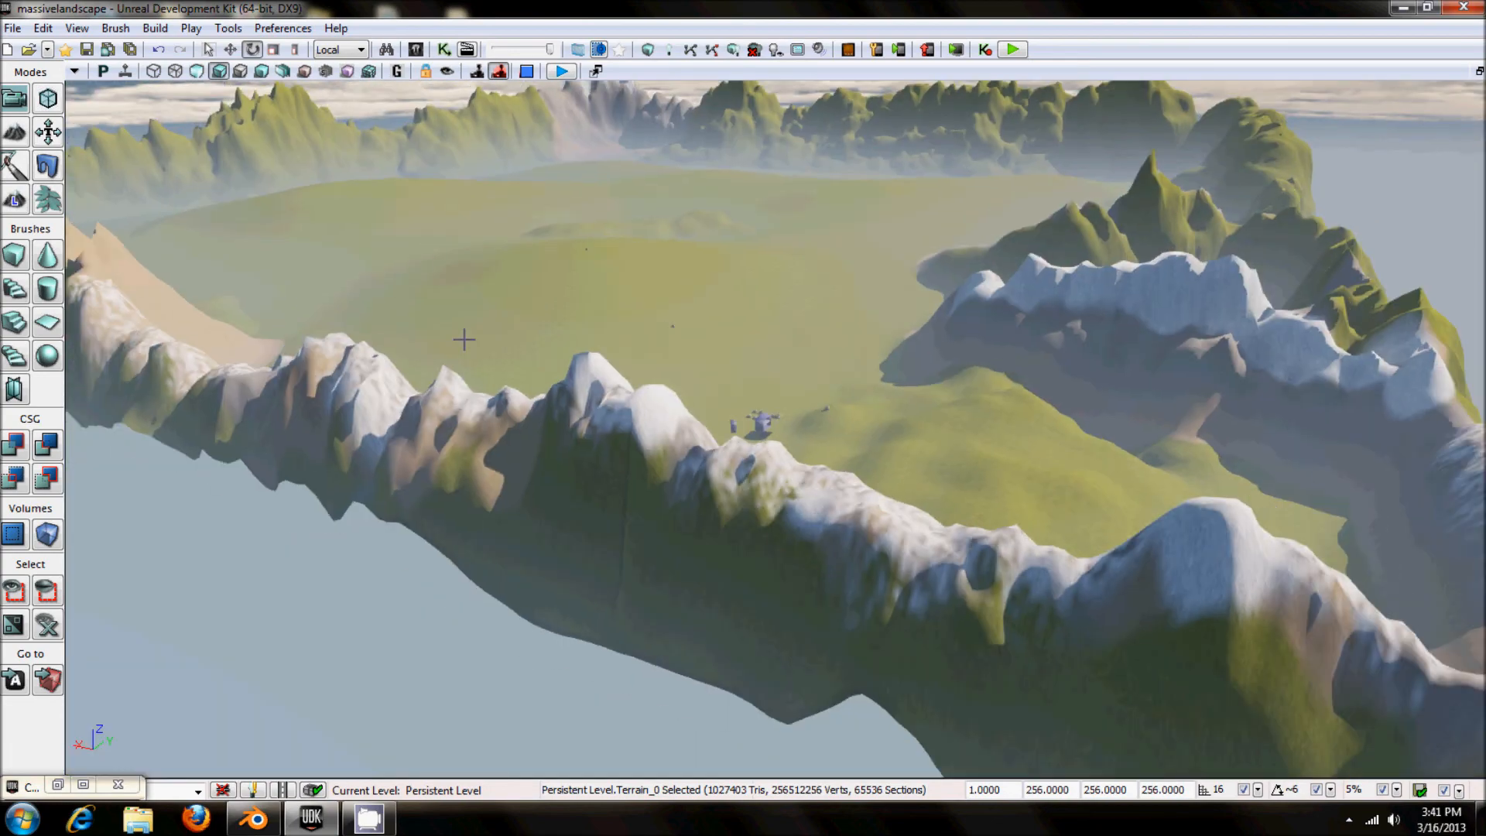
{"action": "mouse_move", "coordinate": [385, 362]}
{"action": "right_mouse_down"}
{"action": "mouse_move", "coordinate": [378, 327]}
{"action": "mouse_move", "coordinate": [365, 342]}
{"action": "right_mouse_up"}
{"action": "scroll", "coordinate": [365, 341], "scroll_direction": "down", "scroll_amount": 5}
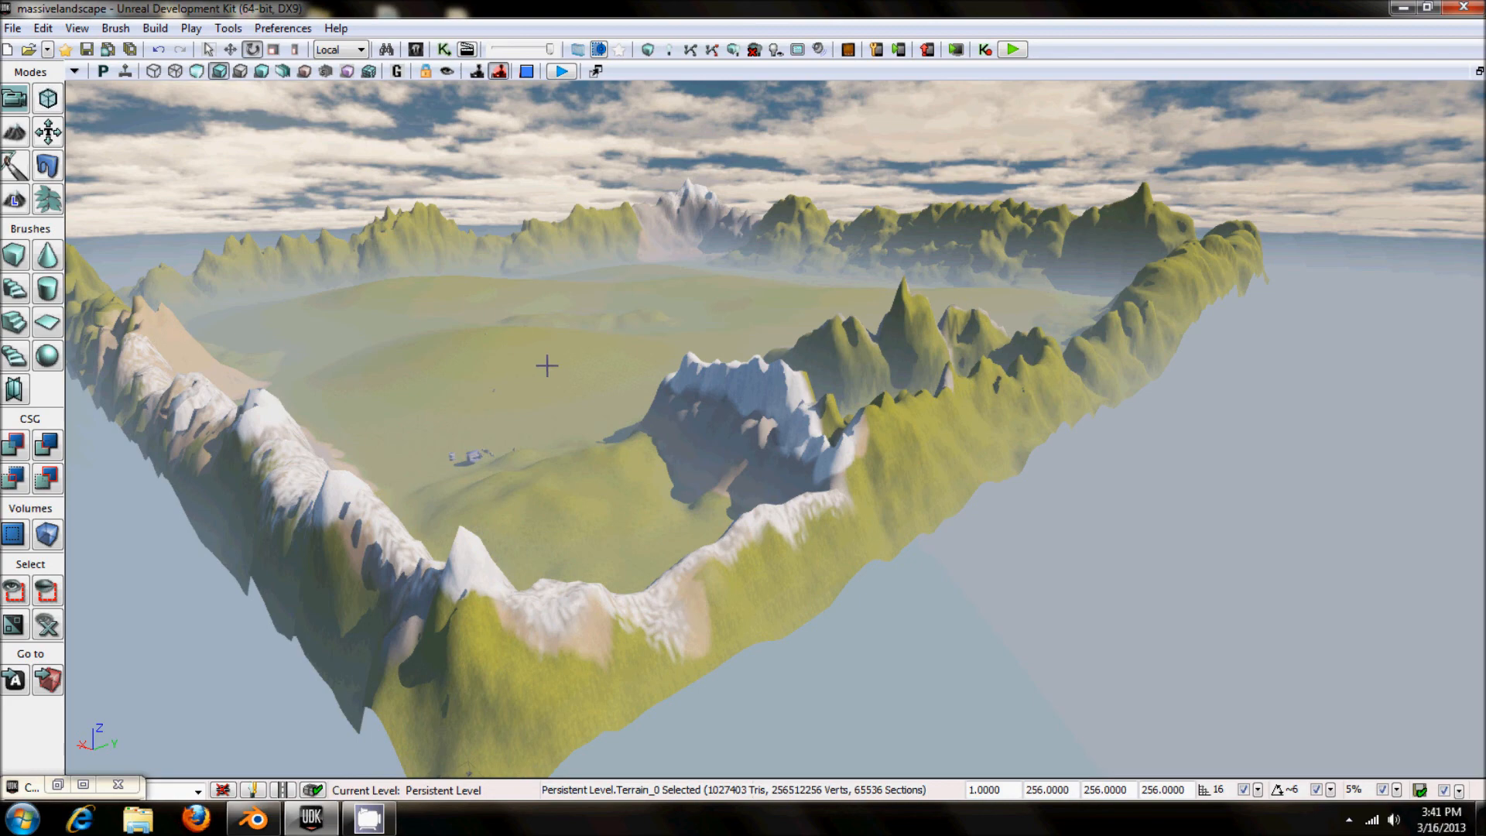
{"action": "left_click", "coordinate": [1401, 8]}
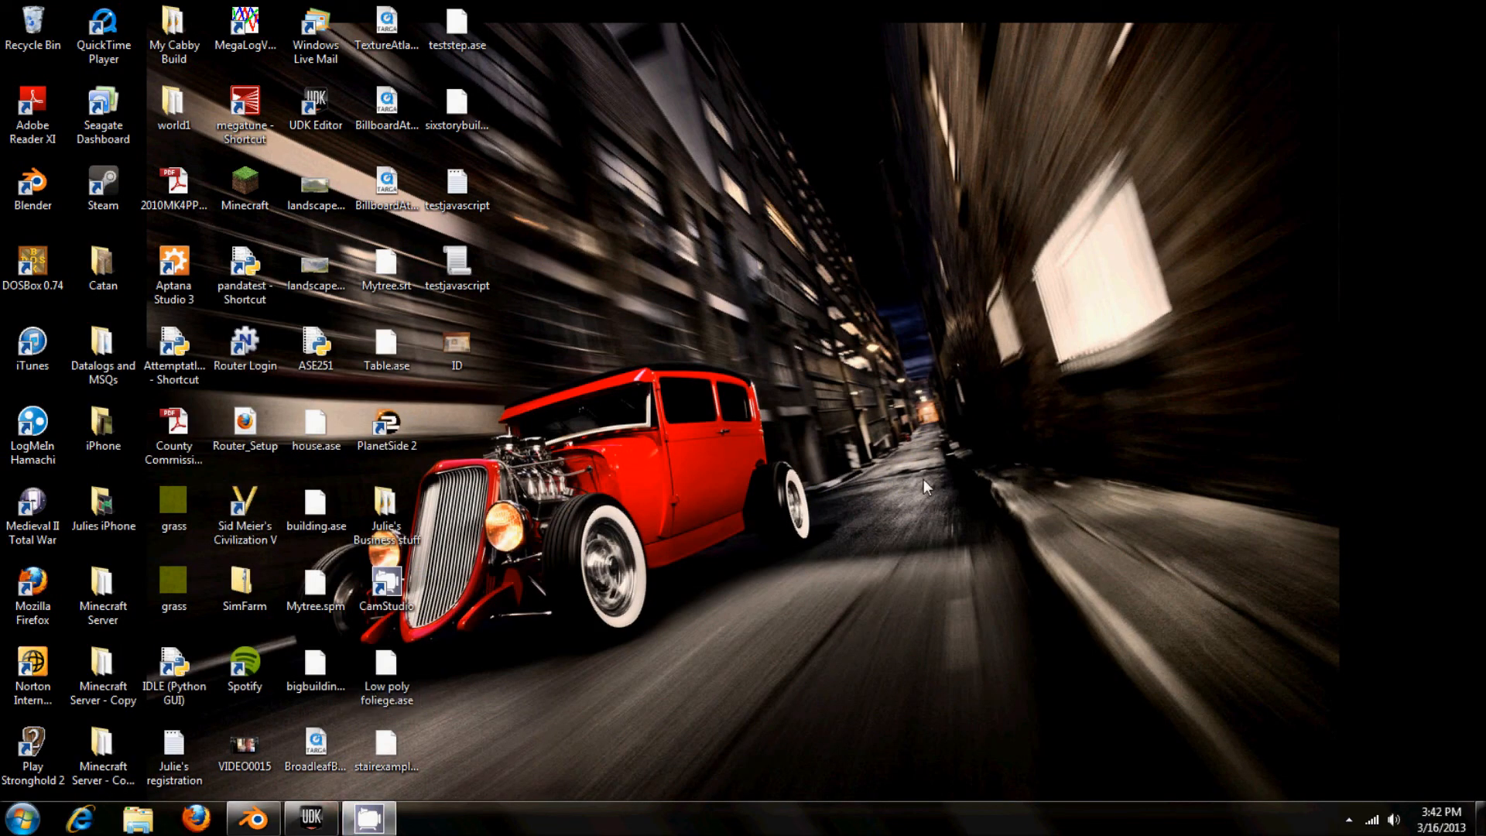
{"action": "right_click", "coordinate": [387, 825]}
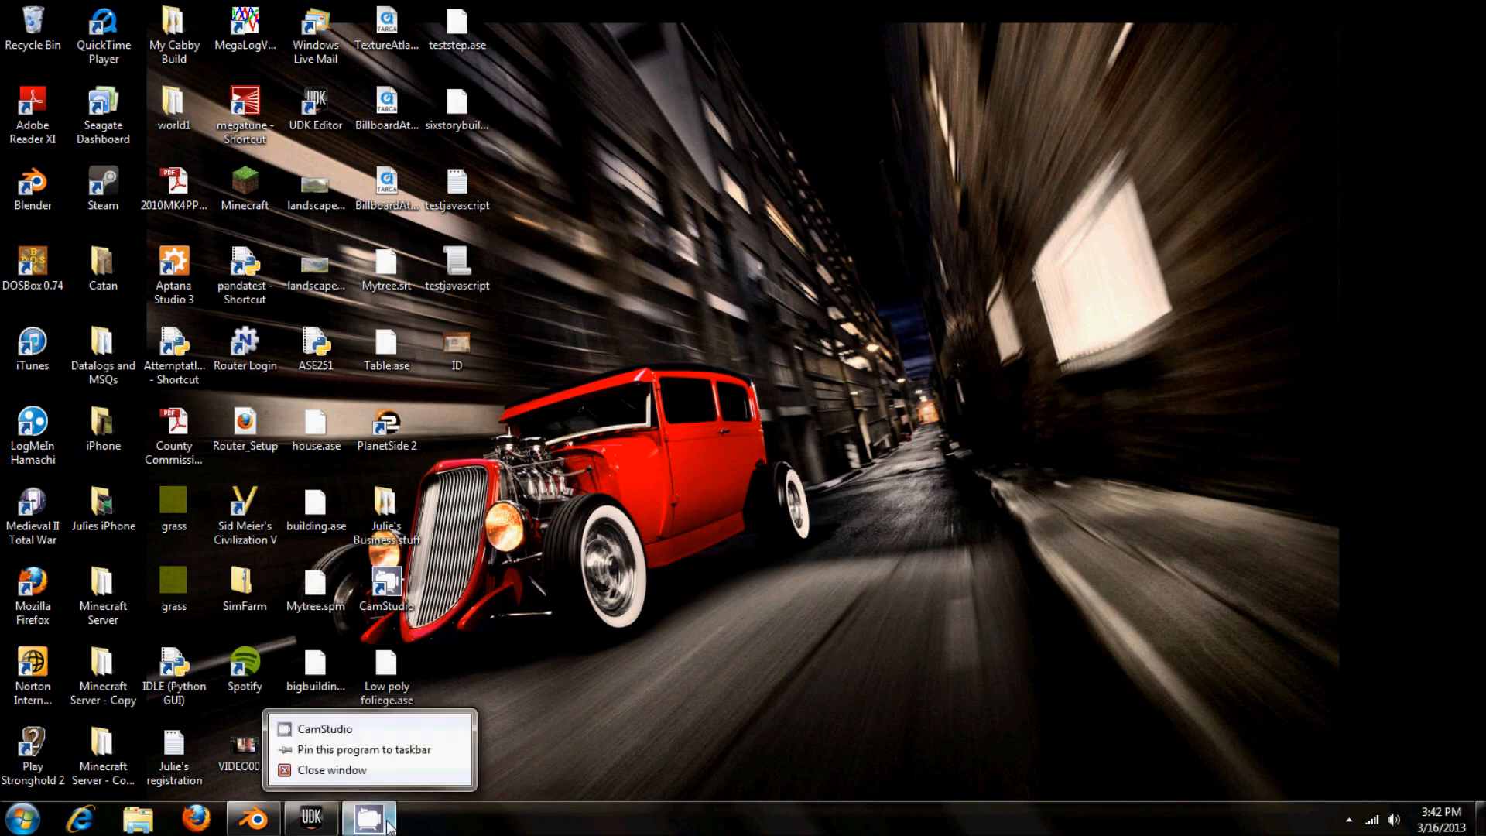
{"action": "left_click", "coordinate": [662, 623]}
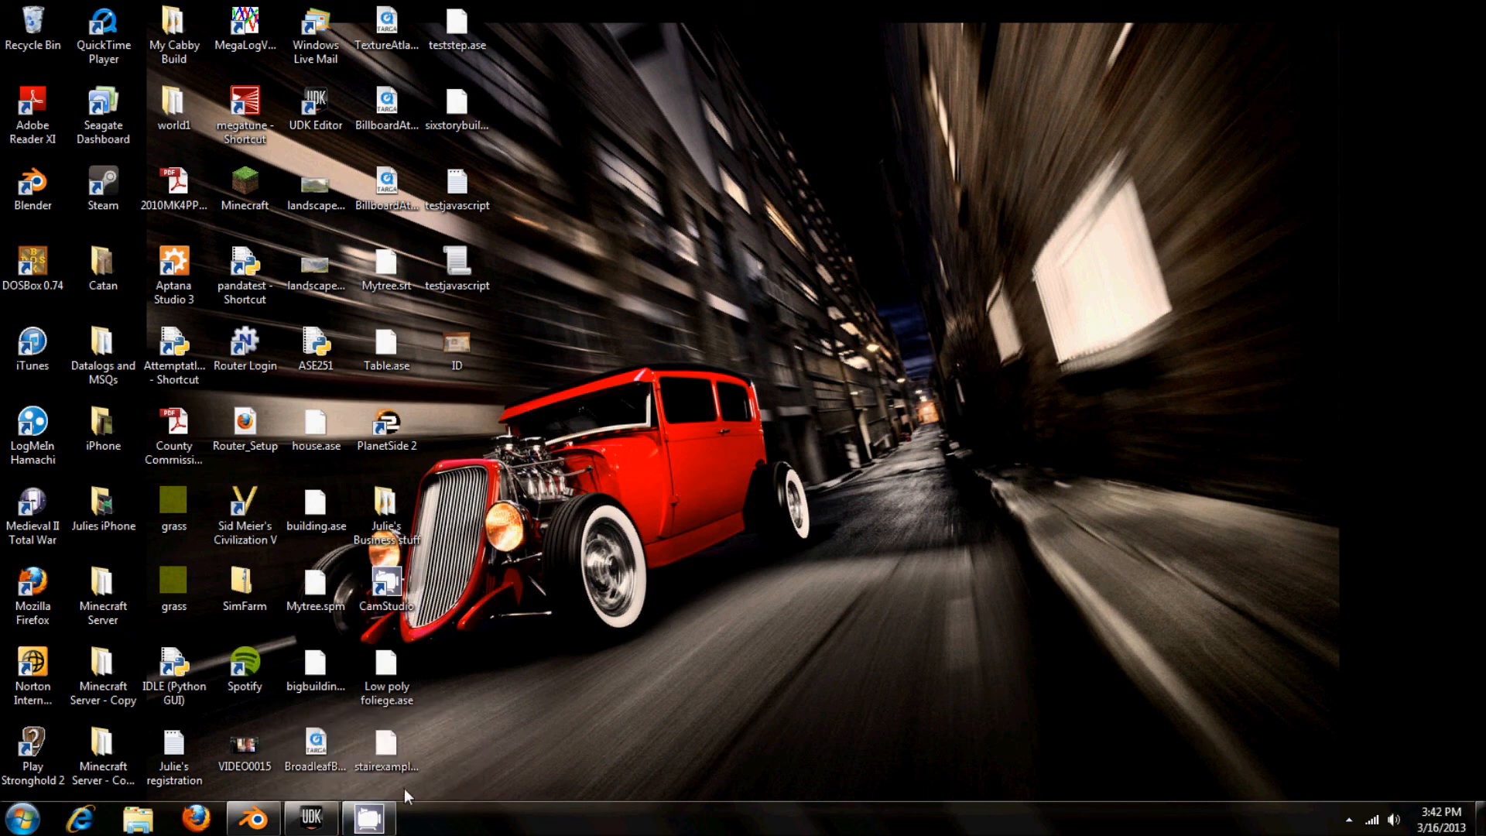
{"action": "left_click", "coordinate": [1350, 822]}
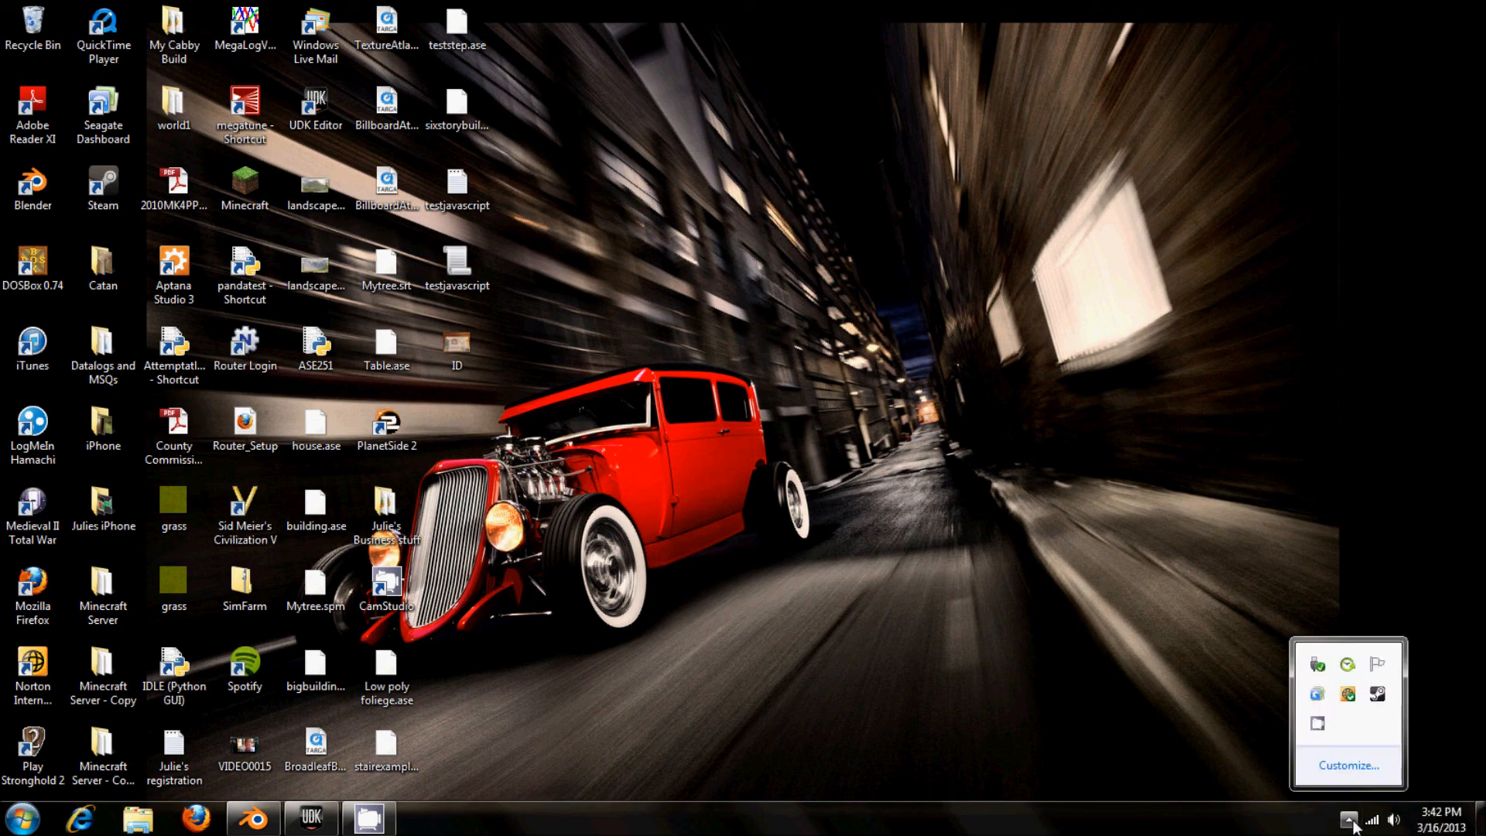
{"action": "right_click", "coordinate": [1319, 729]}
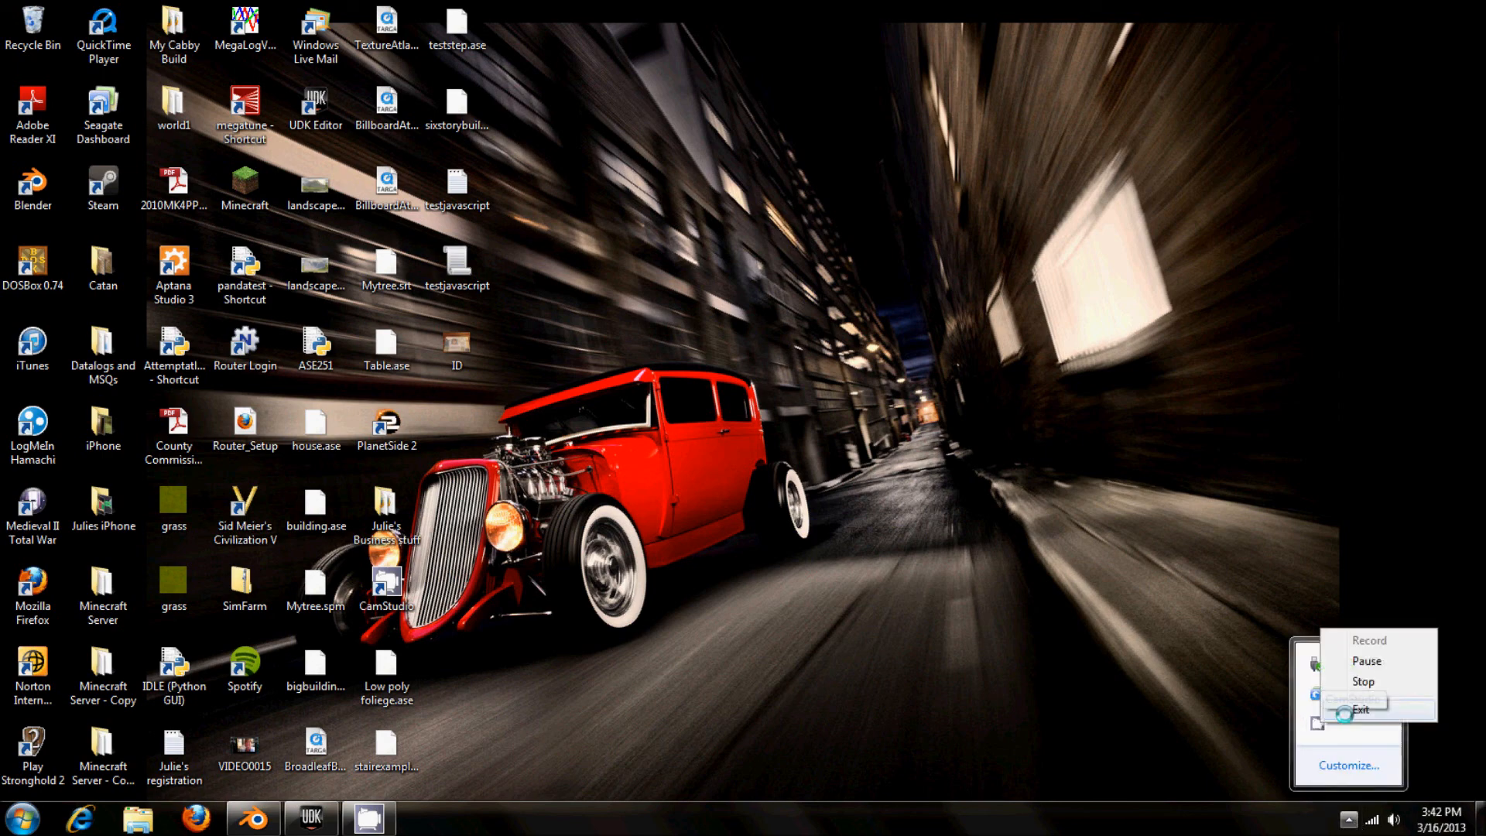